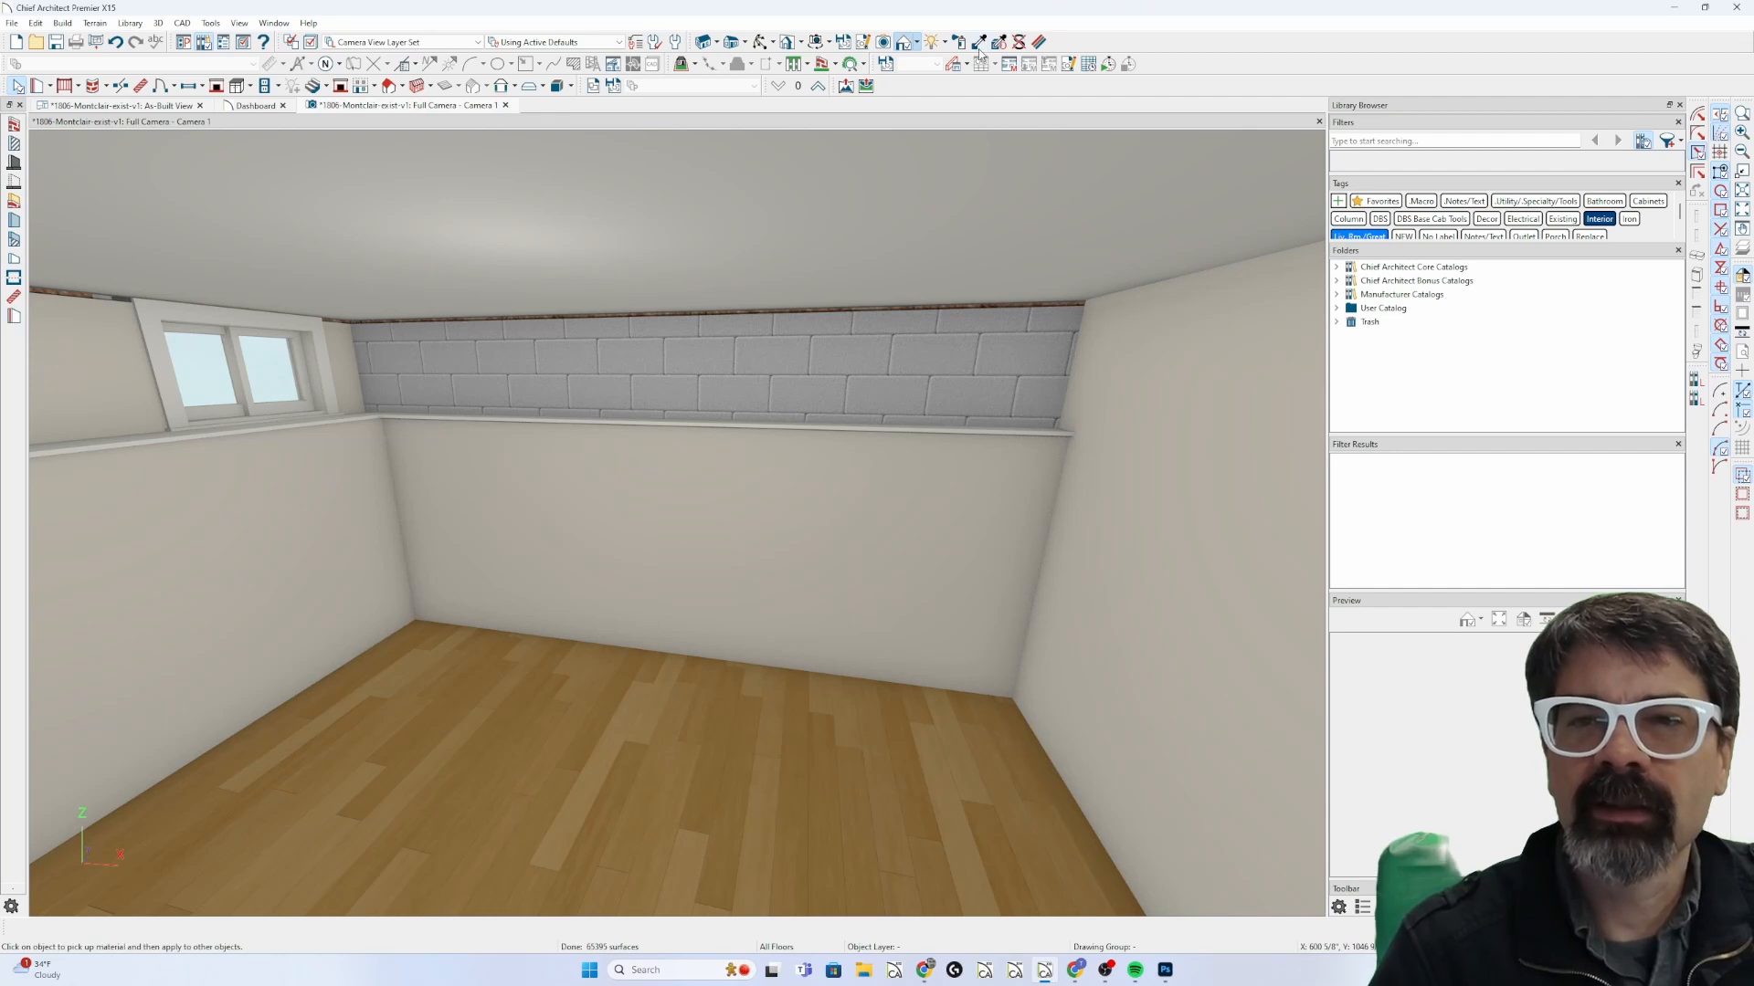
# Move the horizontal railing wall inward to about 5 13/32" from the foundation wall and return the gap to 5/8".
pyautogui.click(888, 498)
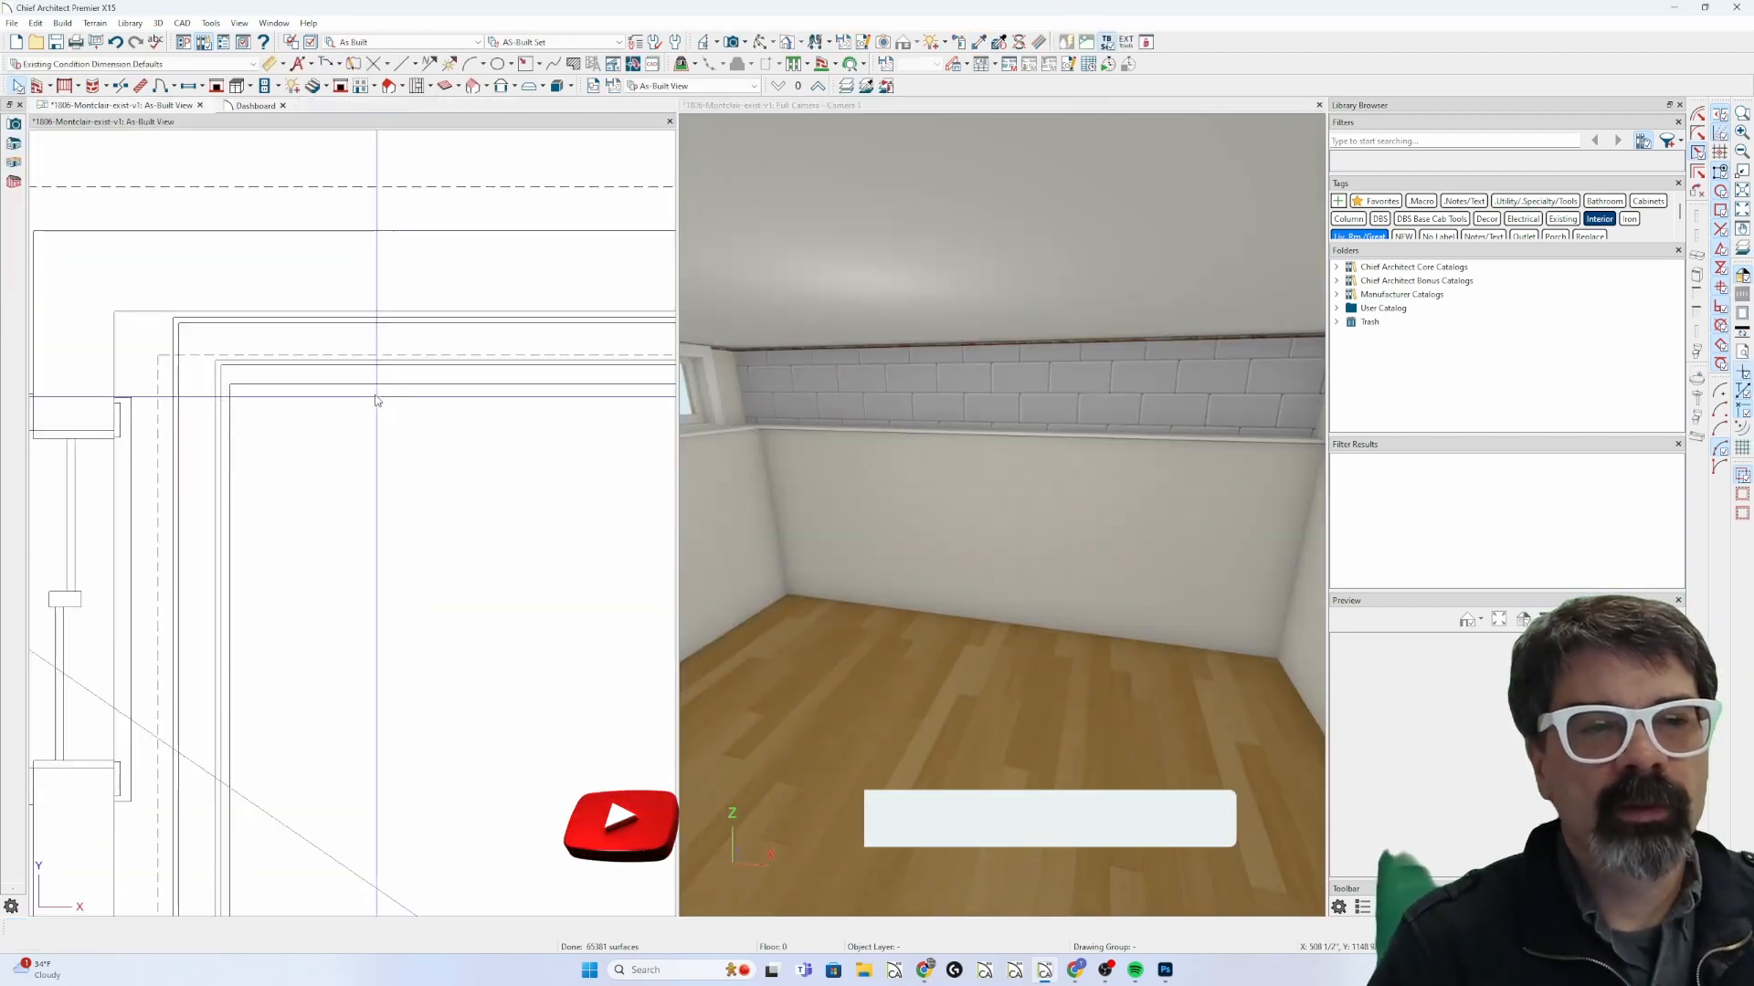
pyautogui.click(302, 363)
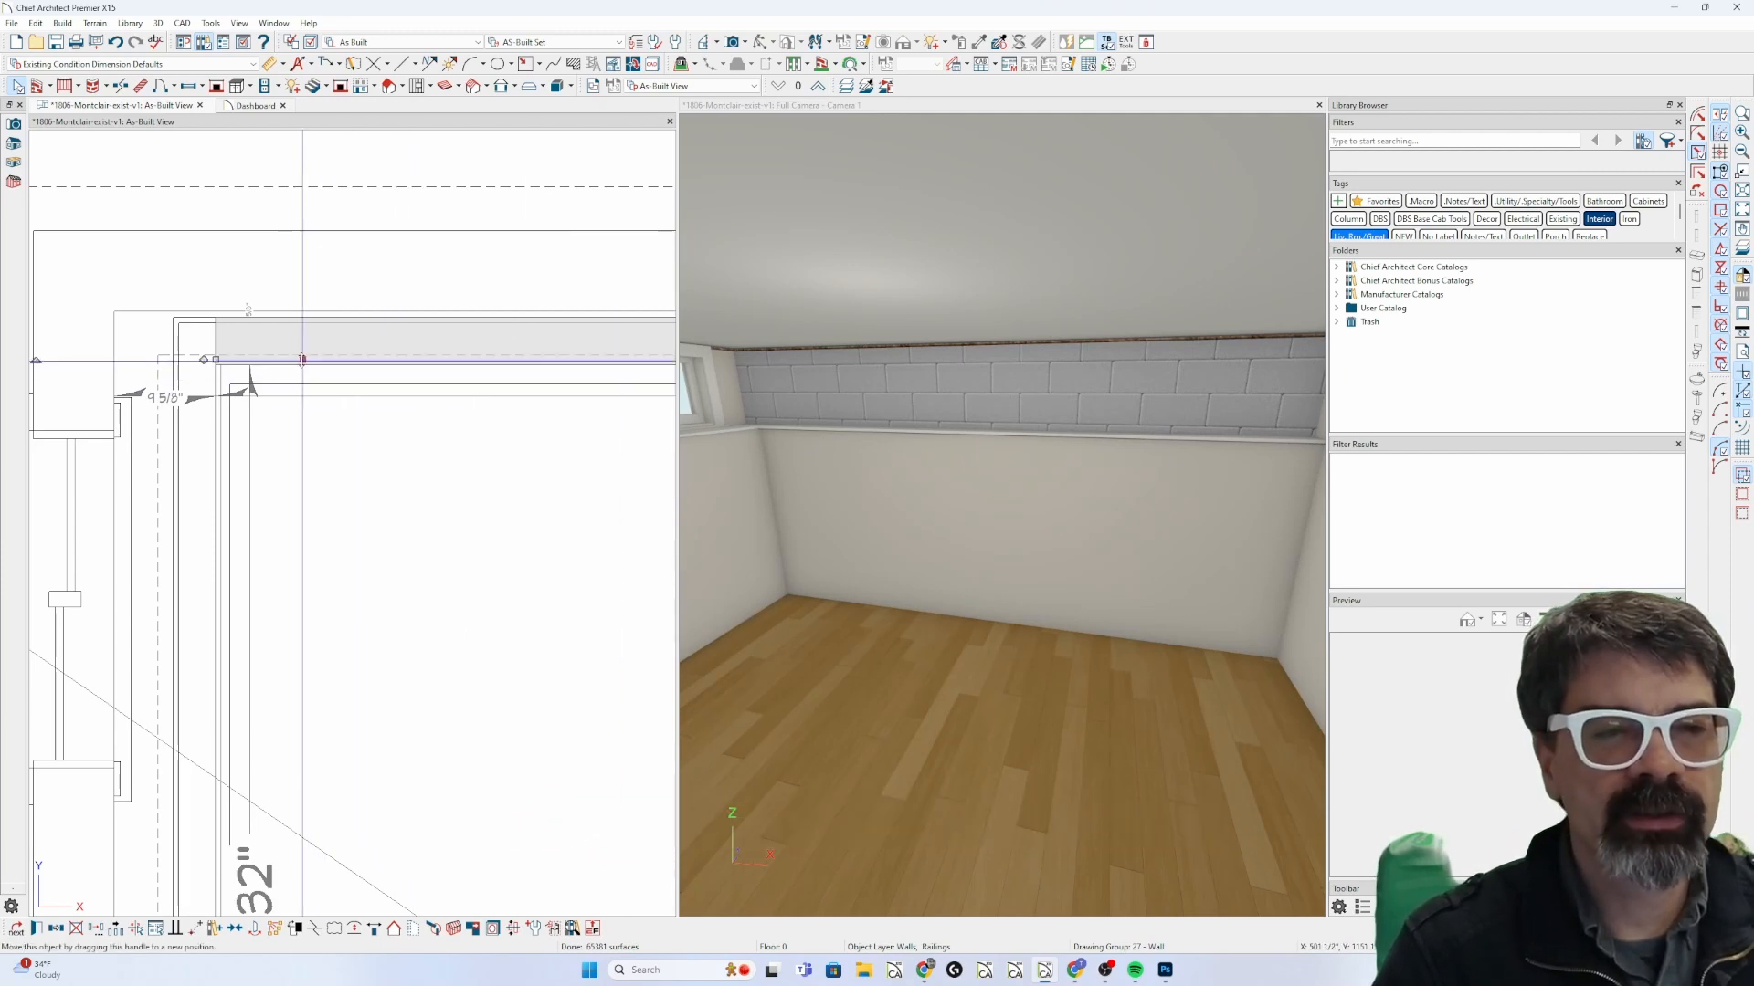
pyautogui.scroll(5, 303, 360)
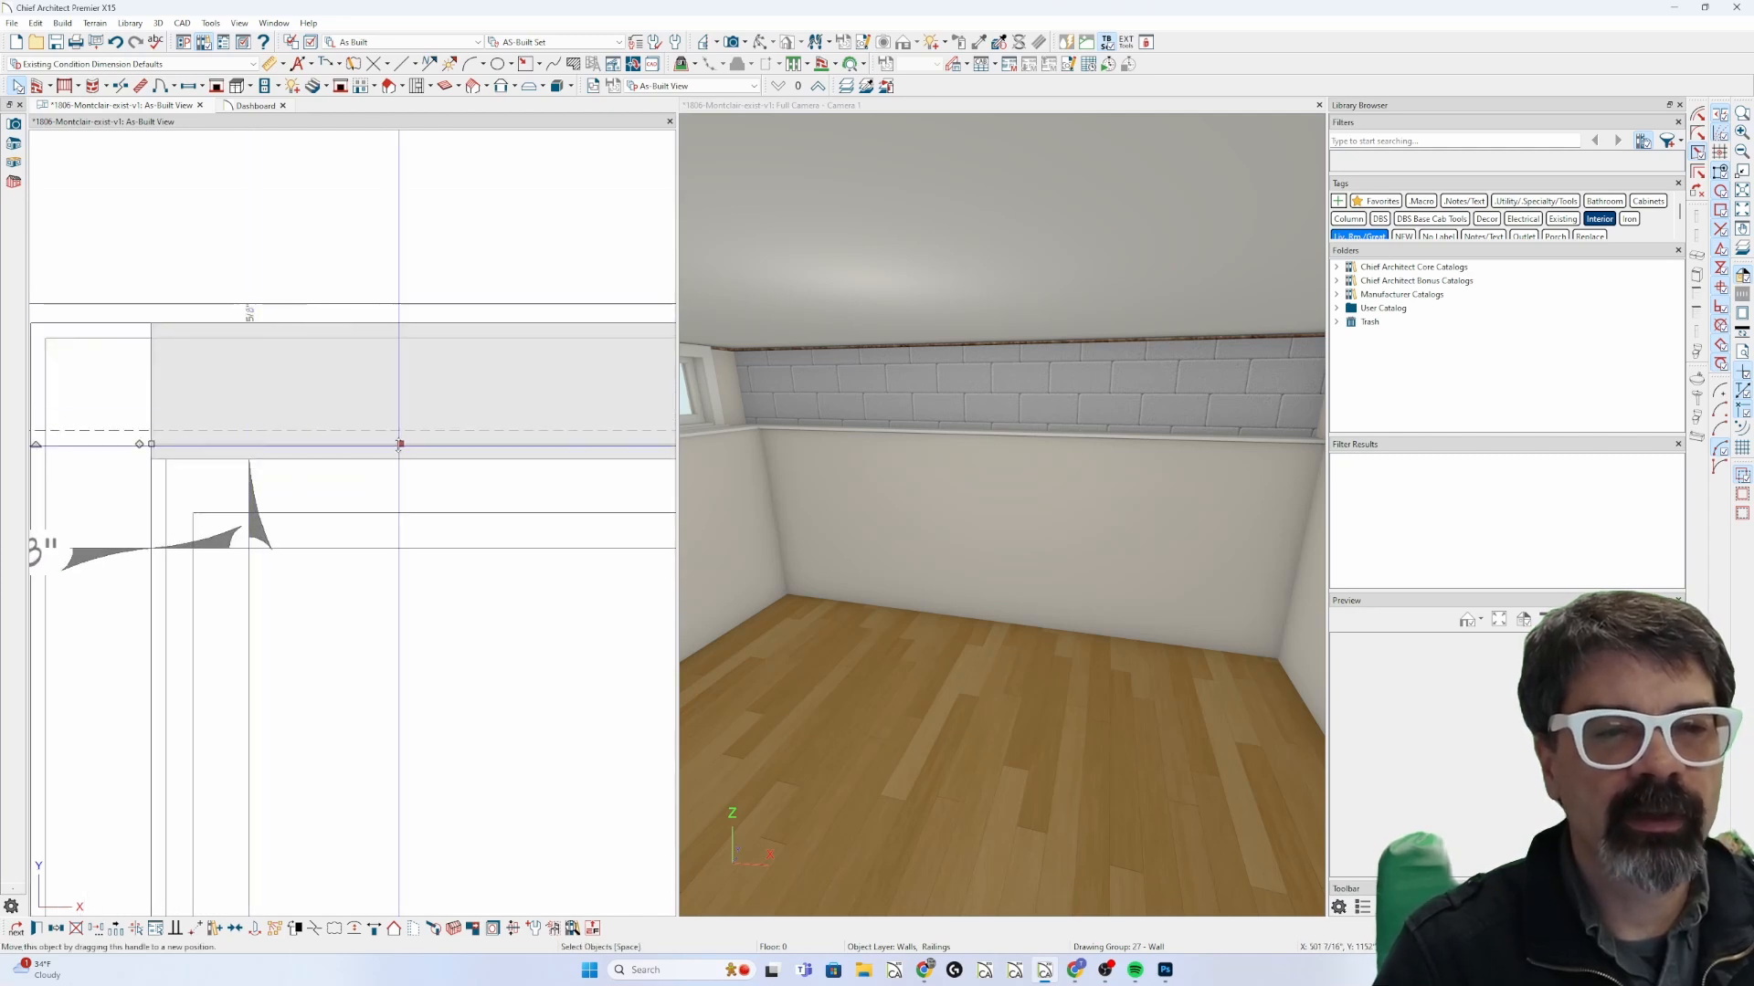
pyautogui.moveTo(400, 444); pyautogui.dragTo(403, 588)
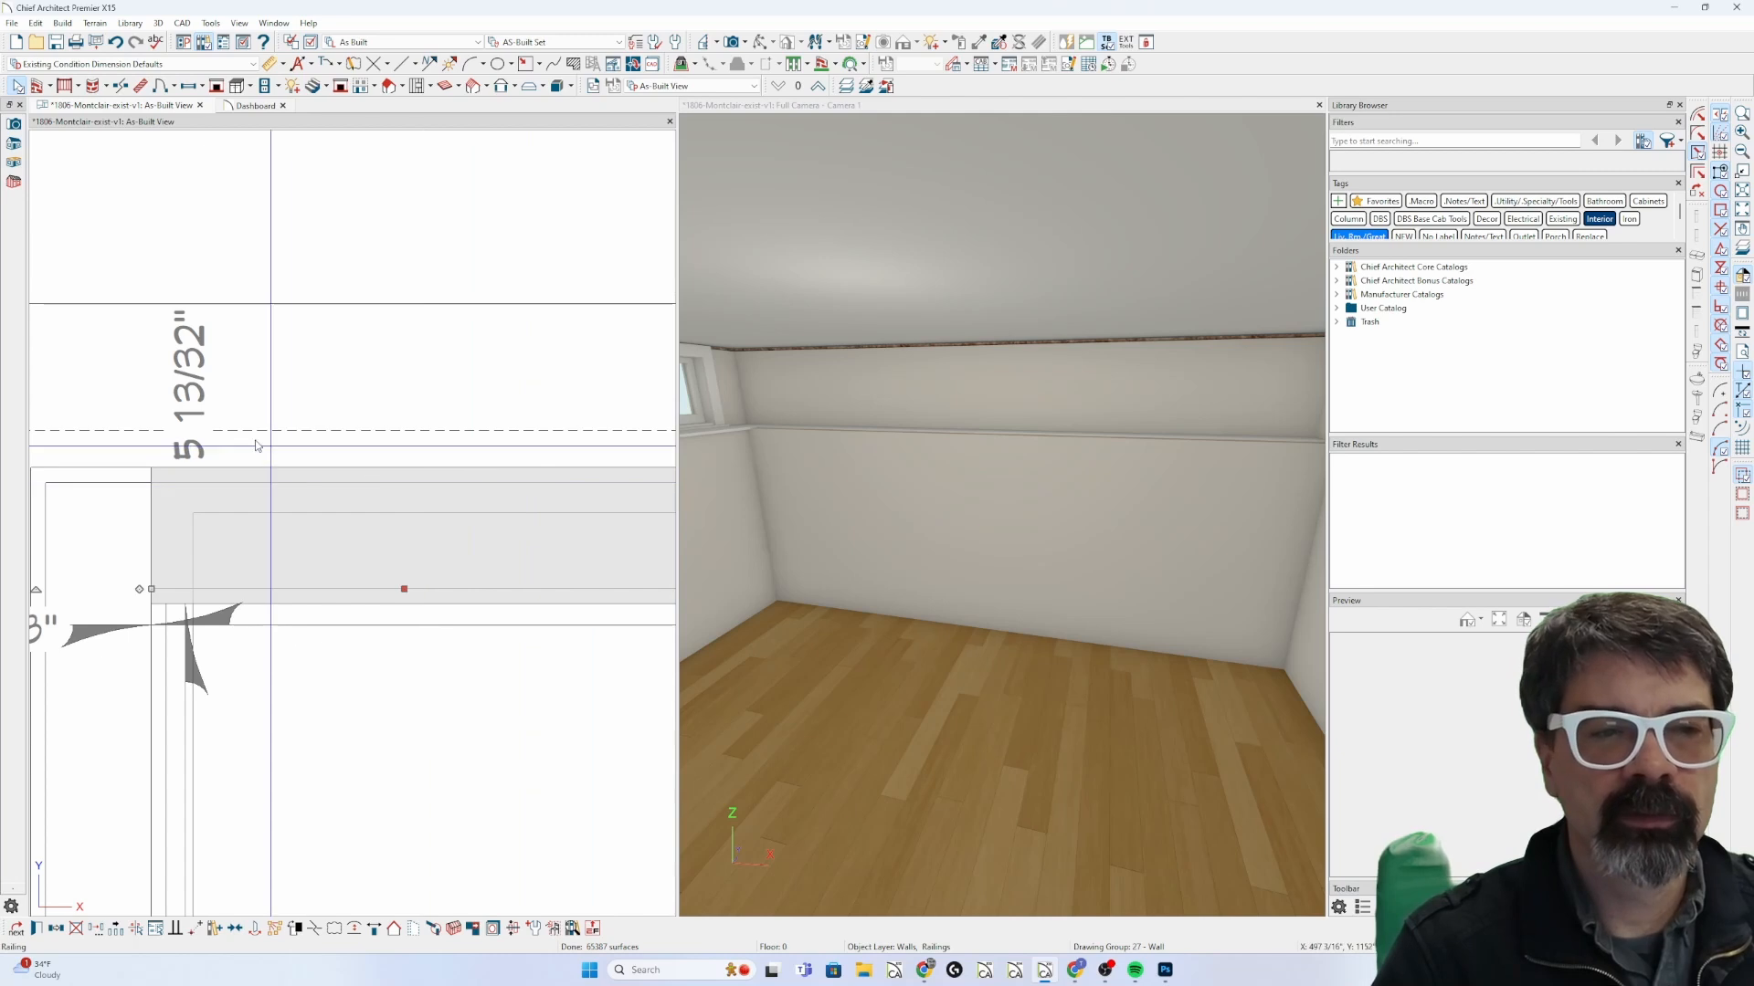
pyautogui.click(196, 393)
pyautogui.write('5/8')
pyautogui.press('Return')
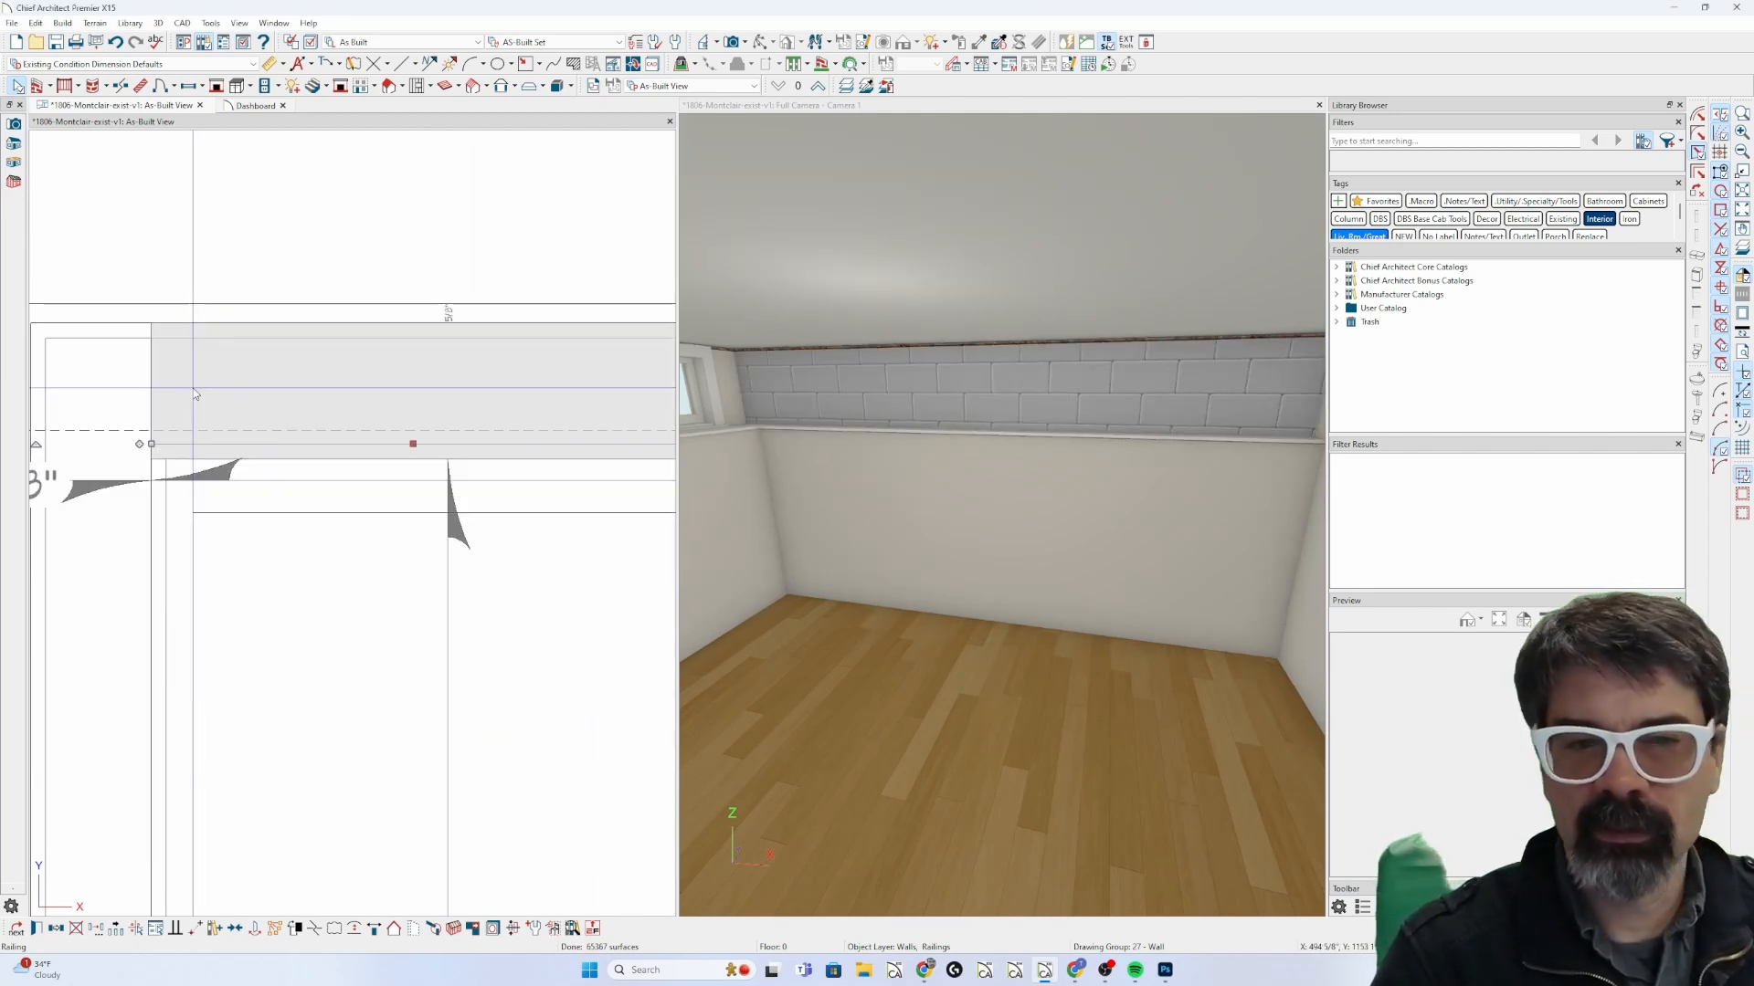
# Move the railing wall to about 5 1/8" from the foundation wall and apply a wall material region above the ledge.
pyautogui.scroll(-2, 477, 336)
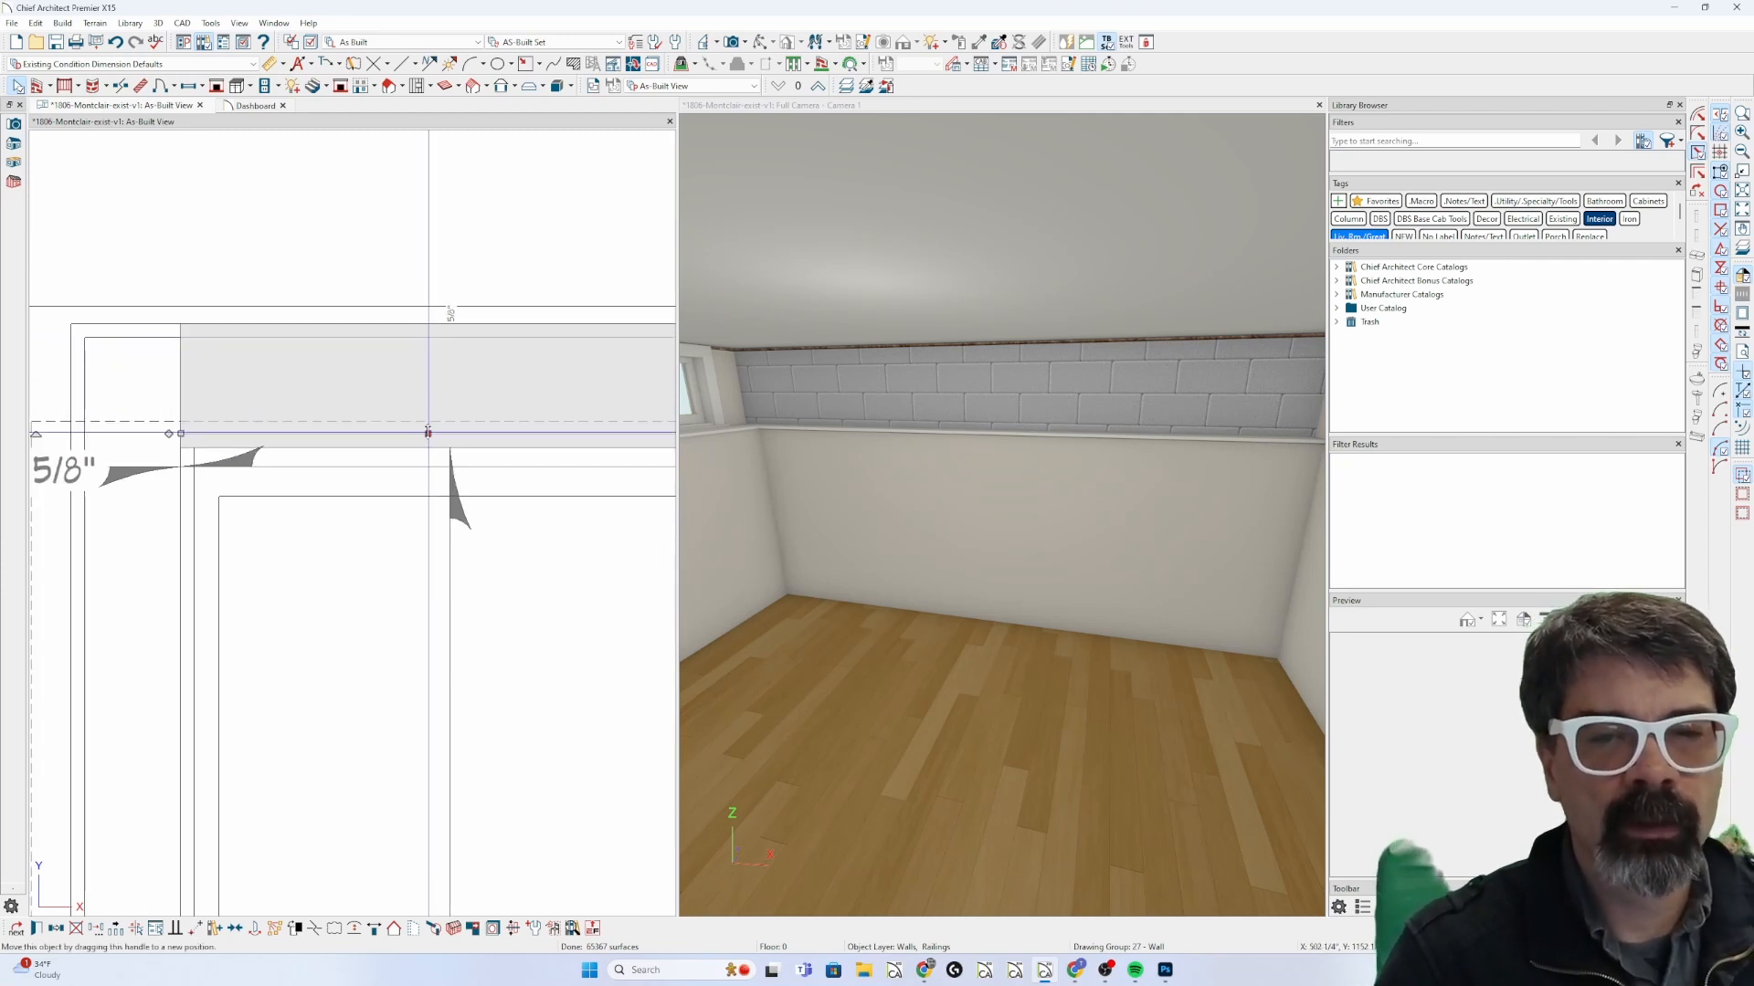
pyautogui.moveTo(428, 431); pyautogui.dragTo(411, 557)
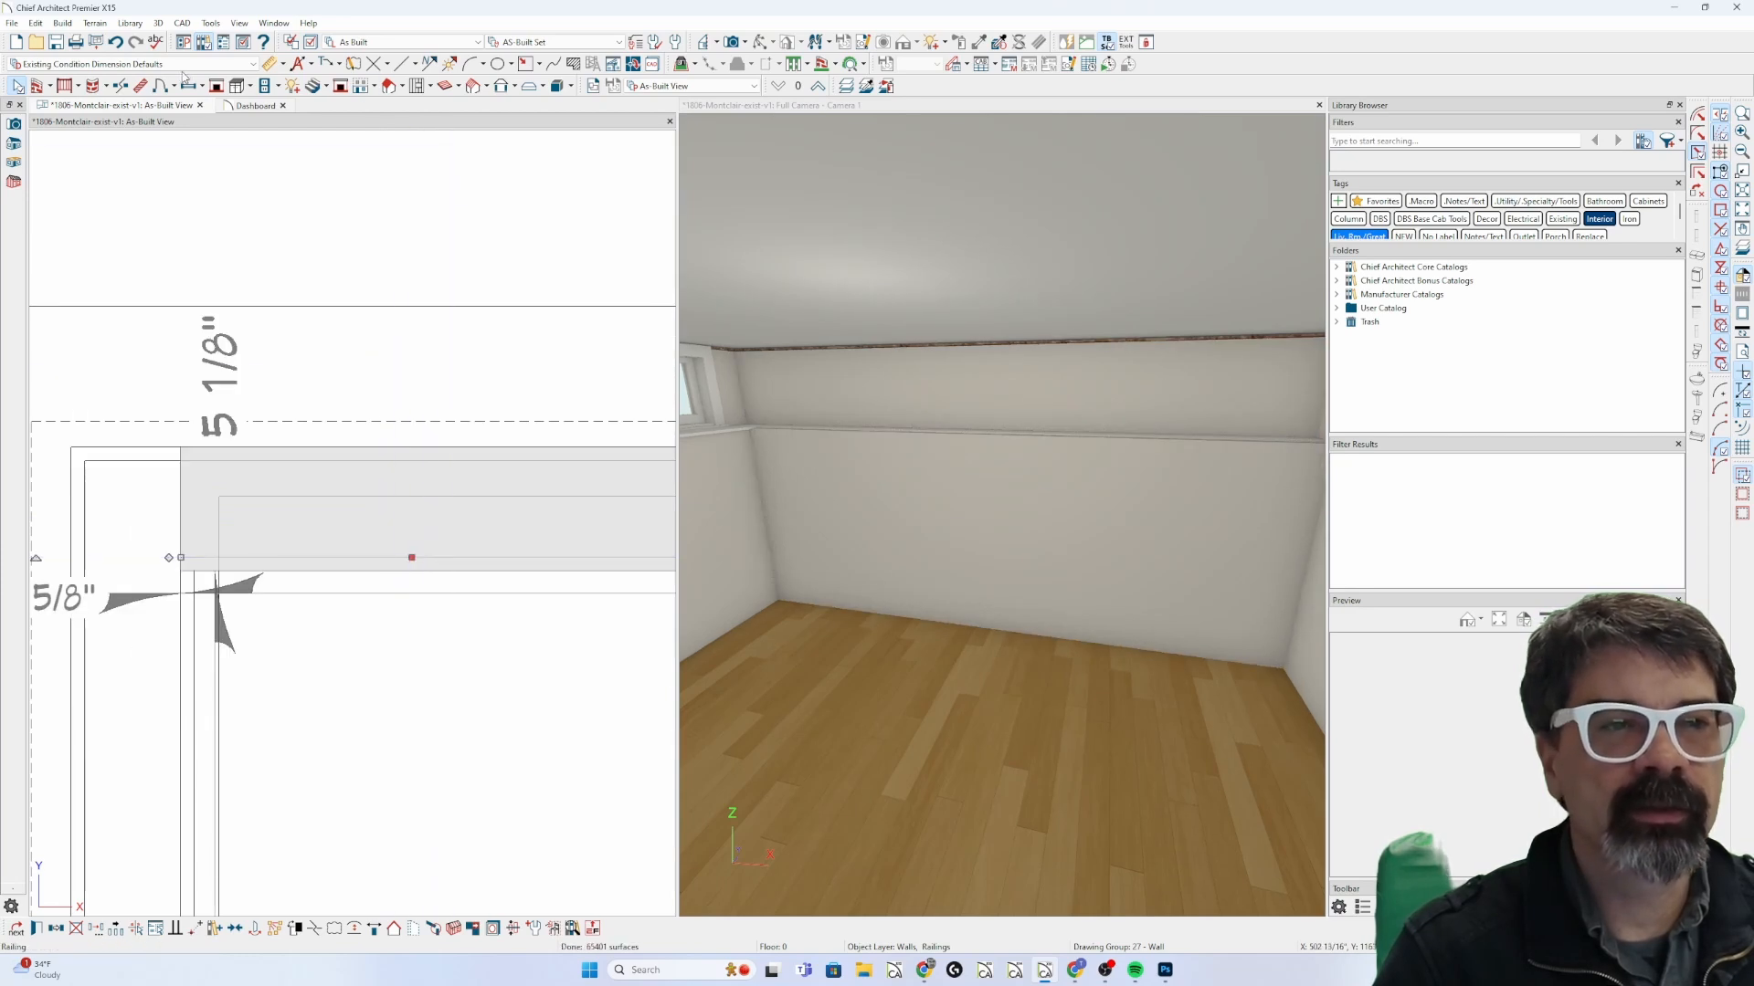
pyautogui.click(38, 86)
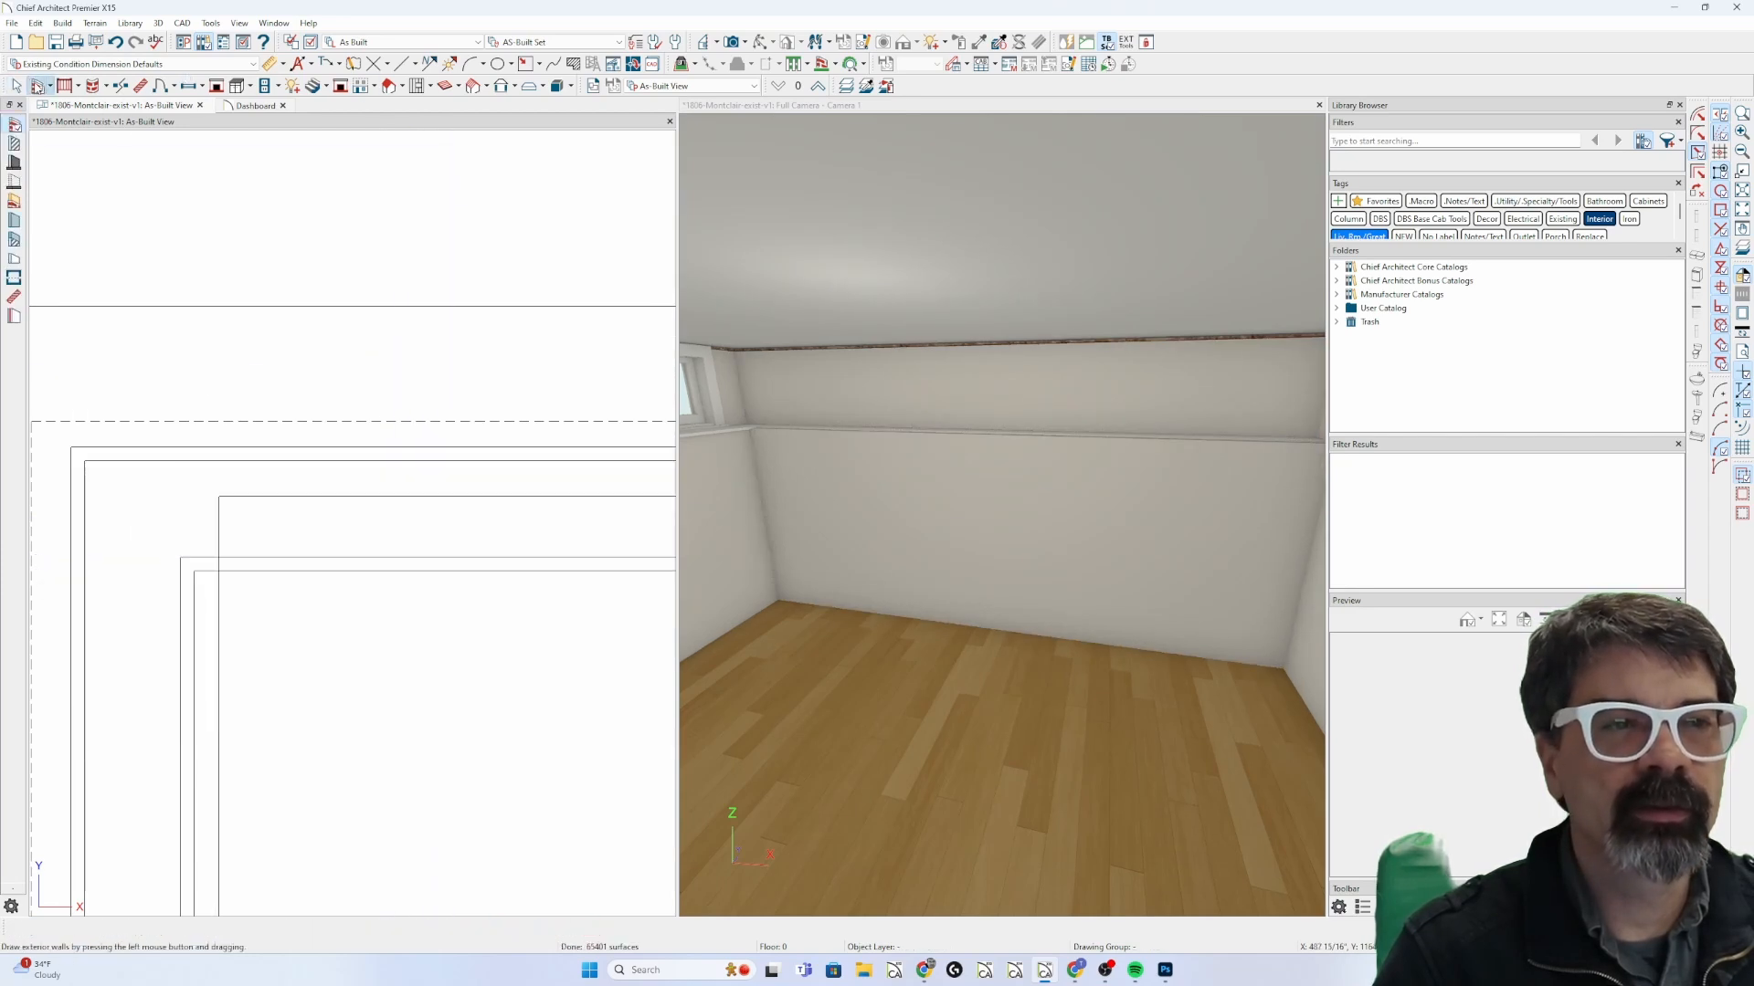
pyautogui.click(827, 115)
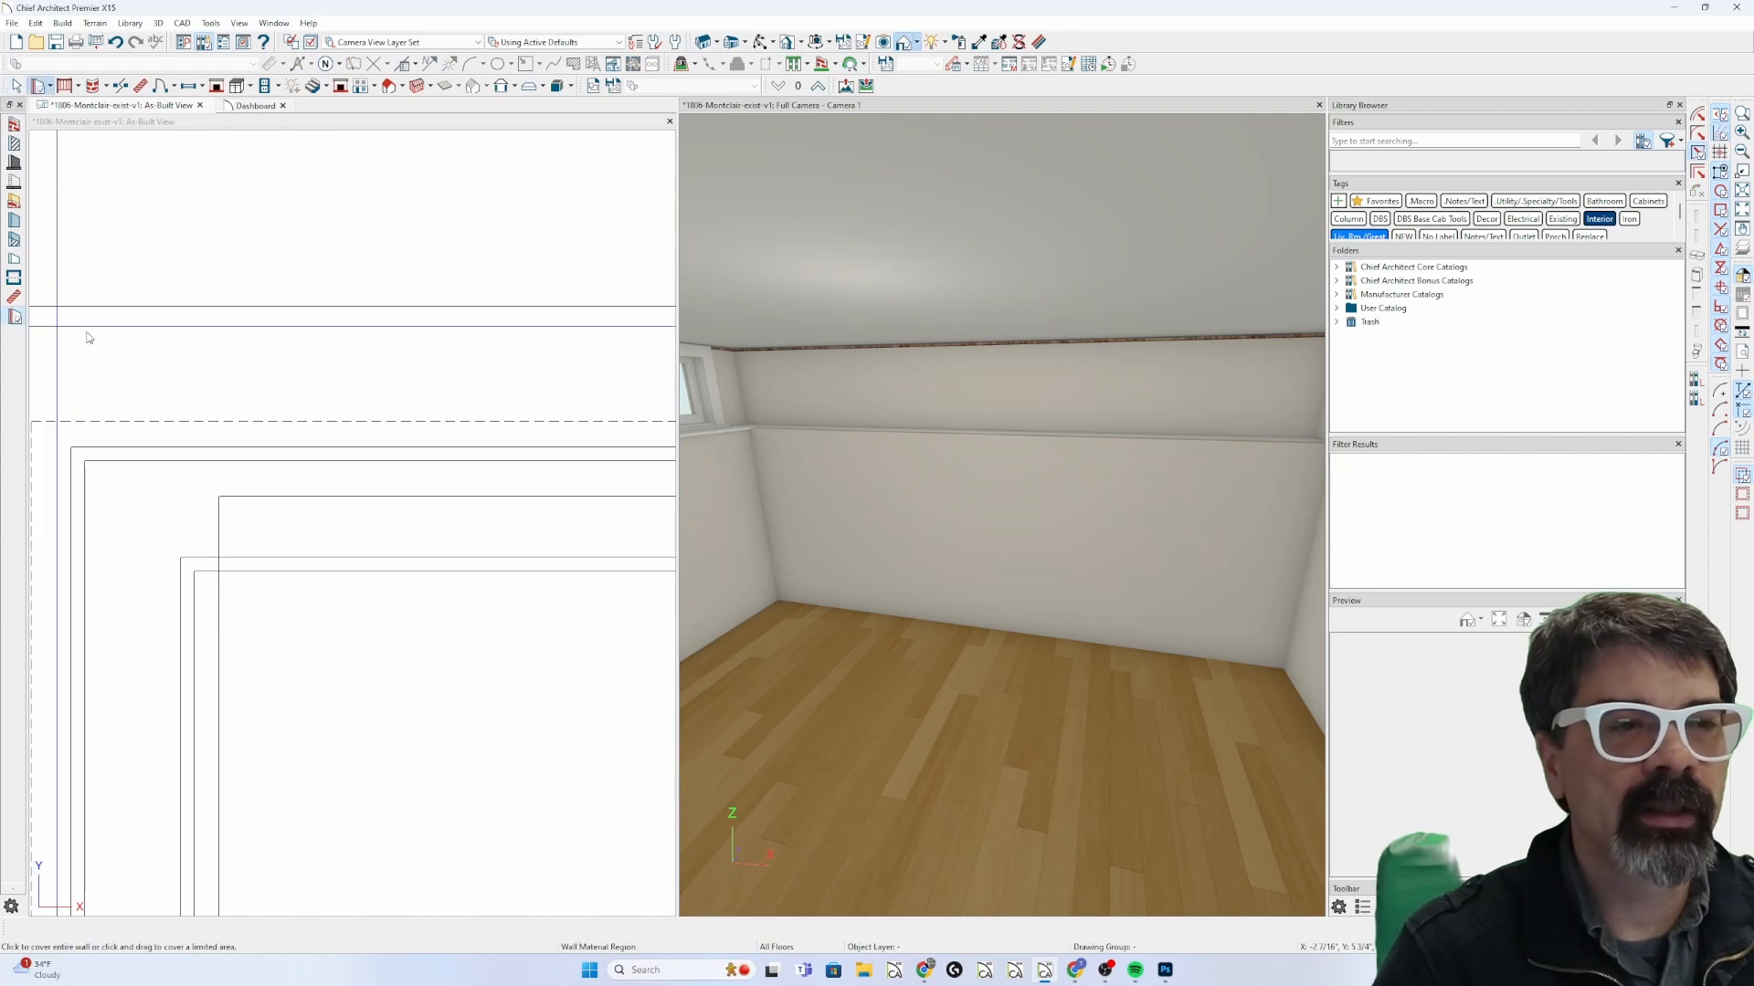
pyautogui.click(867, 382)
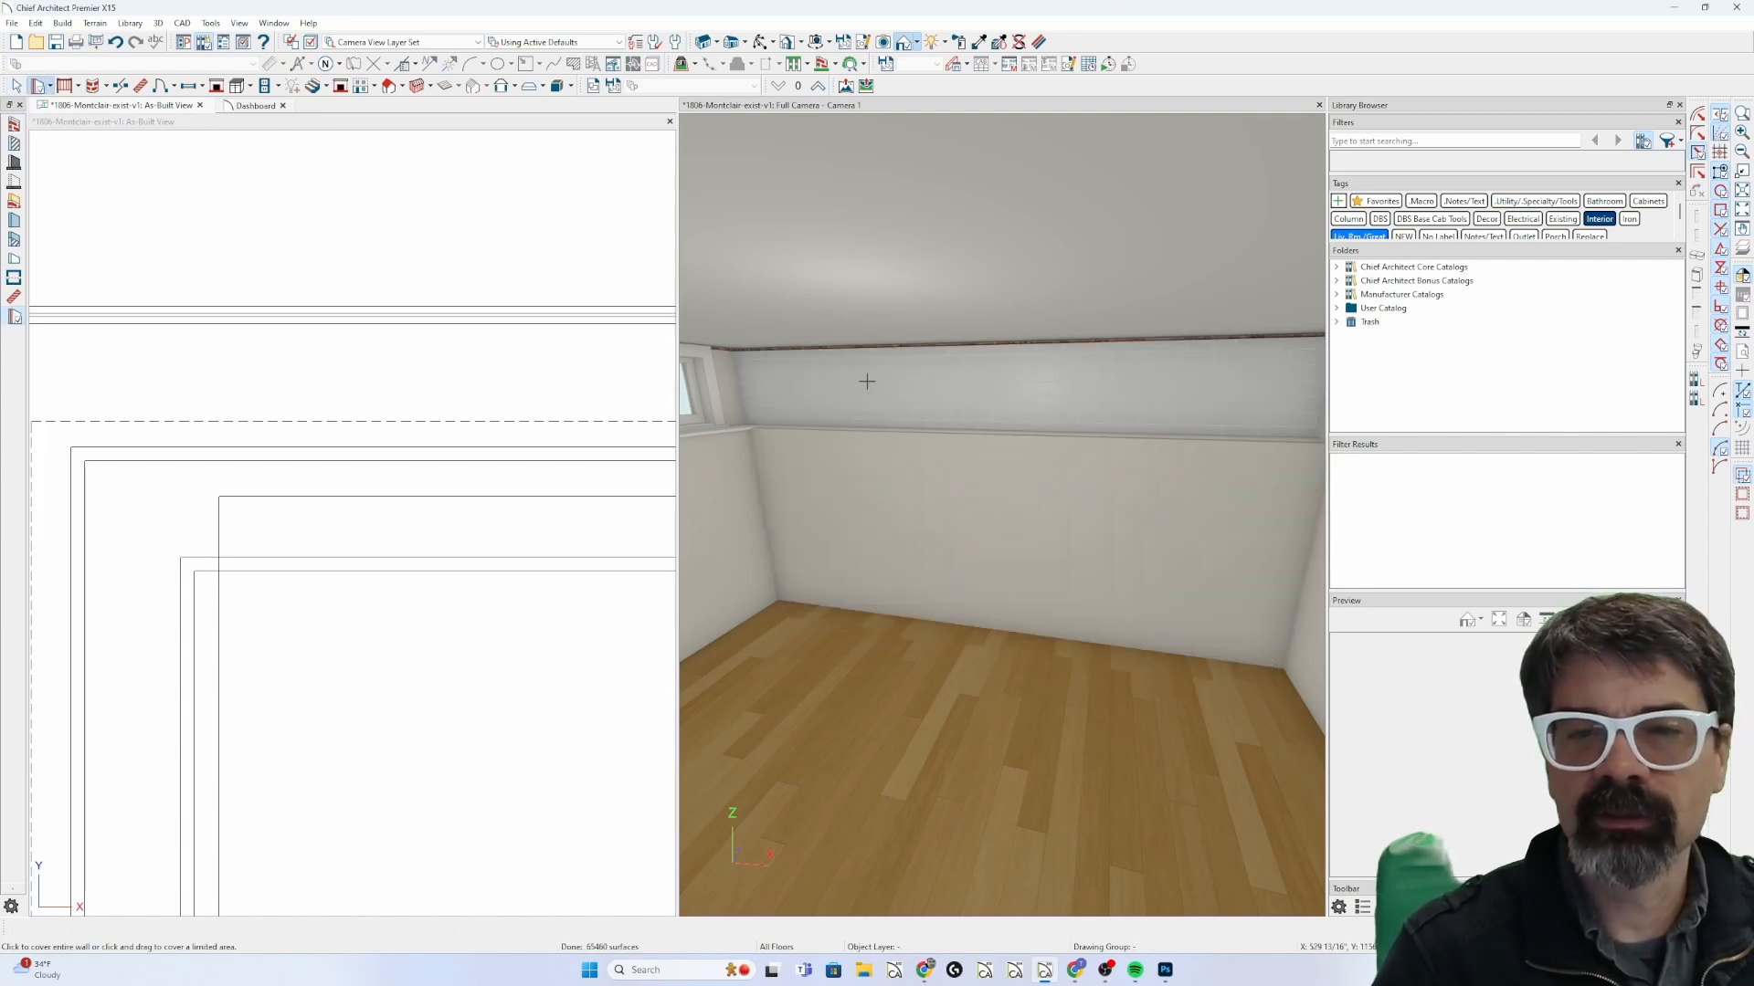
# Set the gap between the railing wall and the foundation wall to 5/8" and clear the selection.
pyautogui.click(300, 554)
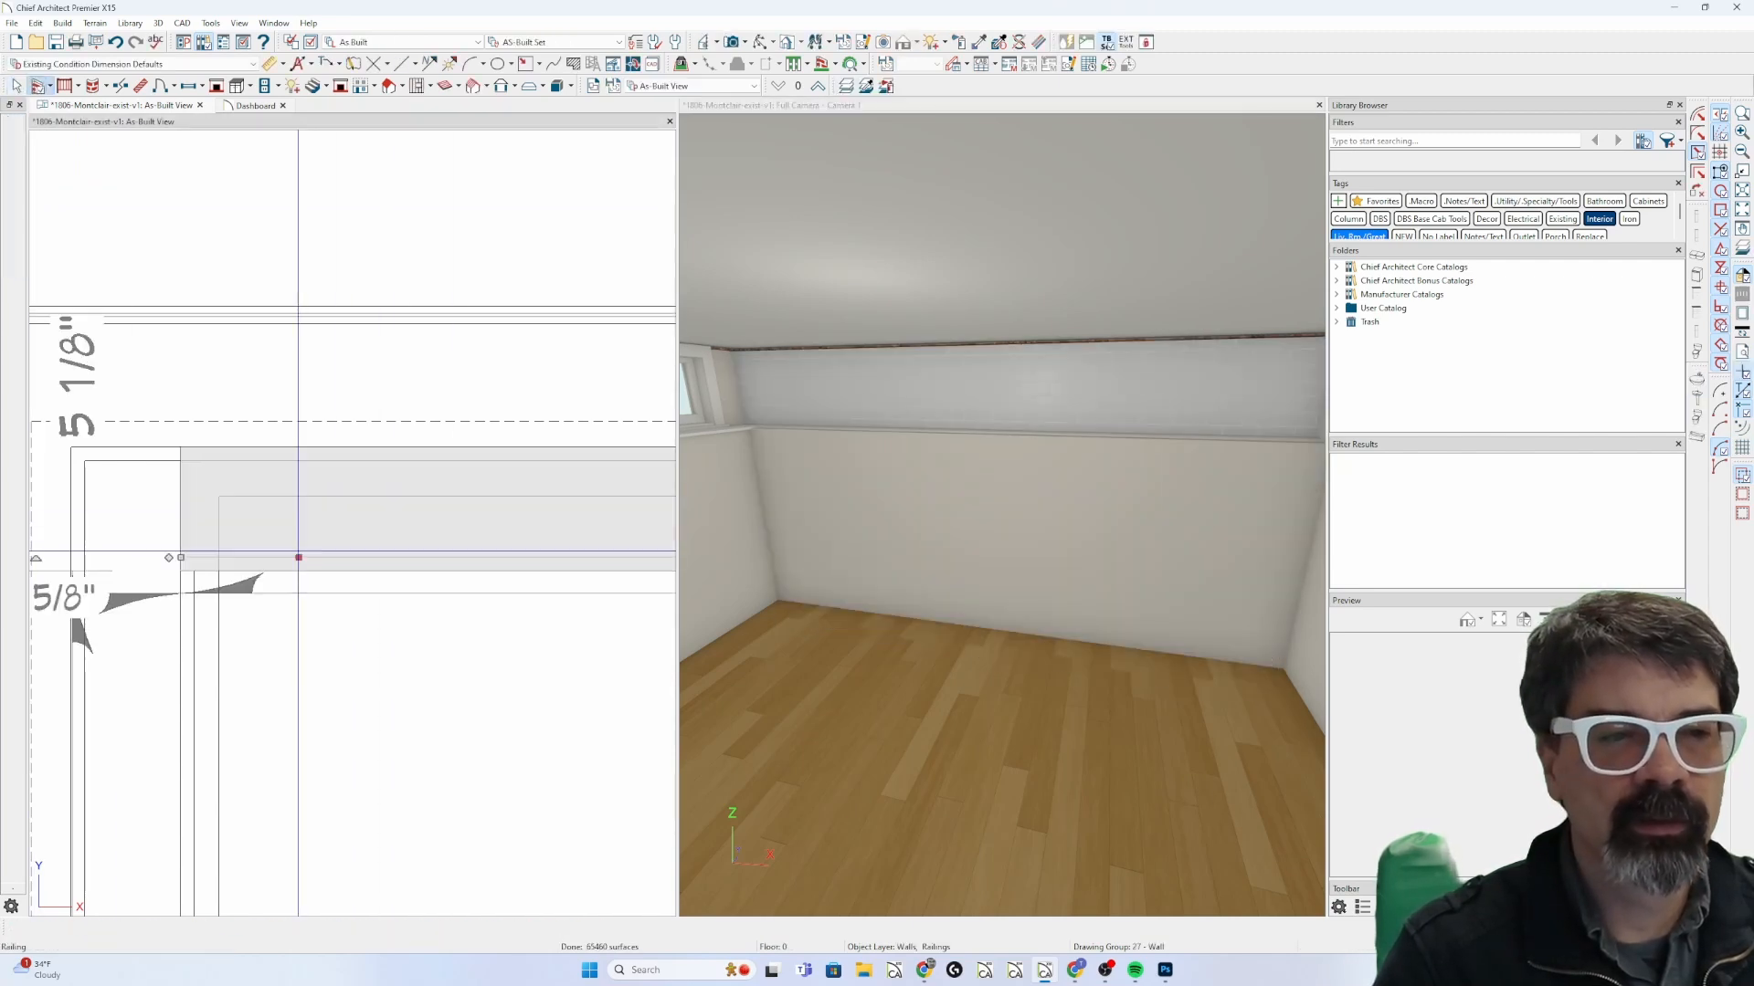
pyautogui.scroll(-2, 498, 467)
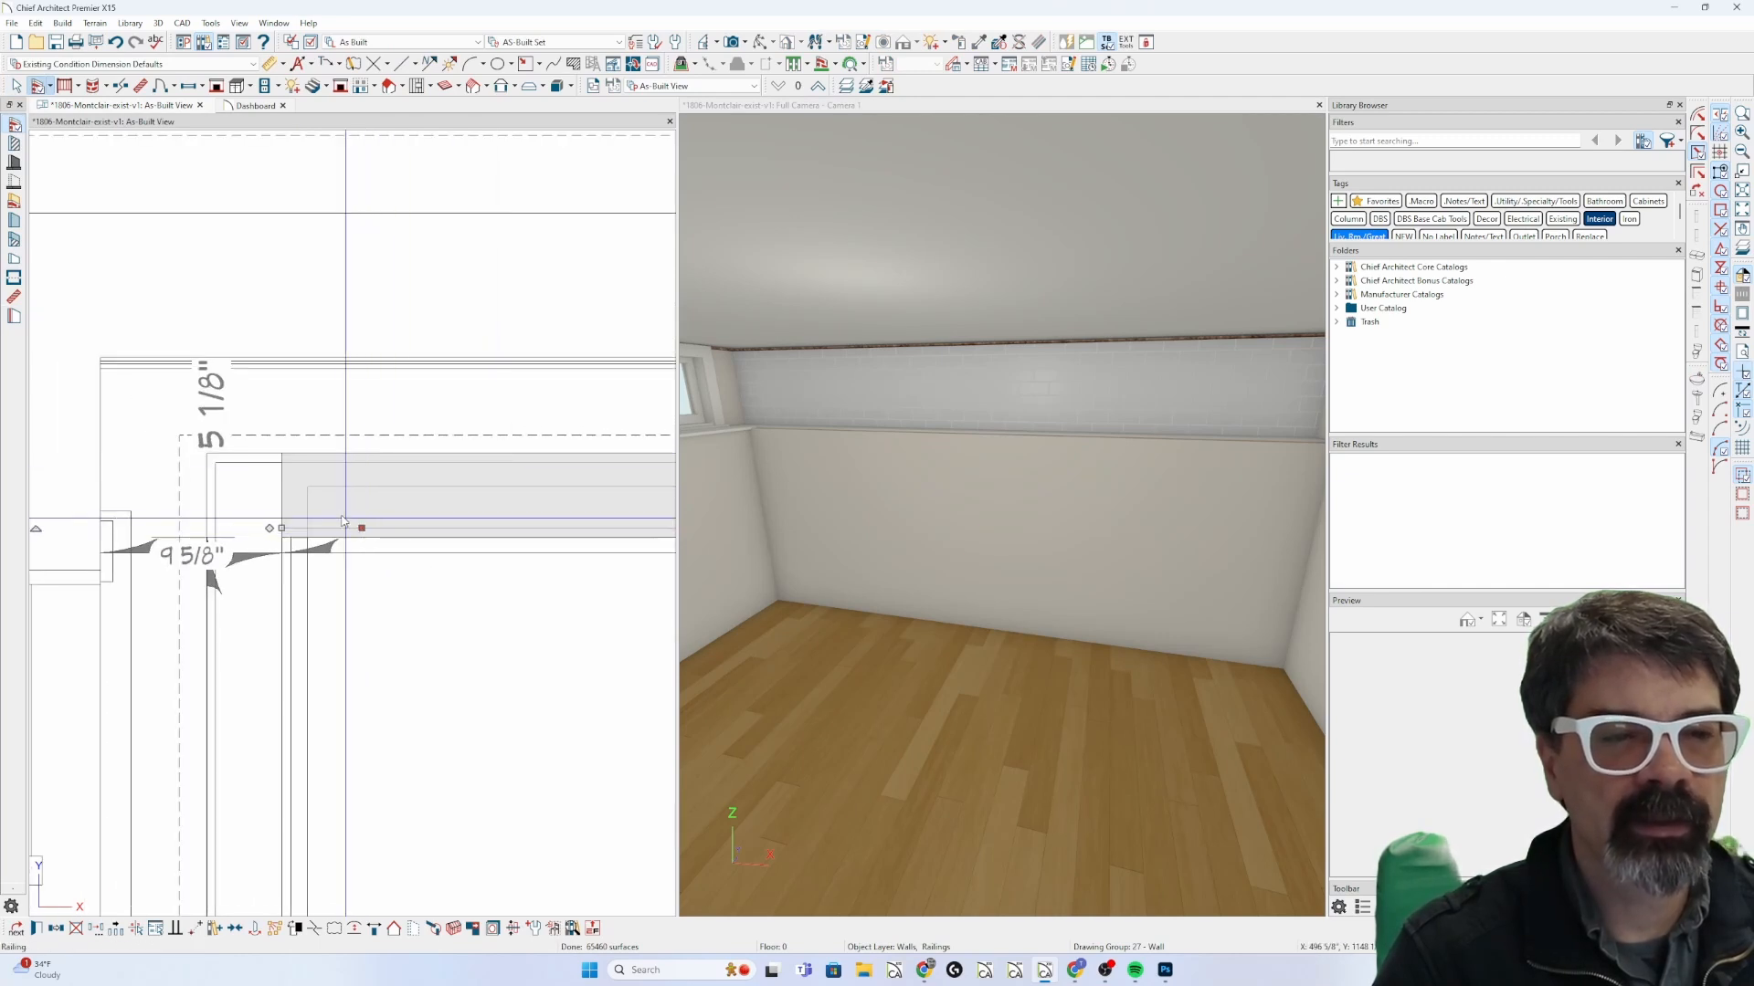
pyautogui.click(215, 403)
pyautogui.click(216, 408)
pyautogui.write('5/8')
pyautogui.press('Return')
pyautogui.press('Escape')
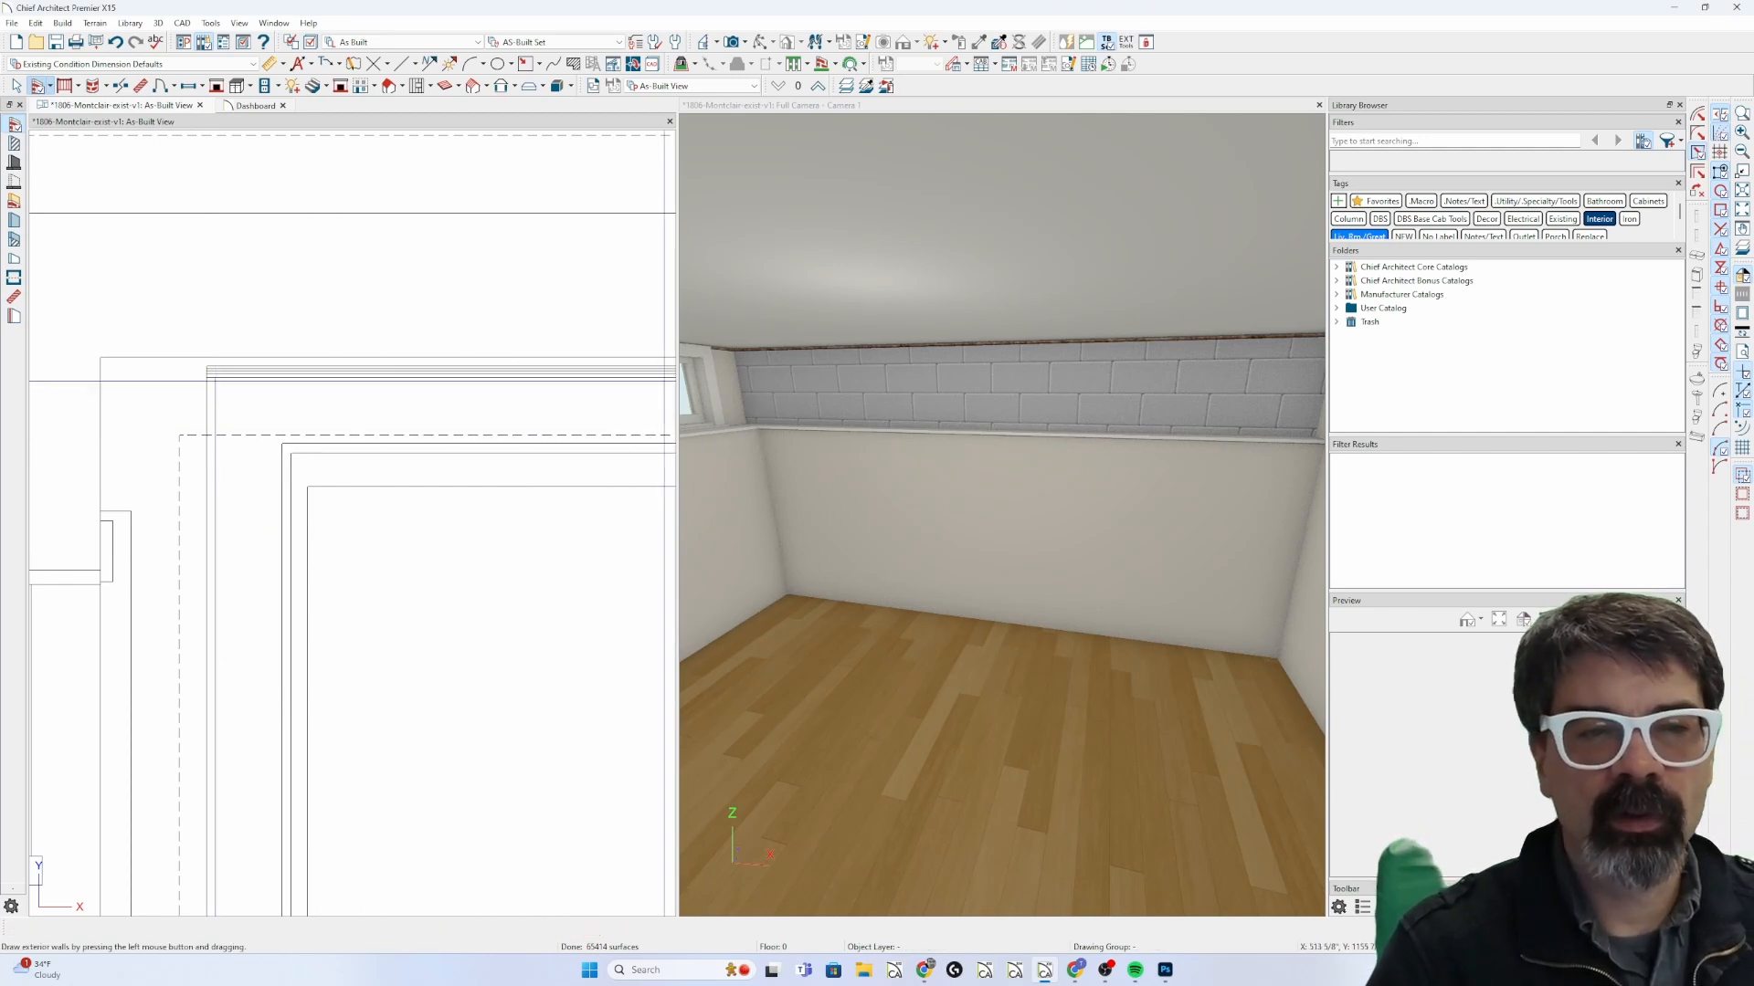
# Move the railing wall inward in two stages, first to about 3 1/2" from the foundation wall and again farther into the room.
pyautogui.scroll(5, 202, 365)
pyautogui.press('space')
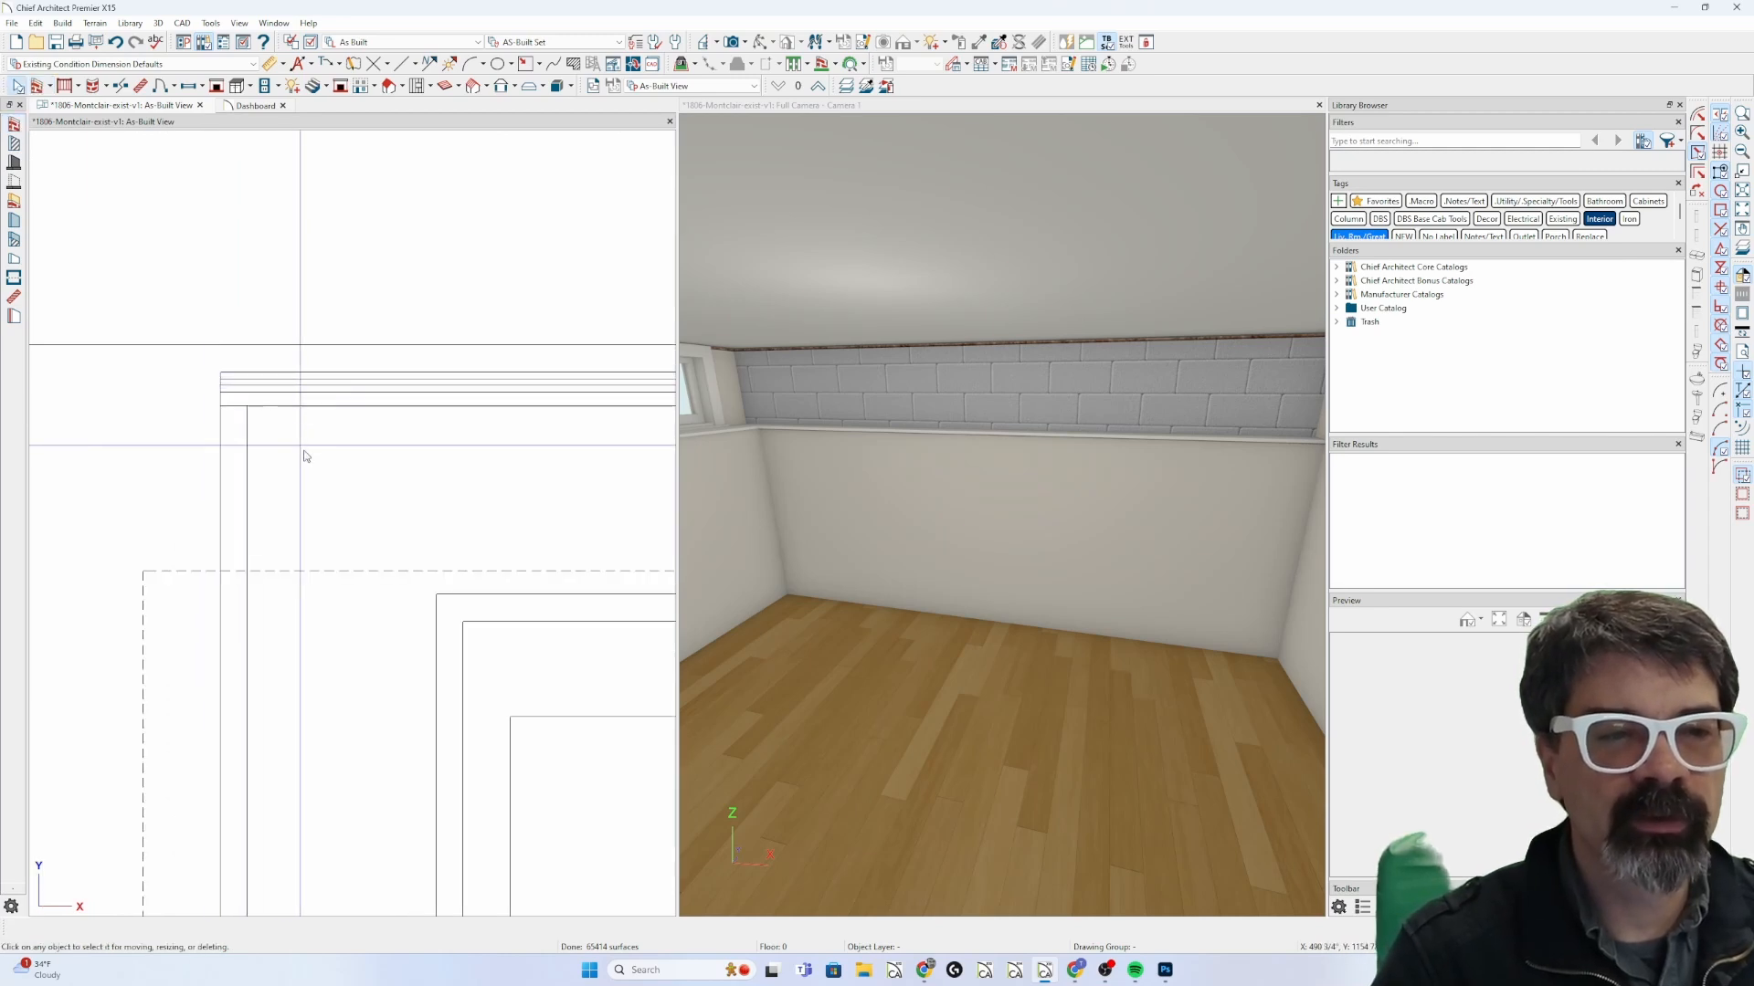
pyautogui.click(384, 486)
pyautogui.scroll(-4, 386, 487)
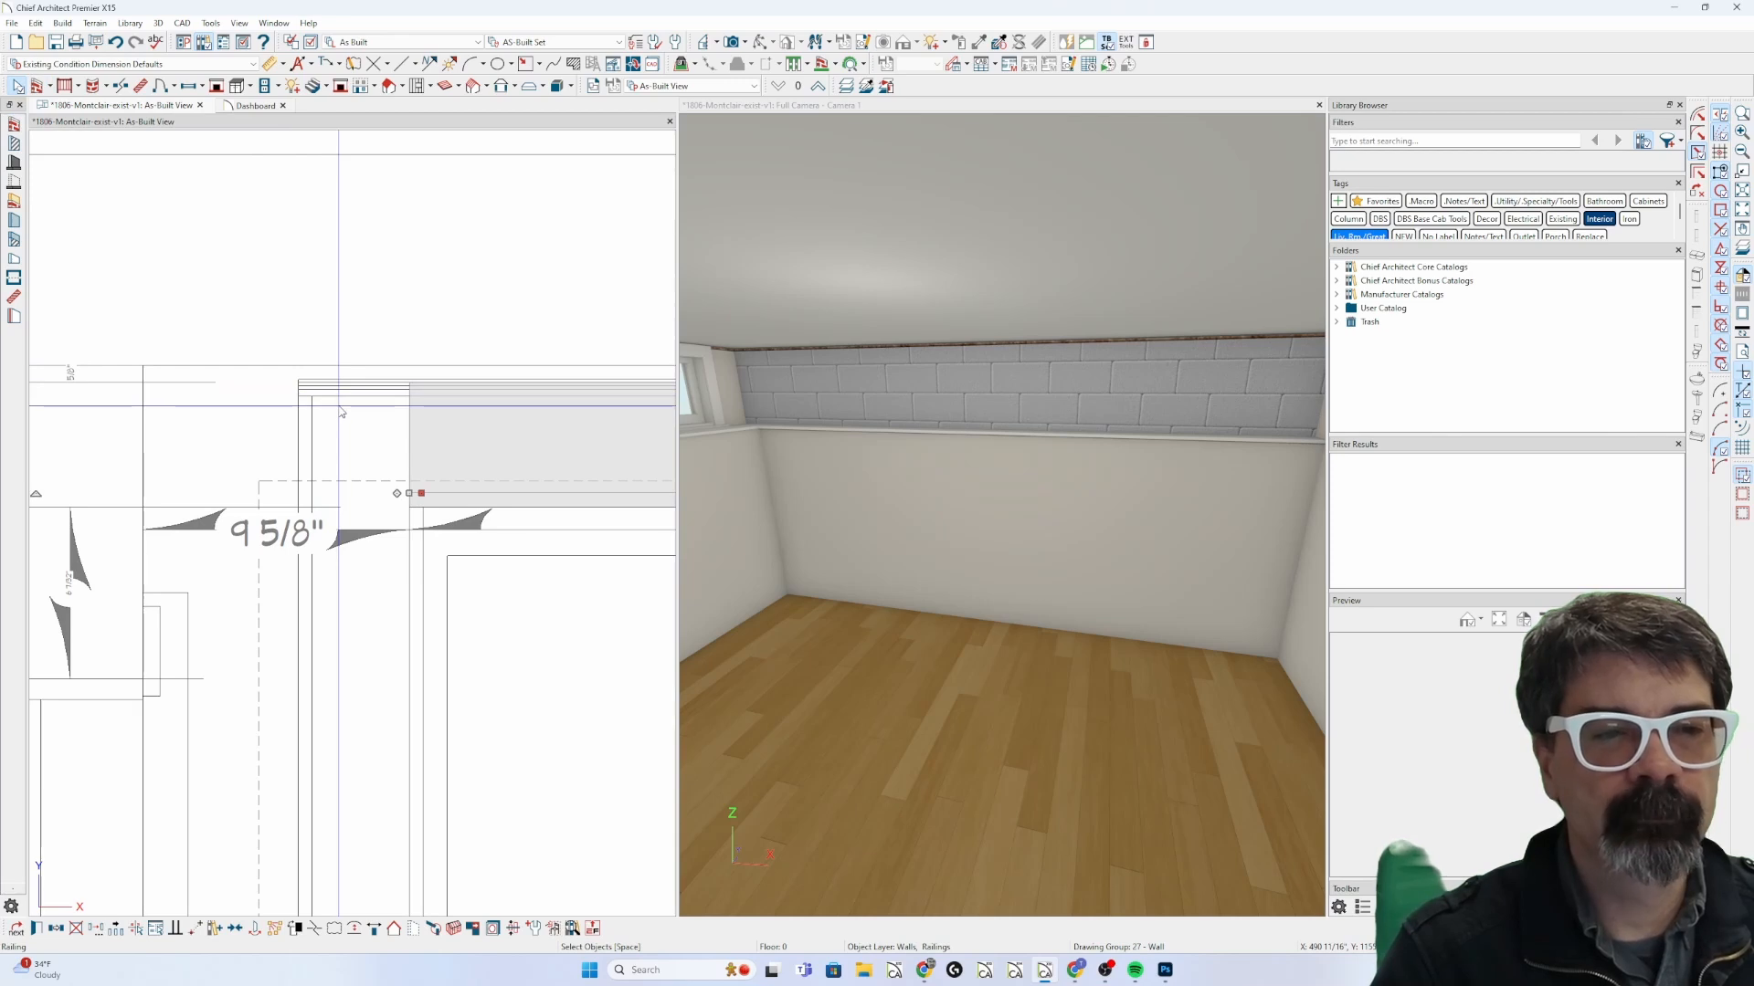
pyautogui.click(339, 403)
pyautogui.click(343, 382)
pyautogui.click(367, 385)
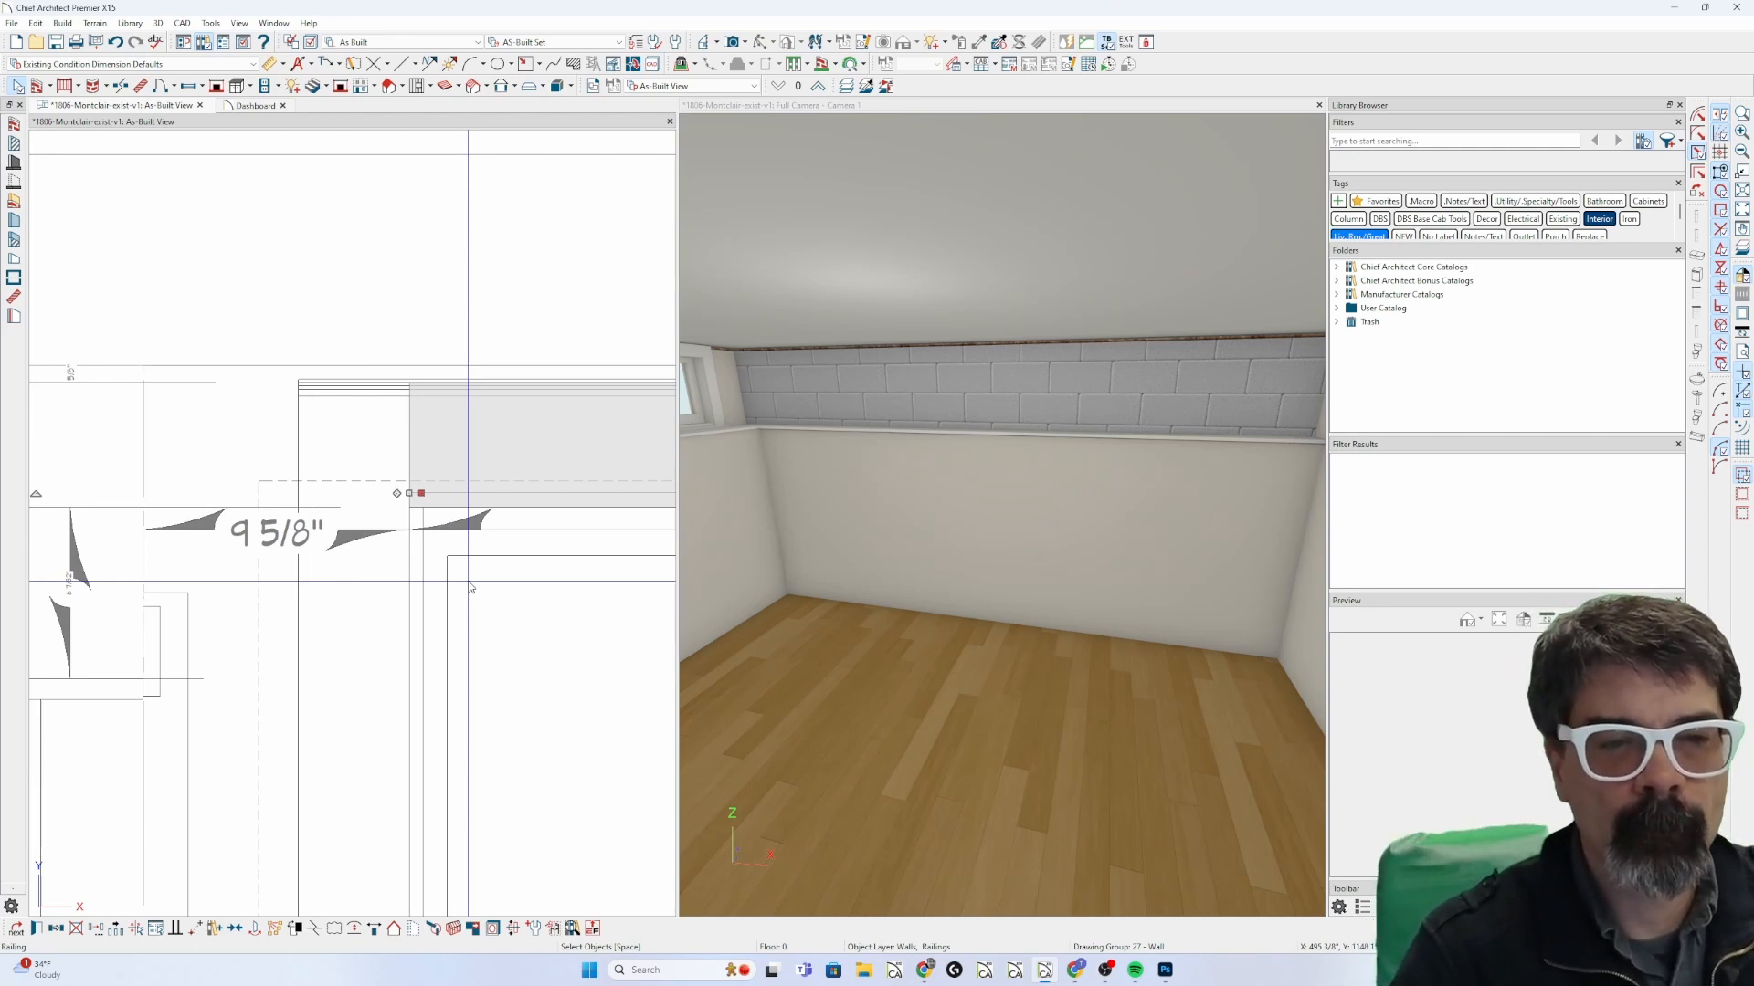
pyautogui.moveTo(421, 494); pyautogui.dragTo(436, 572)
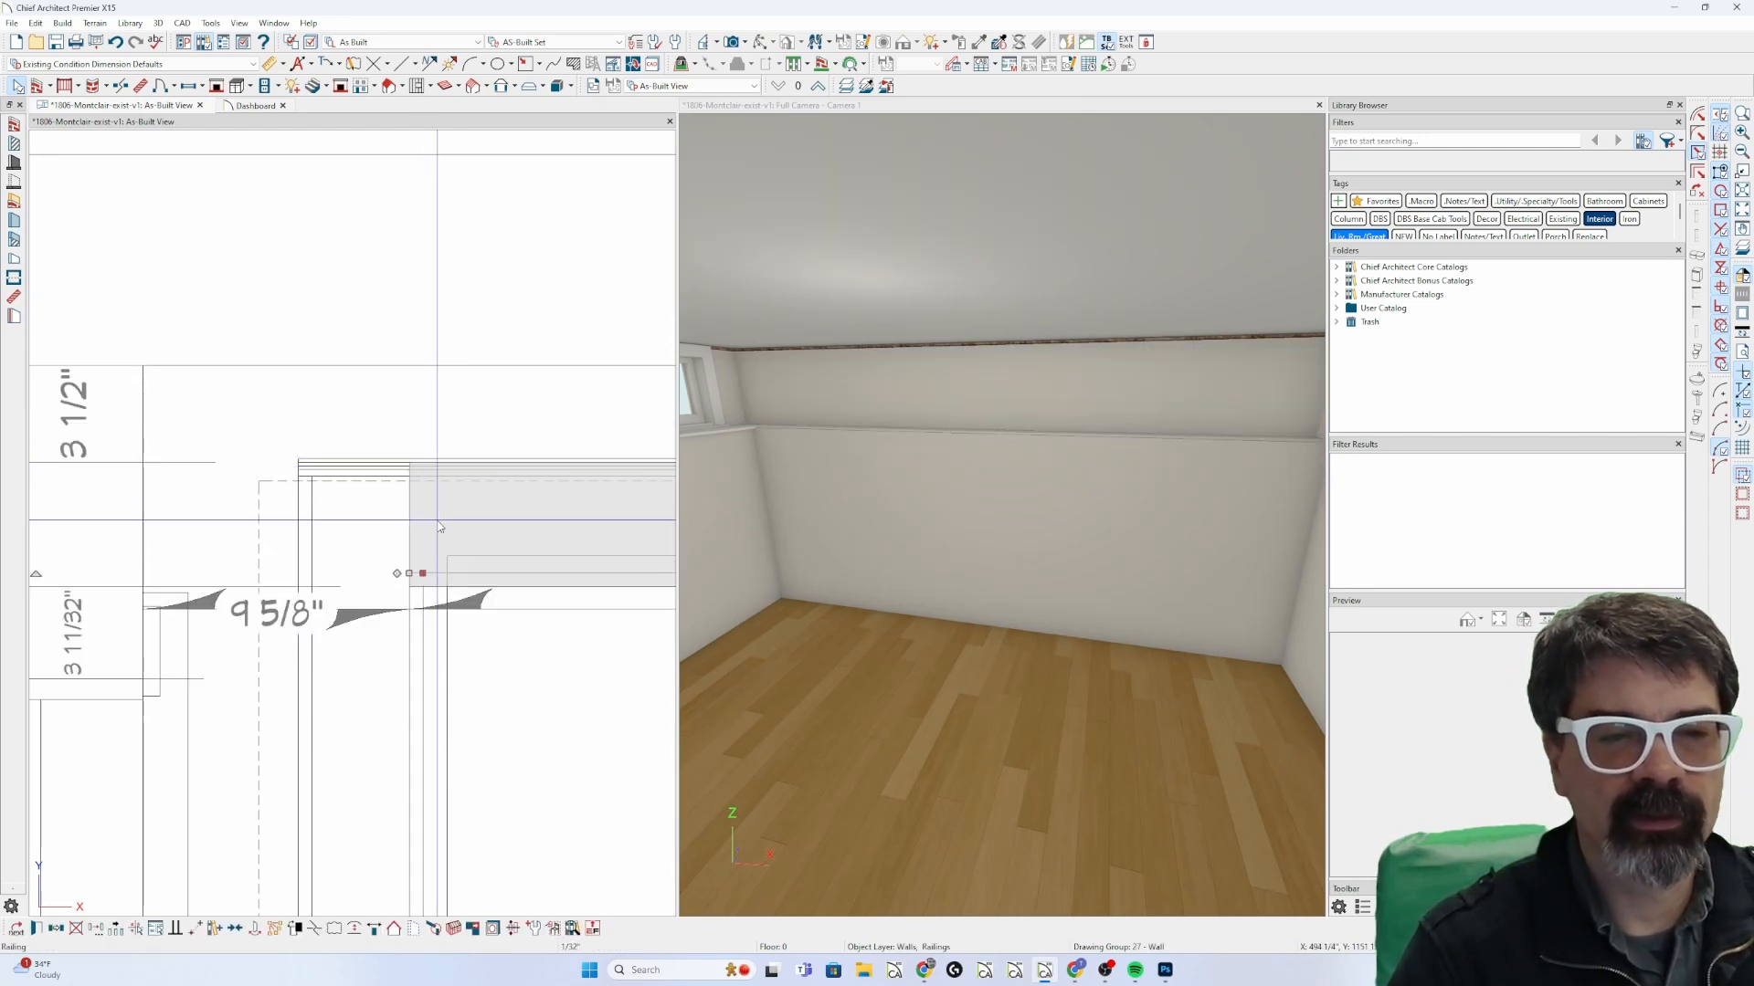
pyautogui.moveTo(422, 572); pyautogui.dragTo(421, 695)
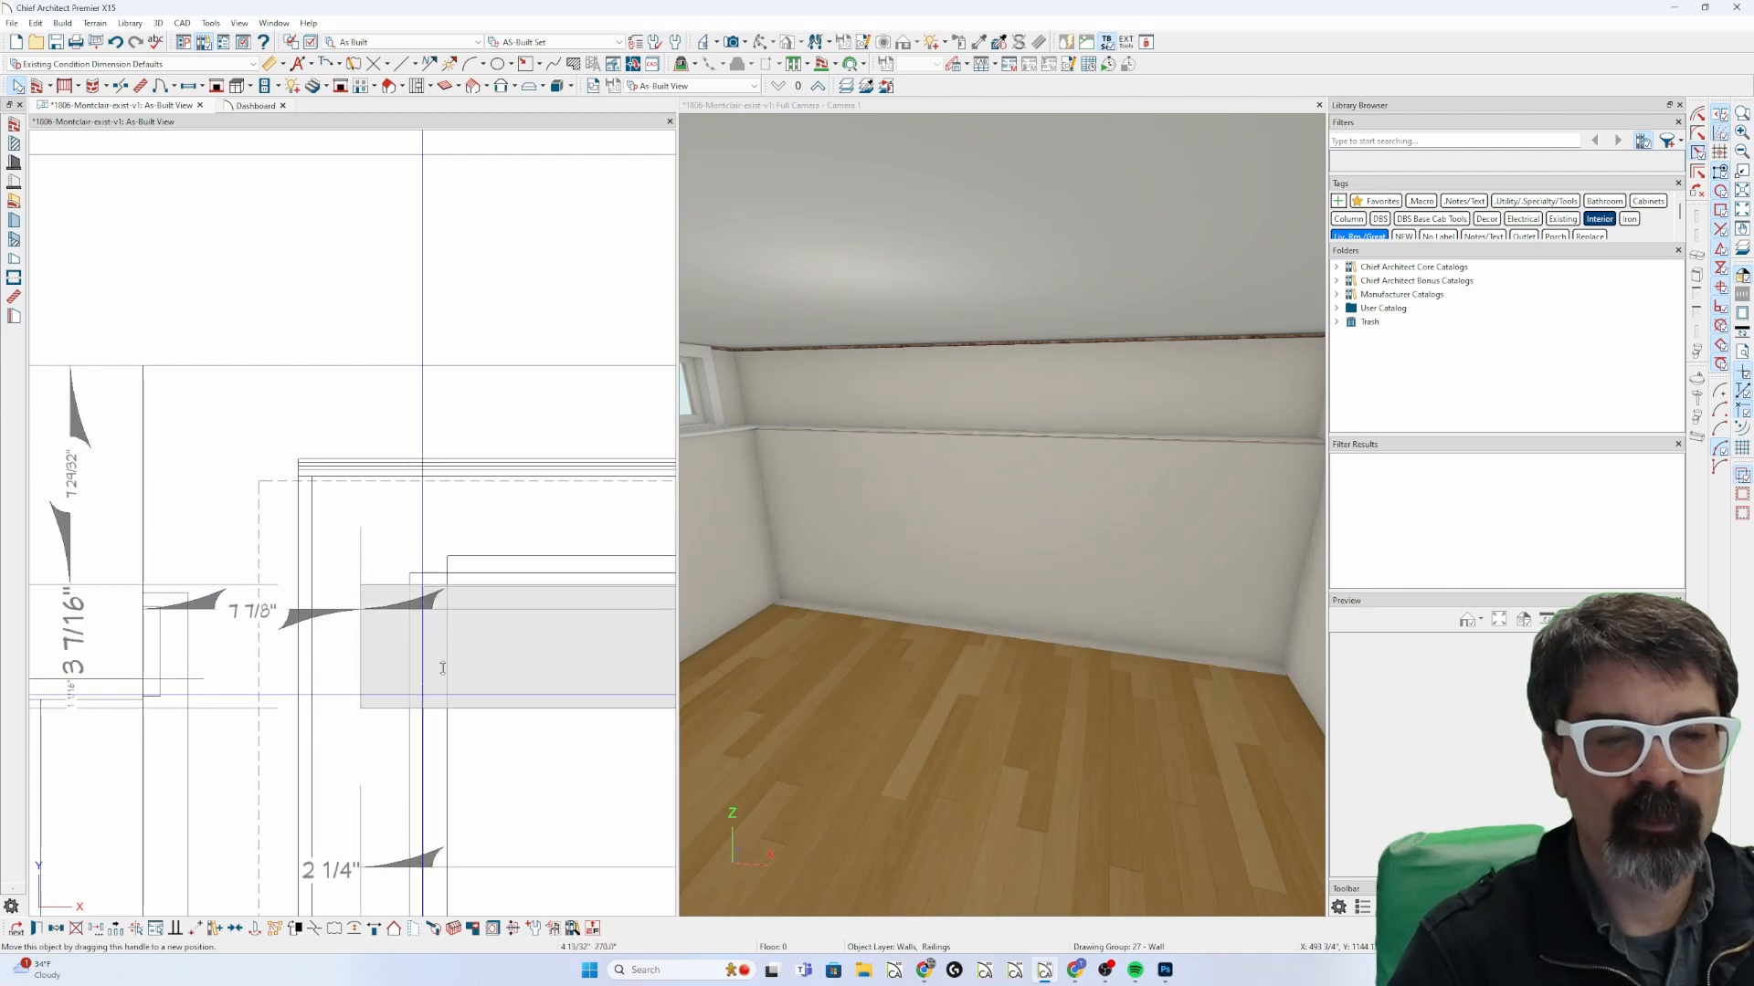
pyautogui.click(496, 593)
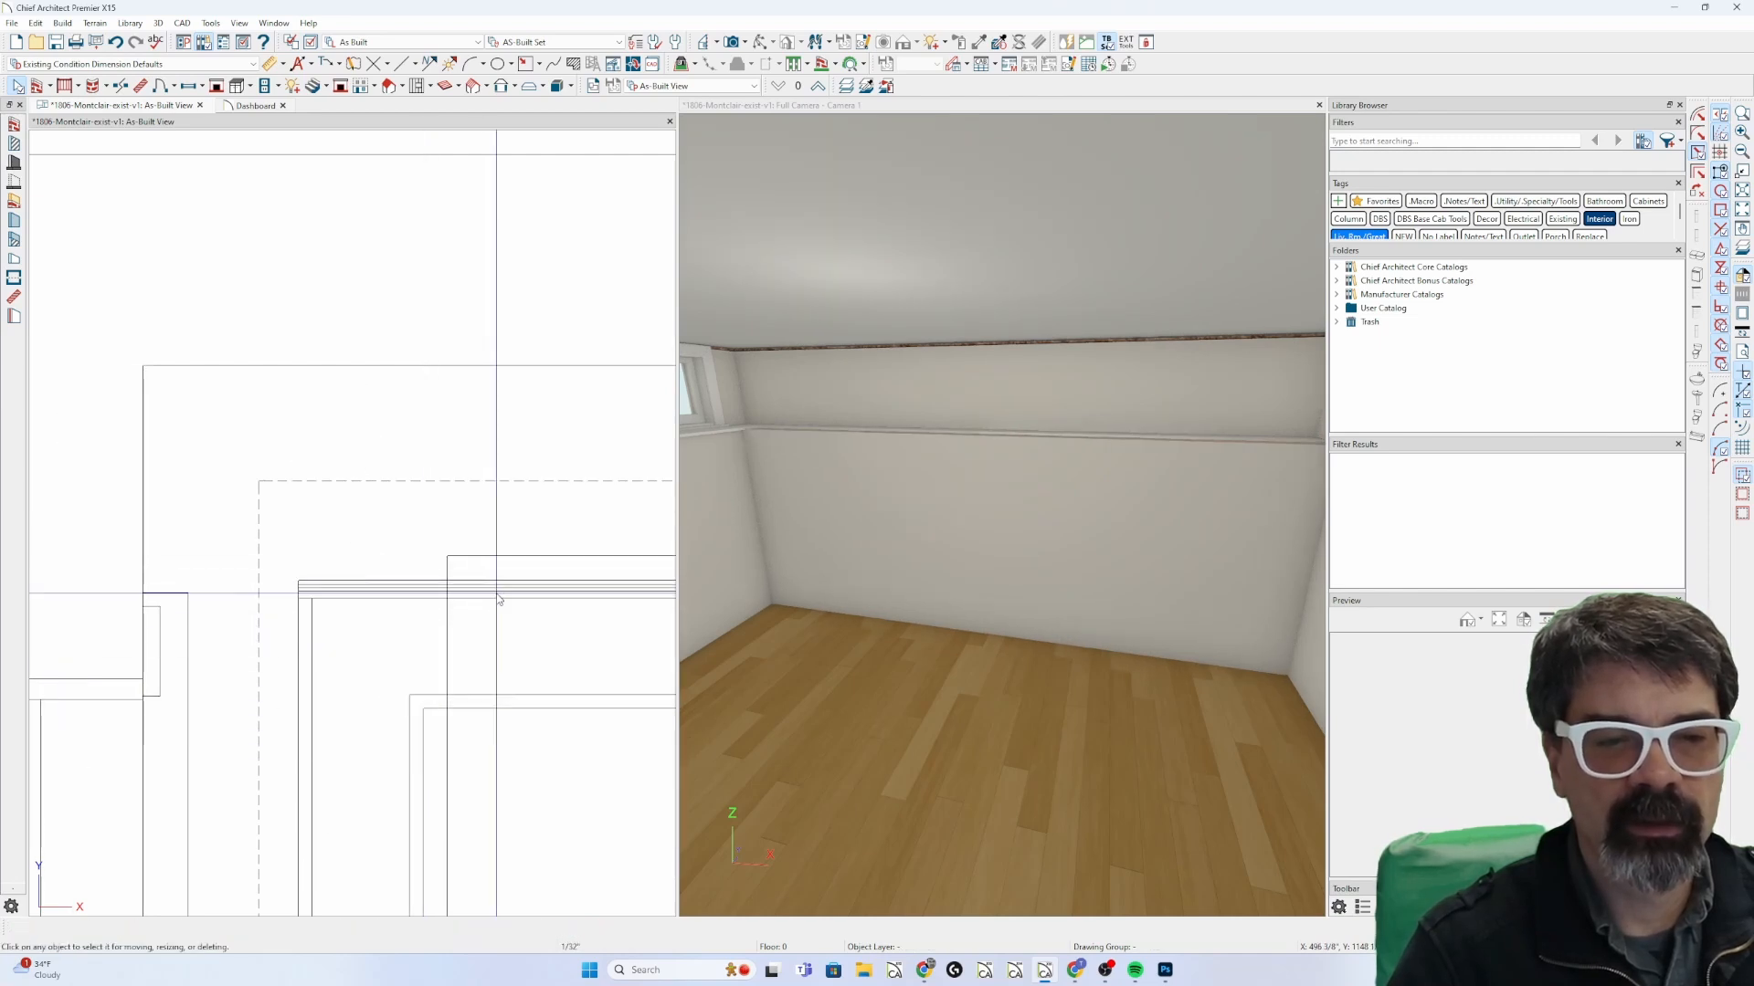
pyautogui.press('Escape')
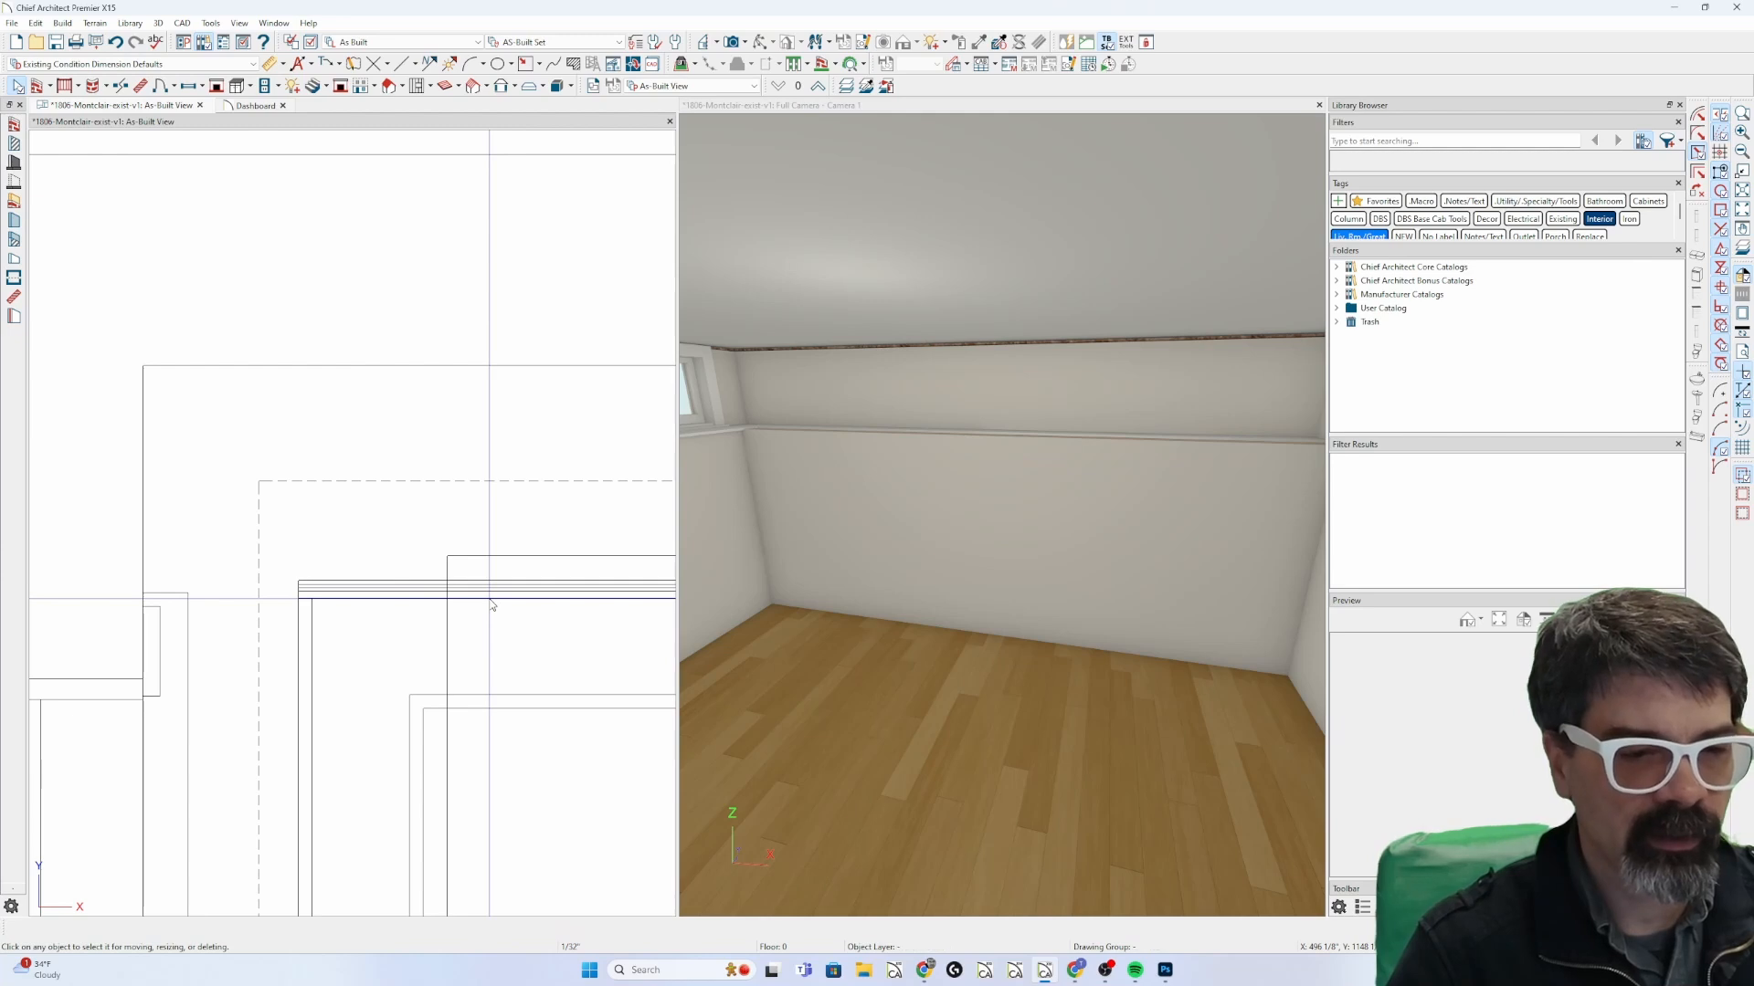
# Select the material region in plan to check its location between the walls, and deselect it.
pyautogui.click(490, 600)
pyautogui.press('Escape')
pyautogui.scroll(-2, 211, 564)
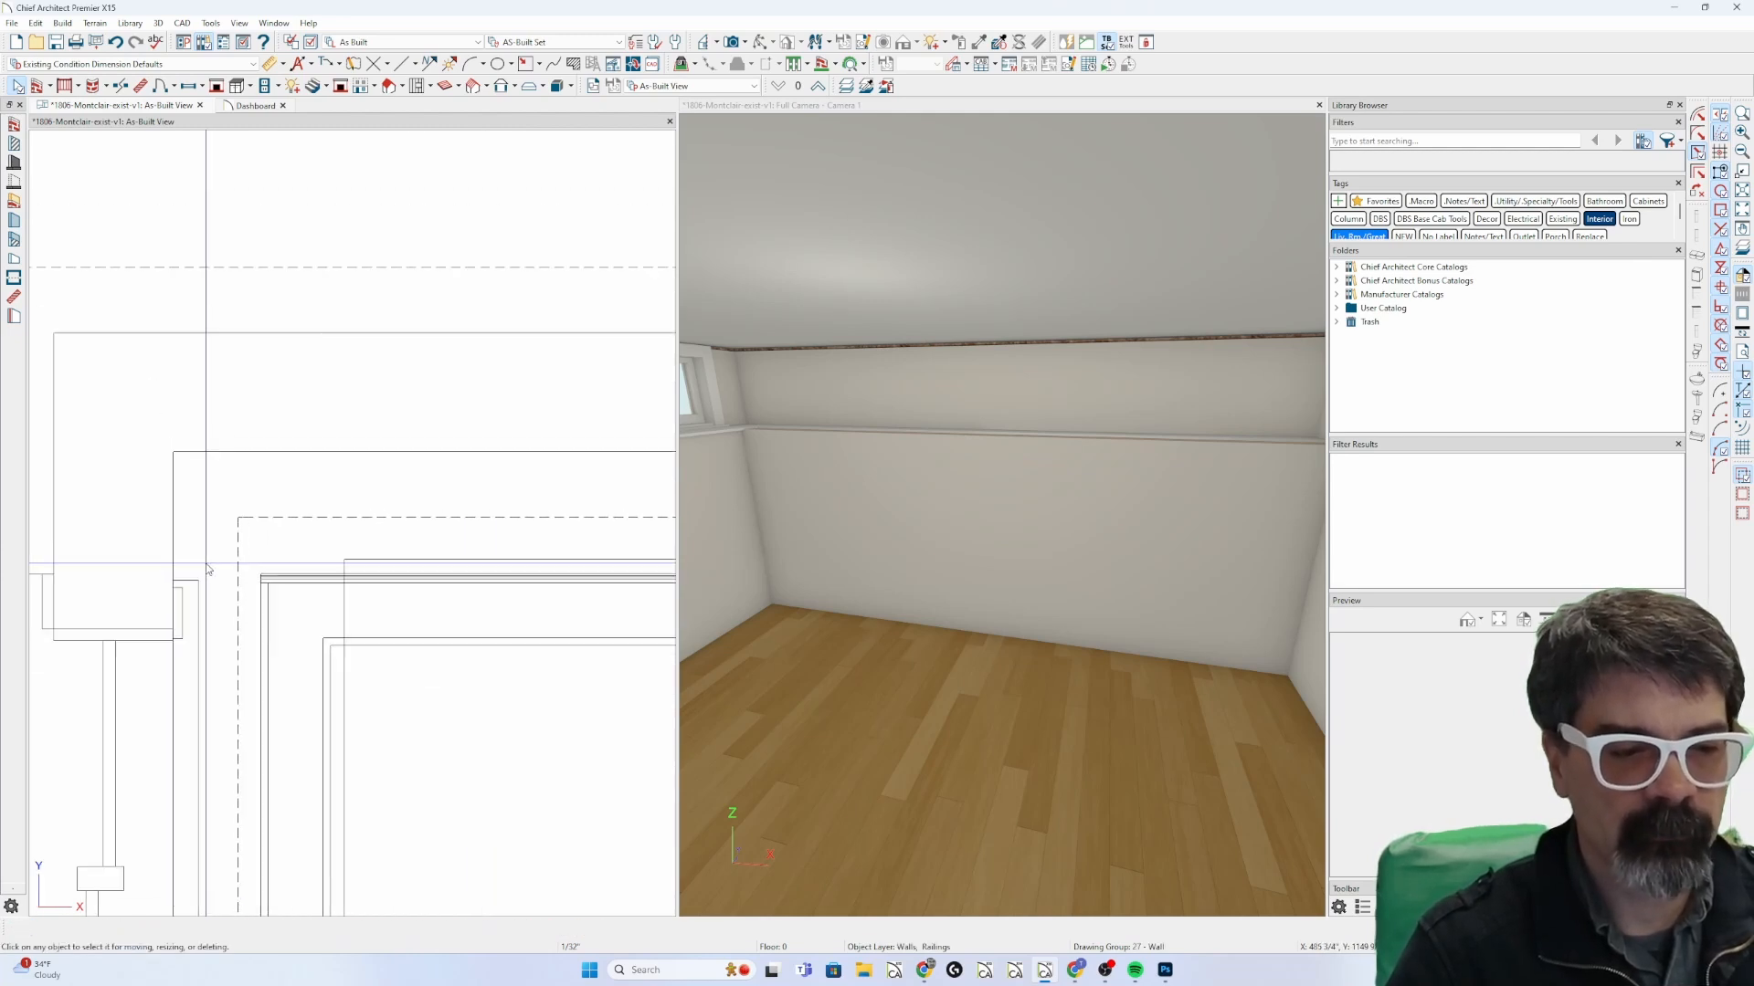
pyautogui.click(521, 591)
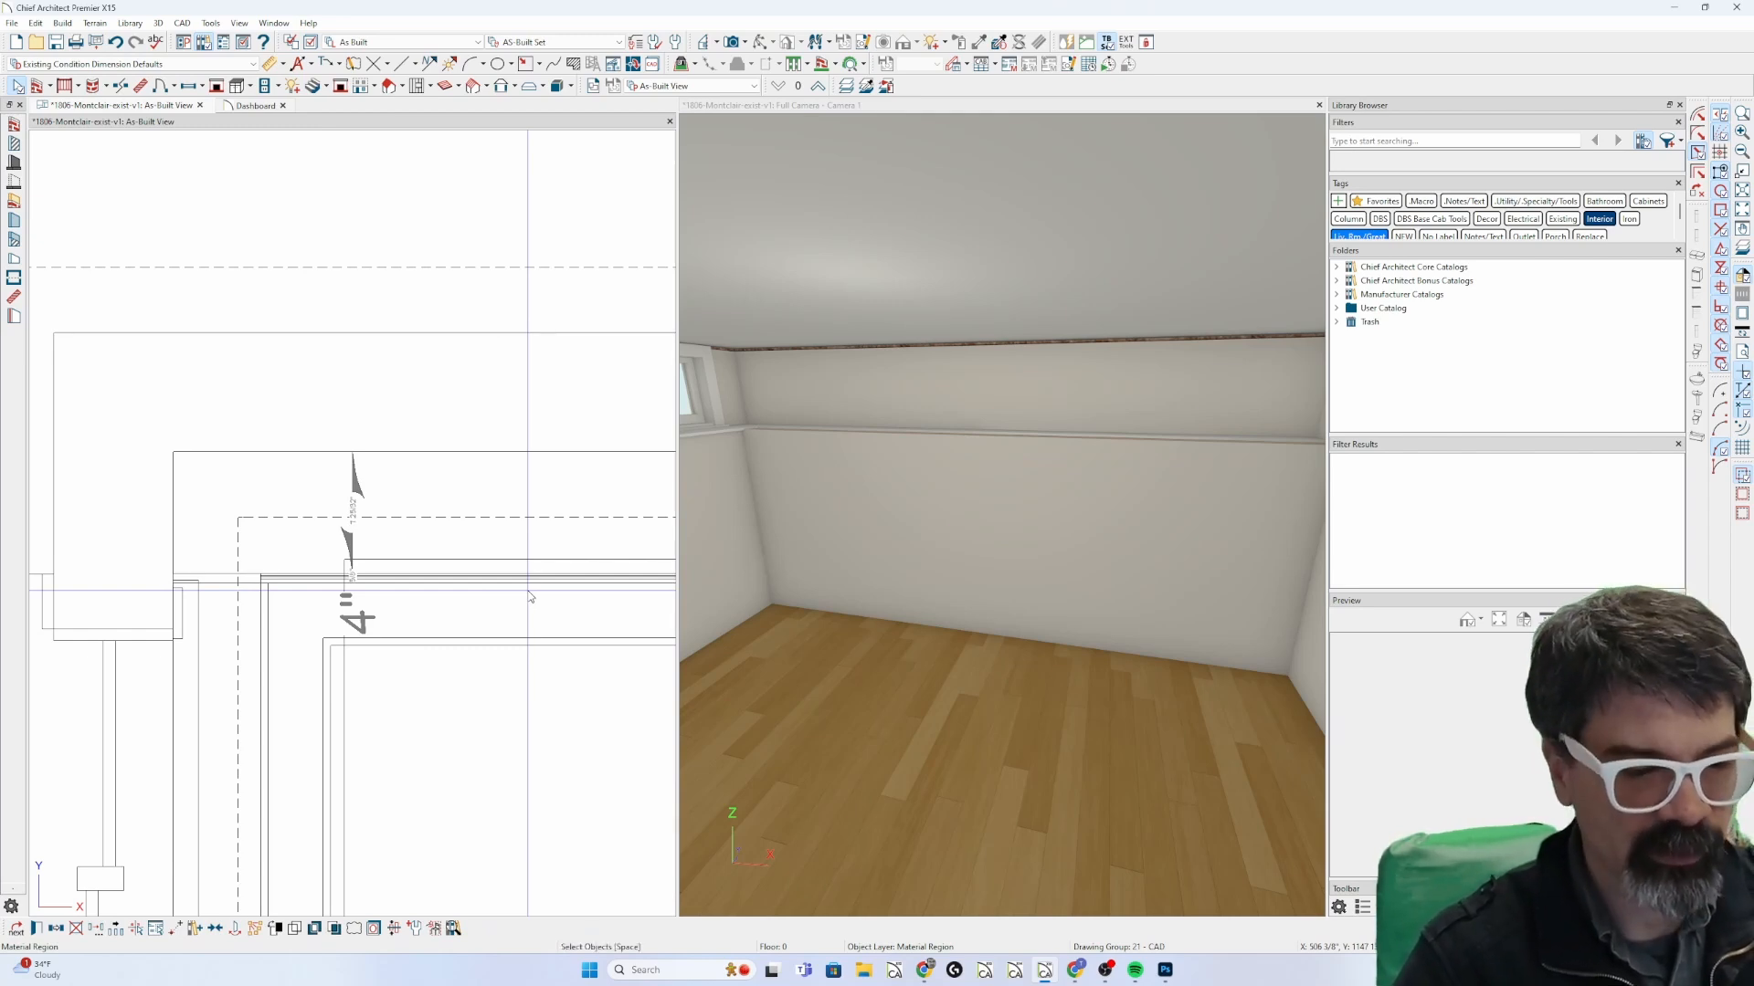
pyautogui.press('Escape')
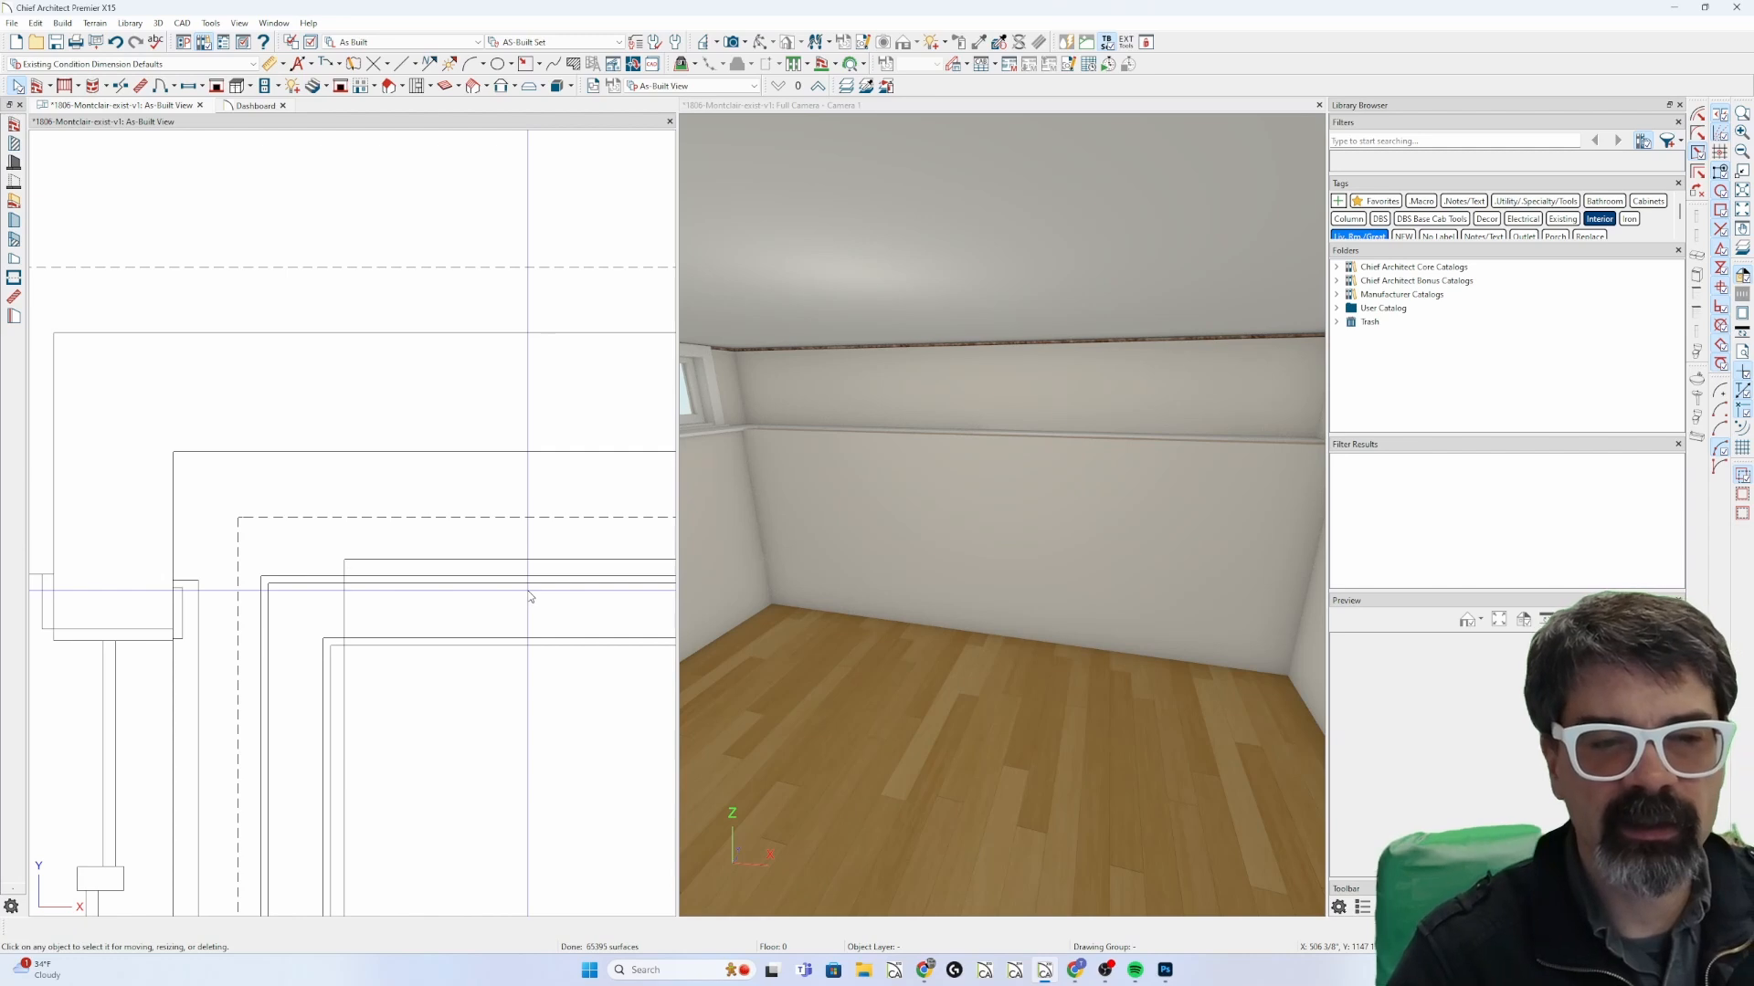
# Bring the railing wall back to 5/8" from the foundation wall using its temporary dimension.
pyautogui.click(514, 608)
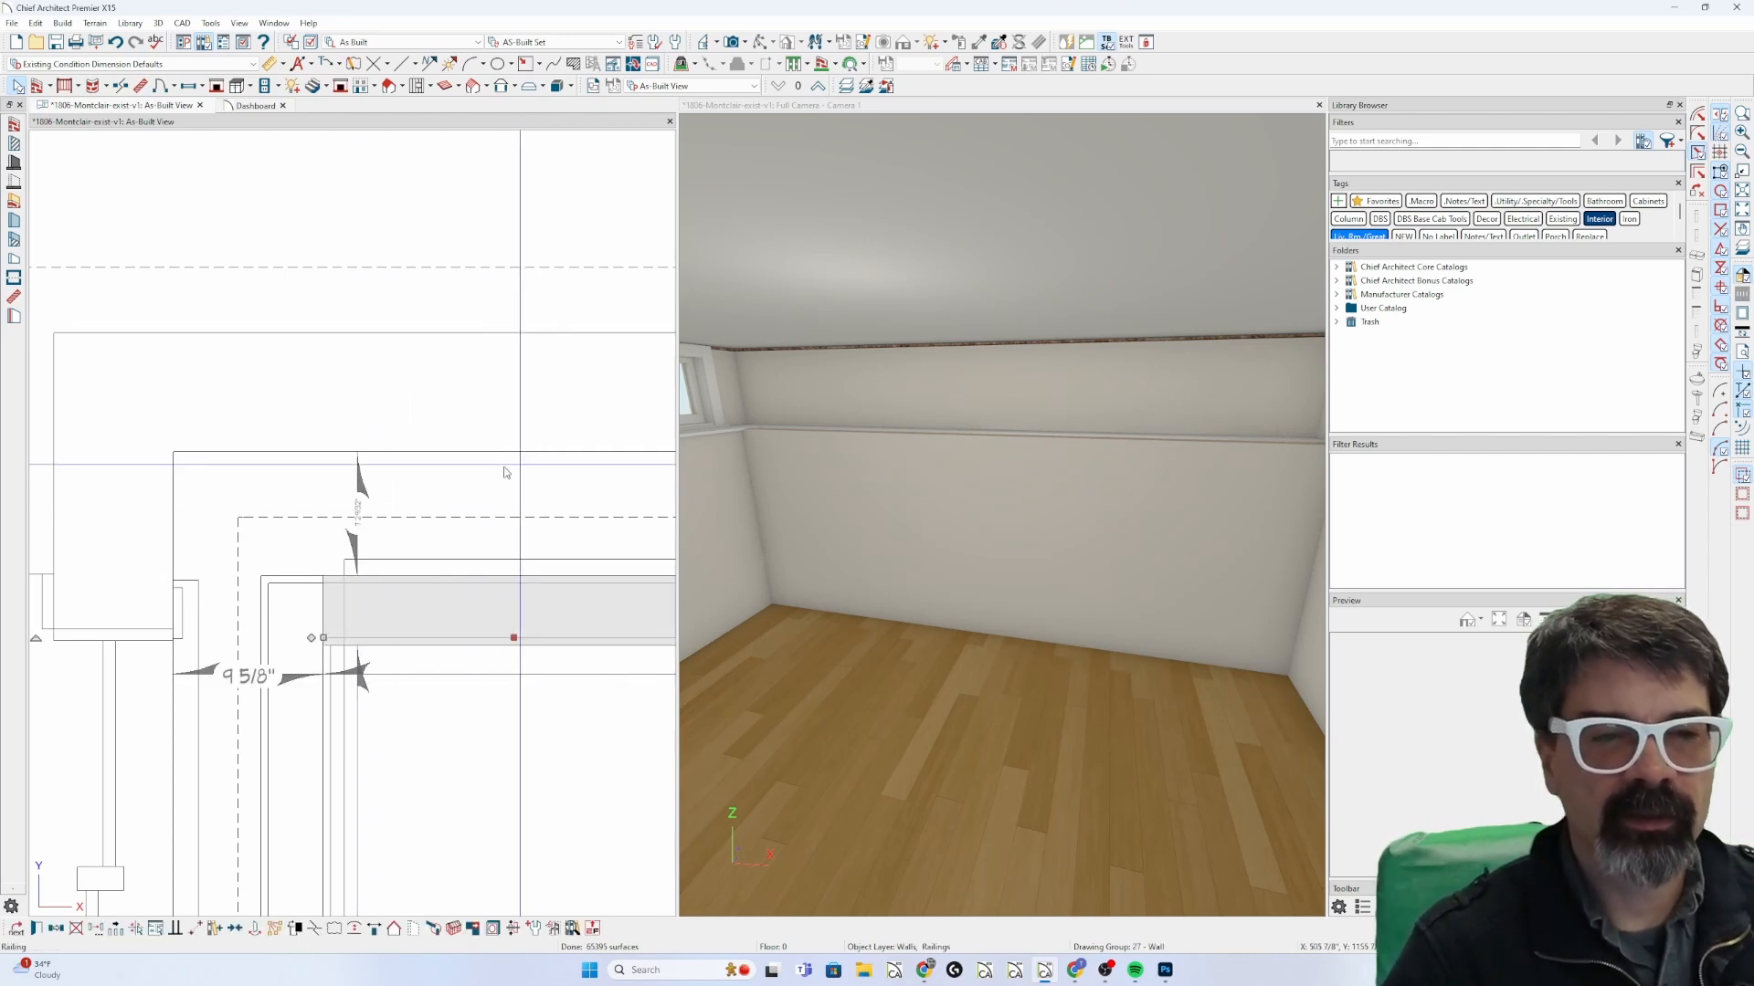
pyautogui.click(358, 511)
pyautogui.write('0')
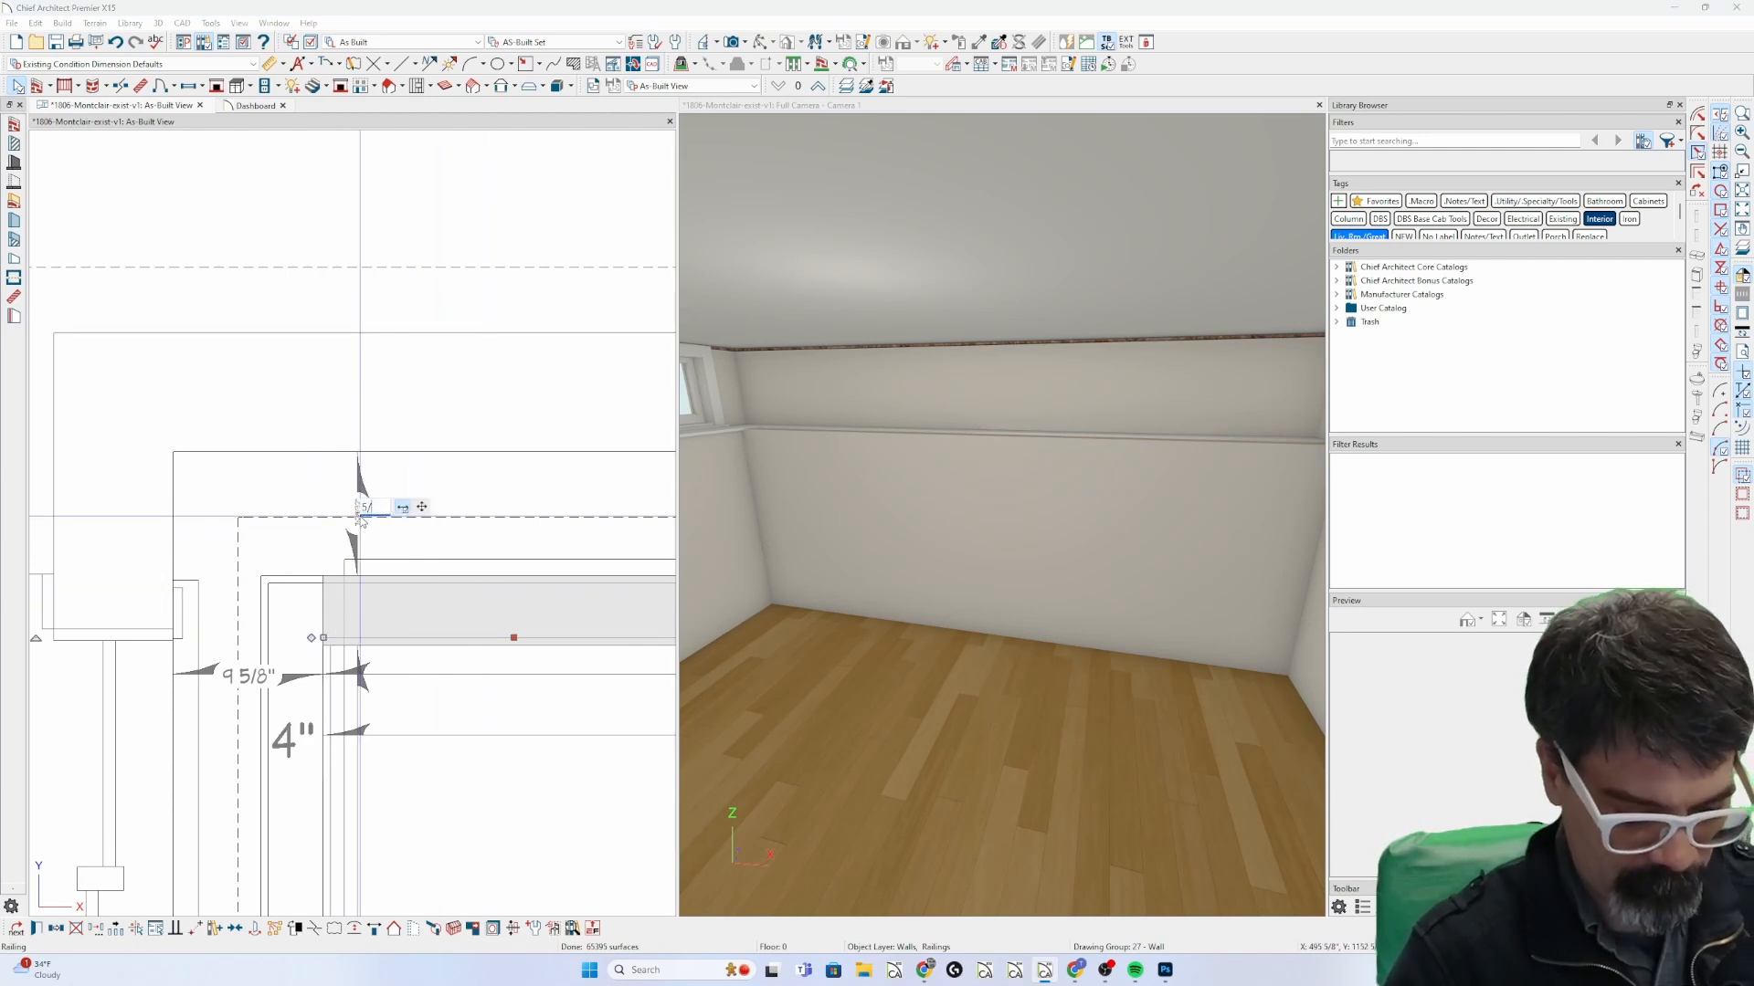
pyautogui.press('Return')
# Select the narrow room enclosed between the foundation wall and the railing wall in plan.
pyautogui.click(189, 492)
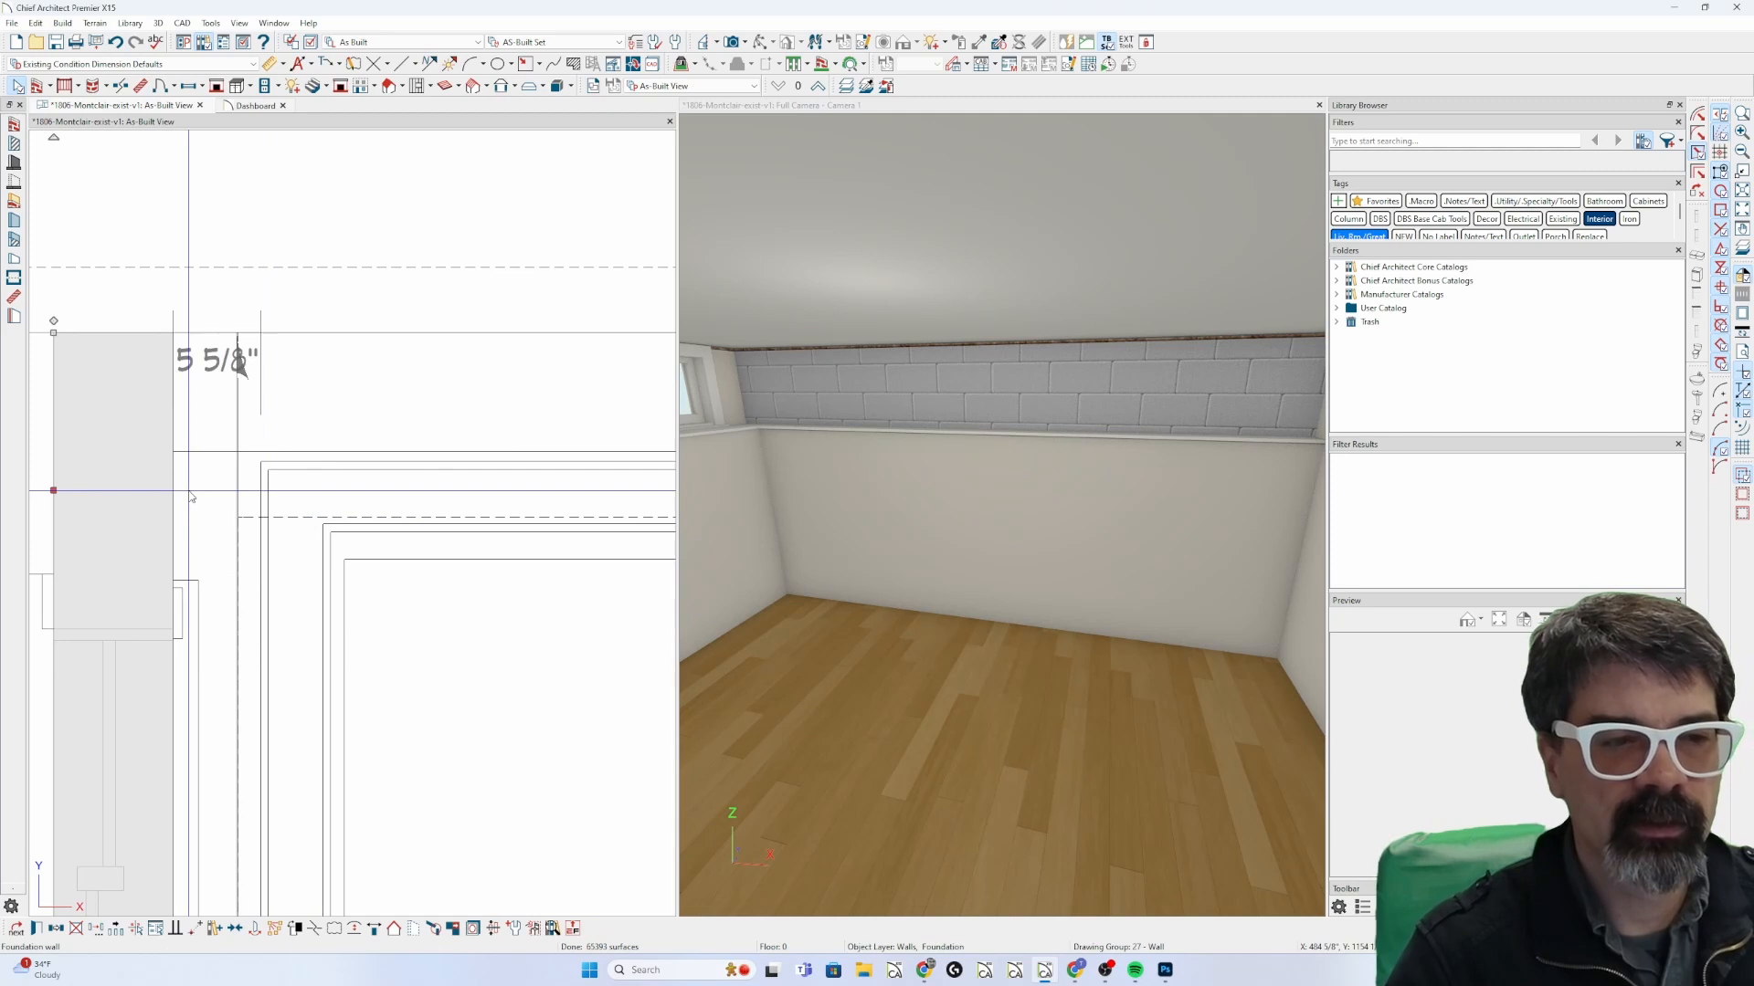
pyautogui.click(195, 491)
pyautogui.press('Tab')
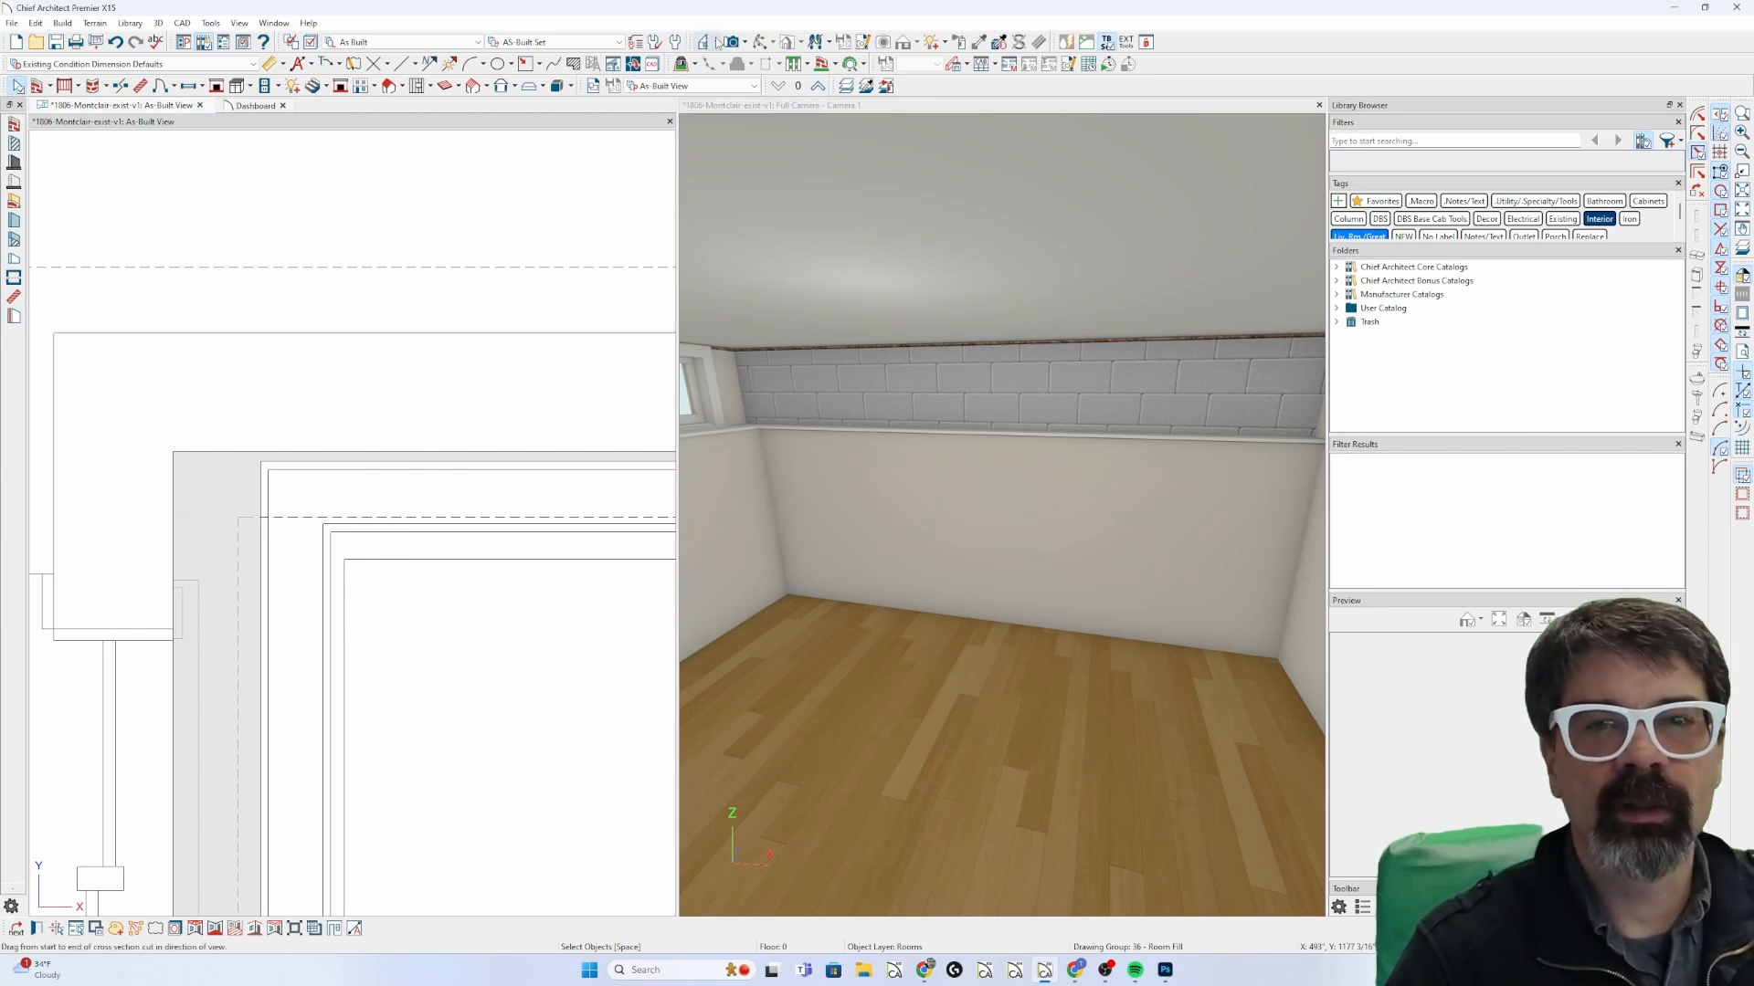
# Create a perspective floor overview and view the corner of the basement room with the cavity behind the railing walls.
pyautogui.click(743, 42)
pyautogui.click(749, 100)
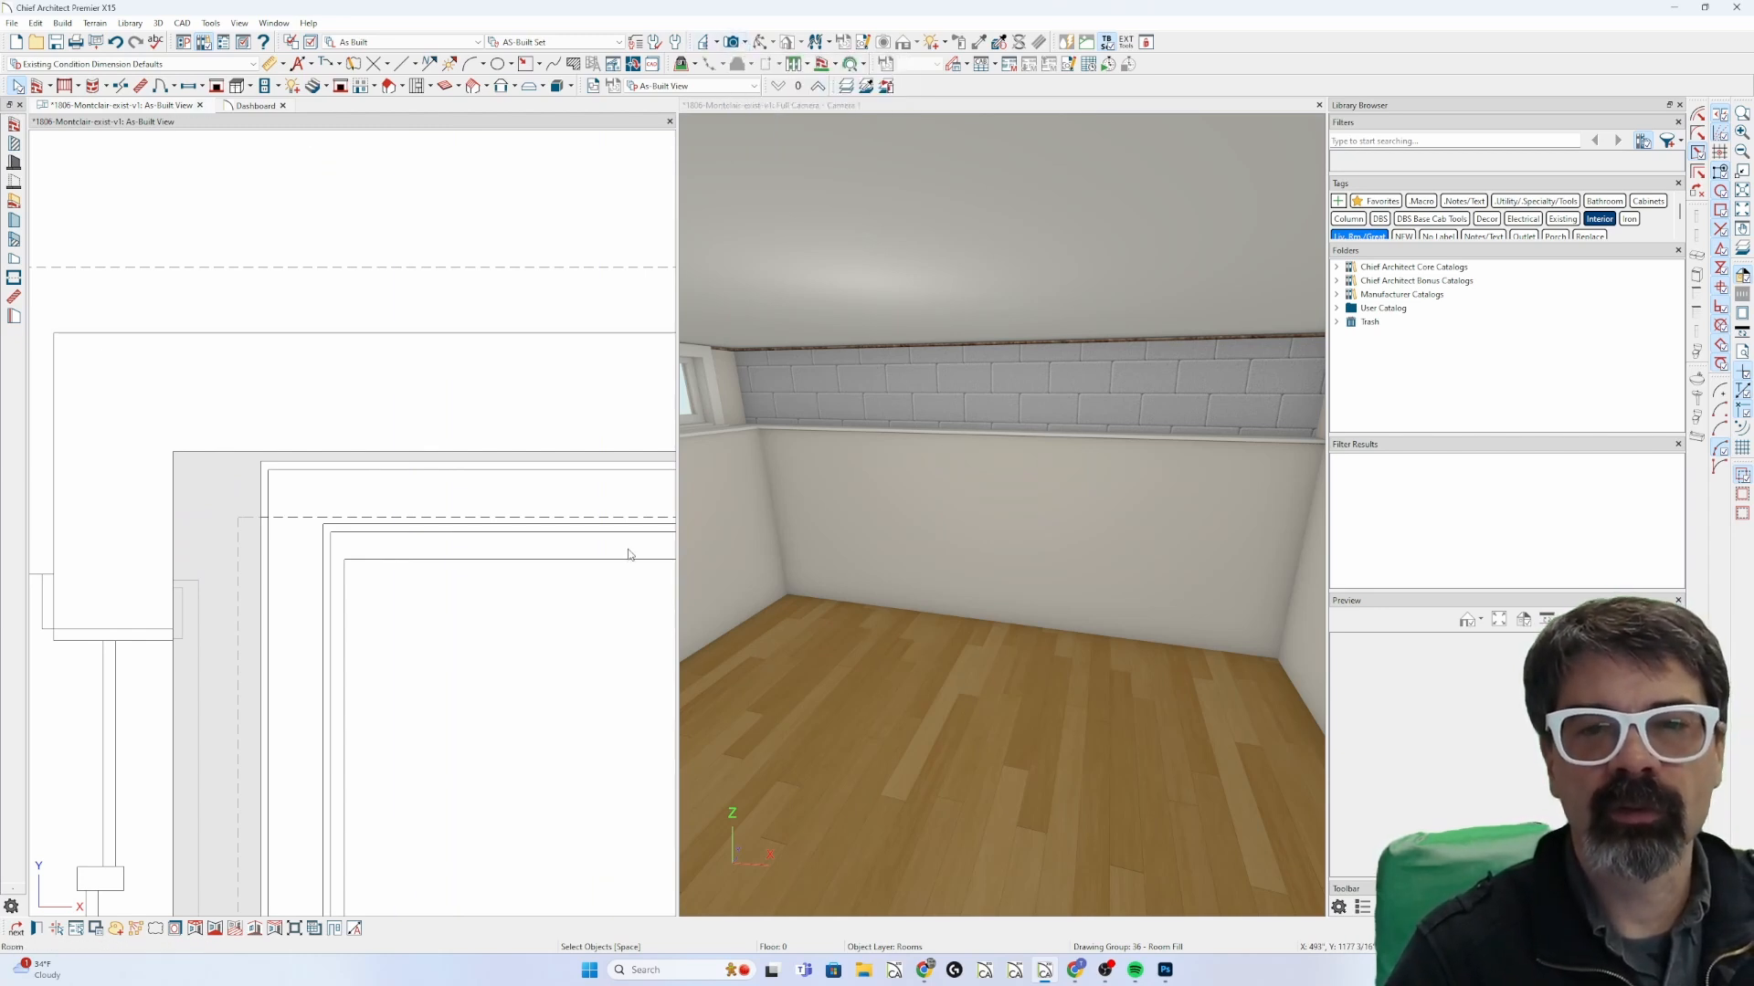
pyautogui.moveTo(384, 479); pyautogui.dragTo(324, 456)
pyautogui.scroll(6, 324, 457)
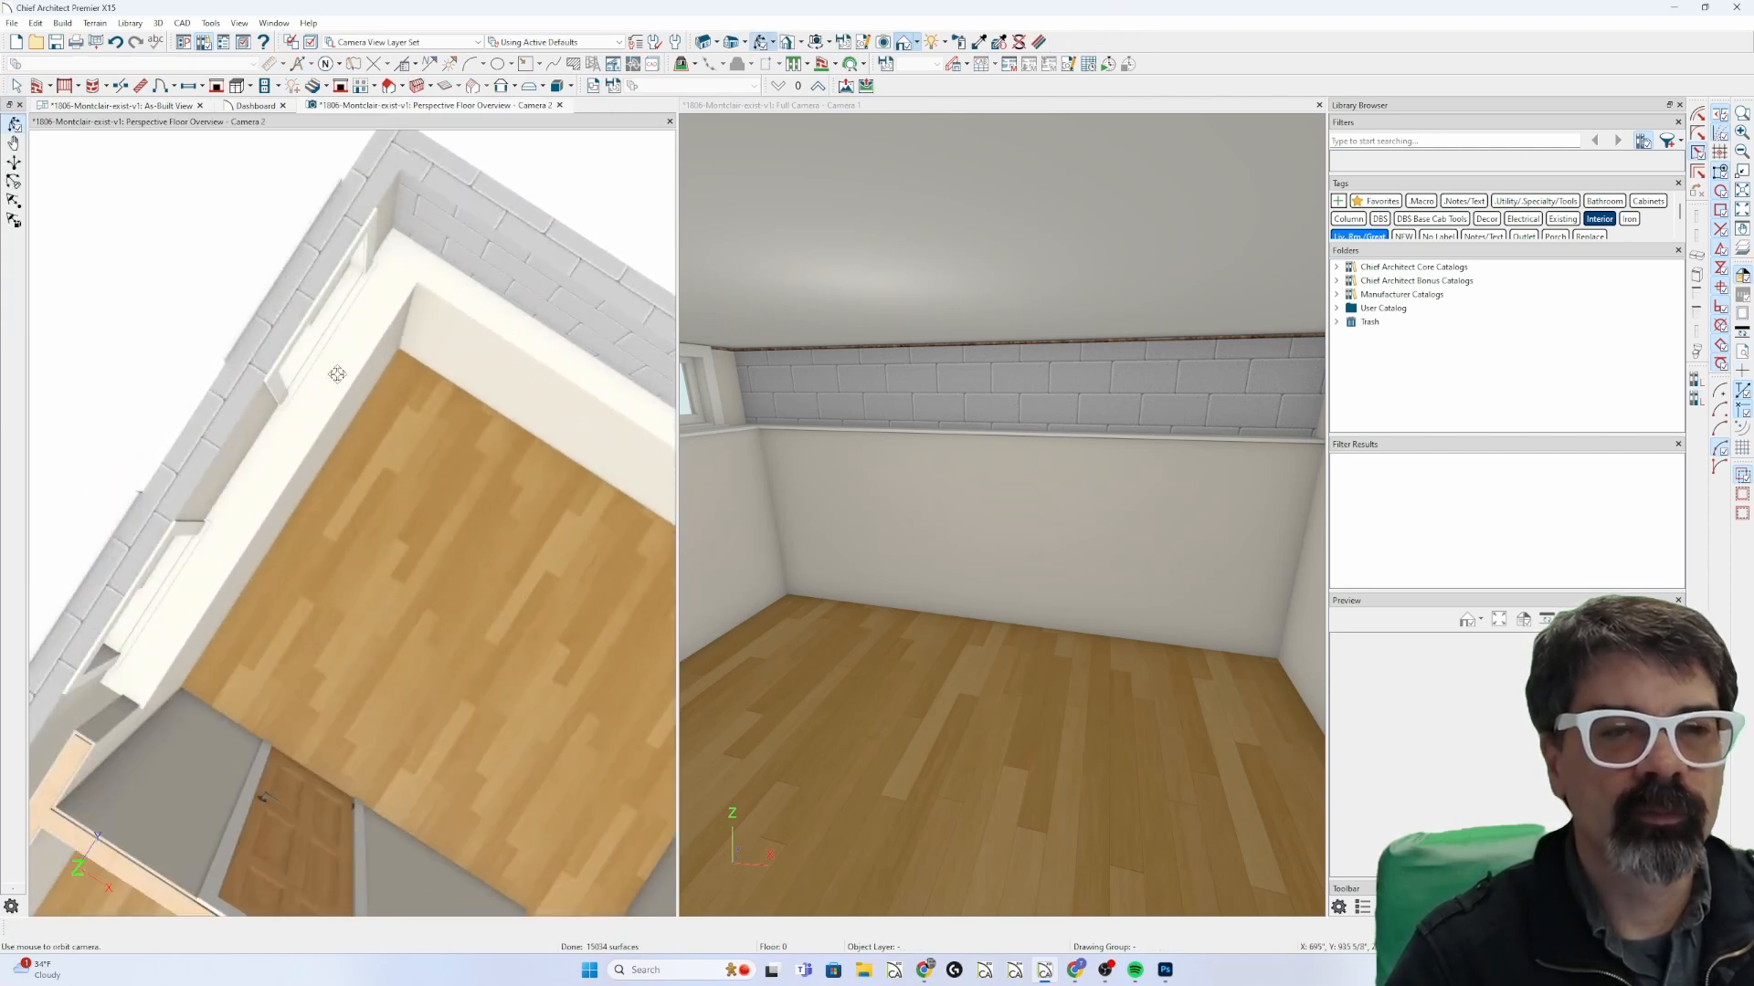
# Move the 3D solid ledge cap off the window-side railing wall toward the middle of the room and deselect it.
pyautogui.click(302, 414)
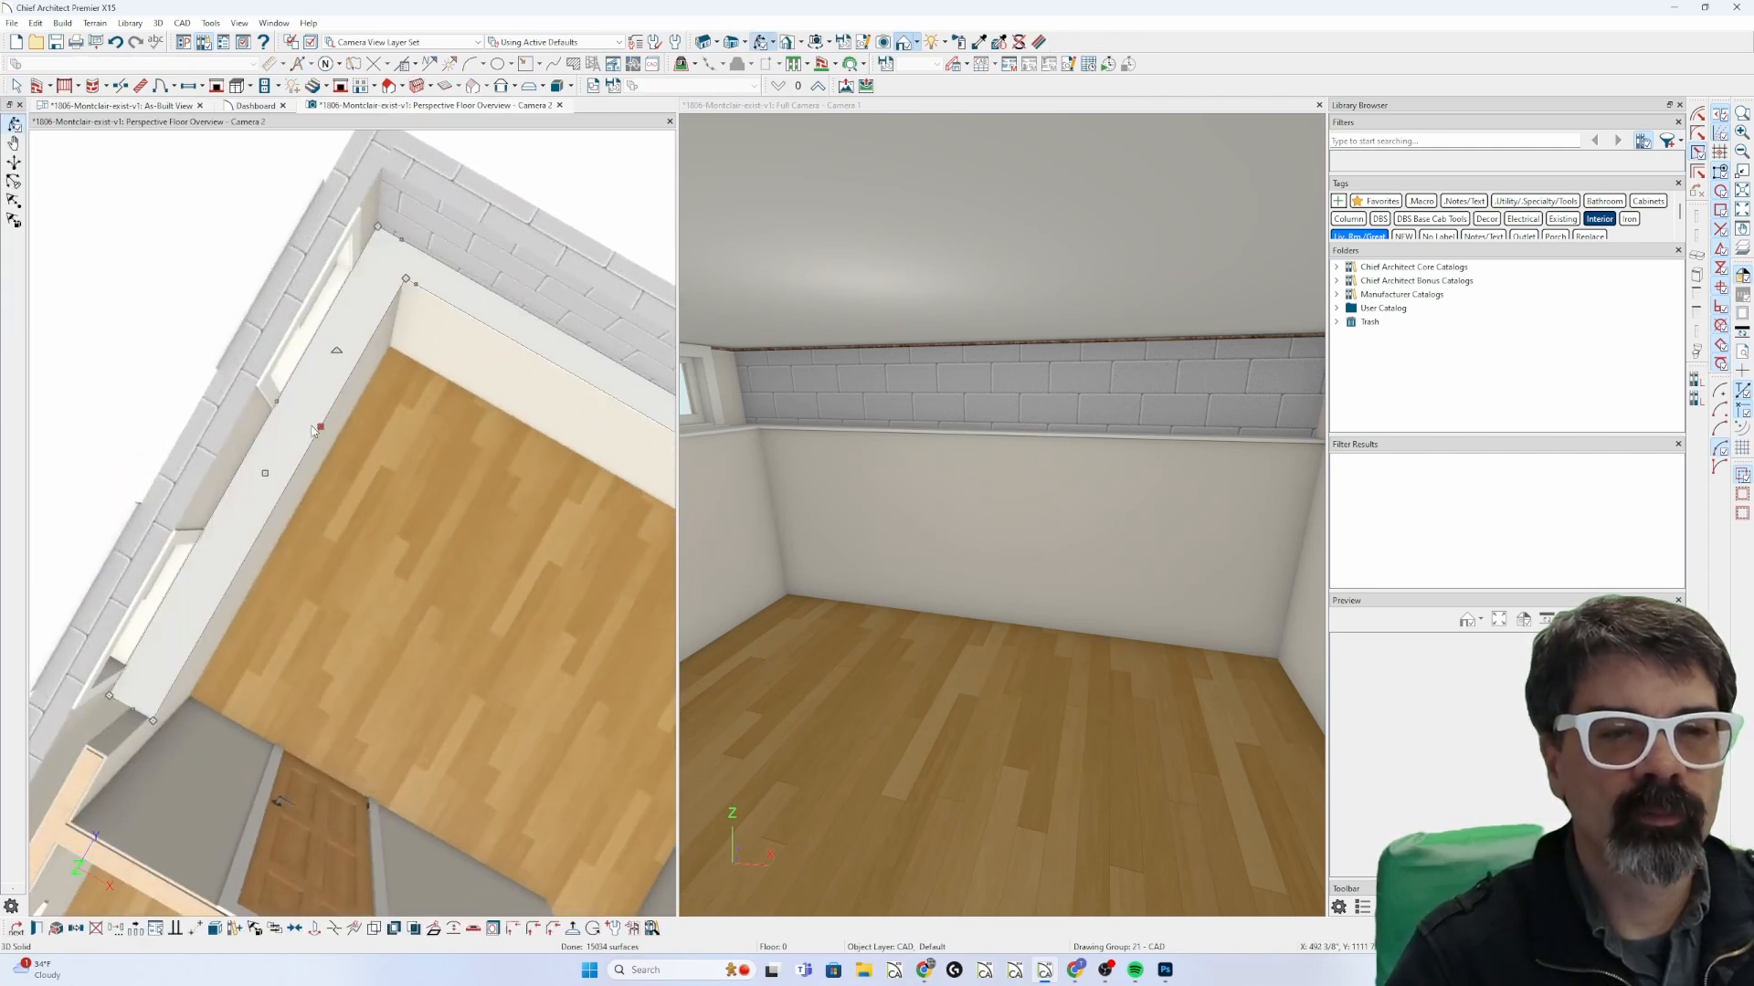
pyautogui.moveTo(264, 473); pyautogui.dragTo(387, 548)
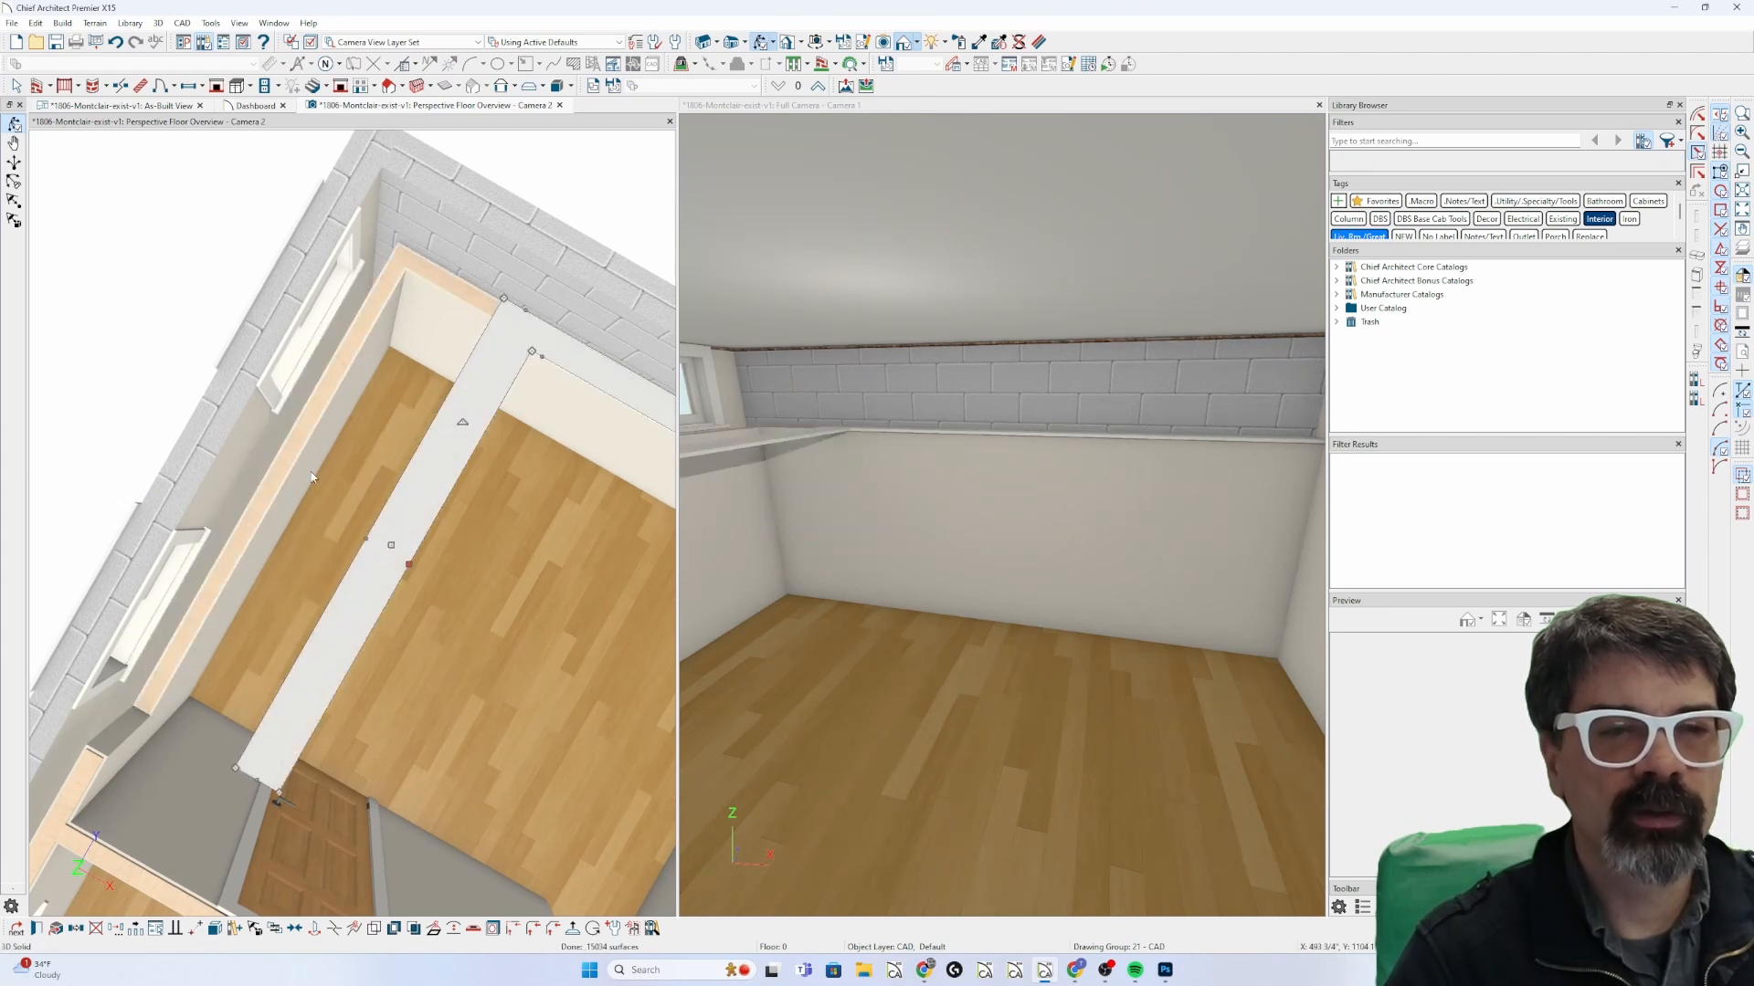
pyautogui.press('Escape')
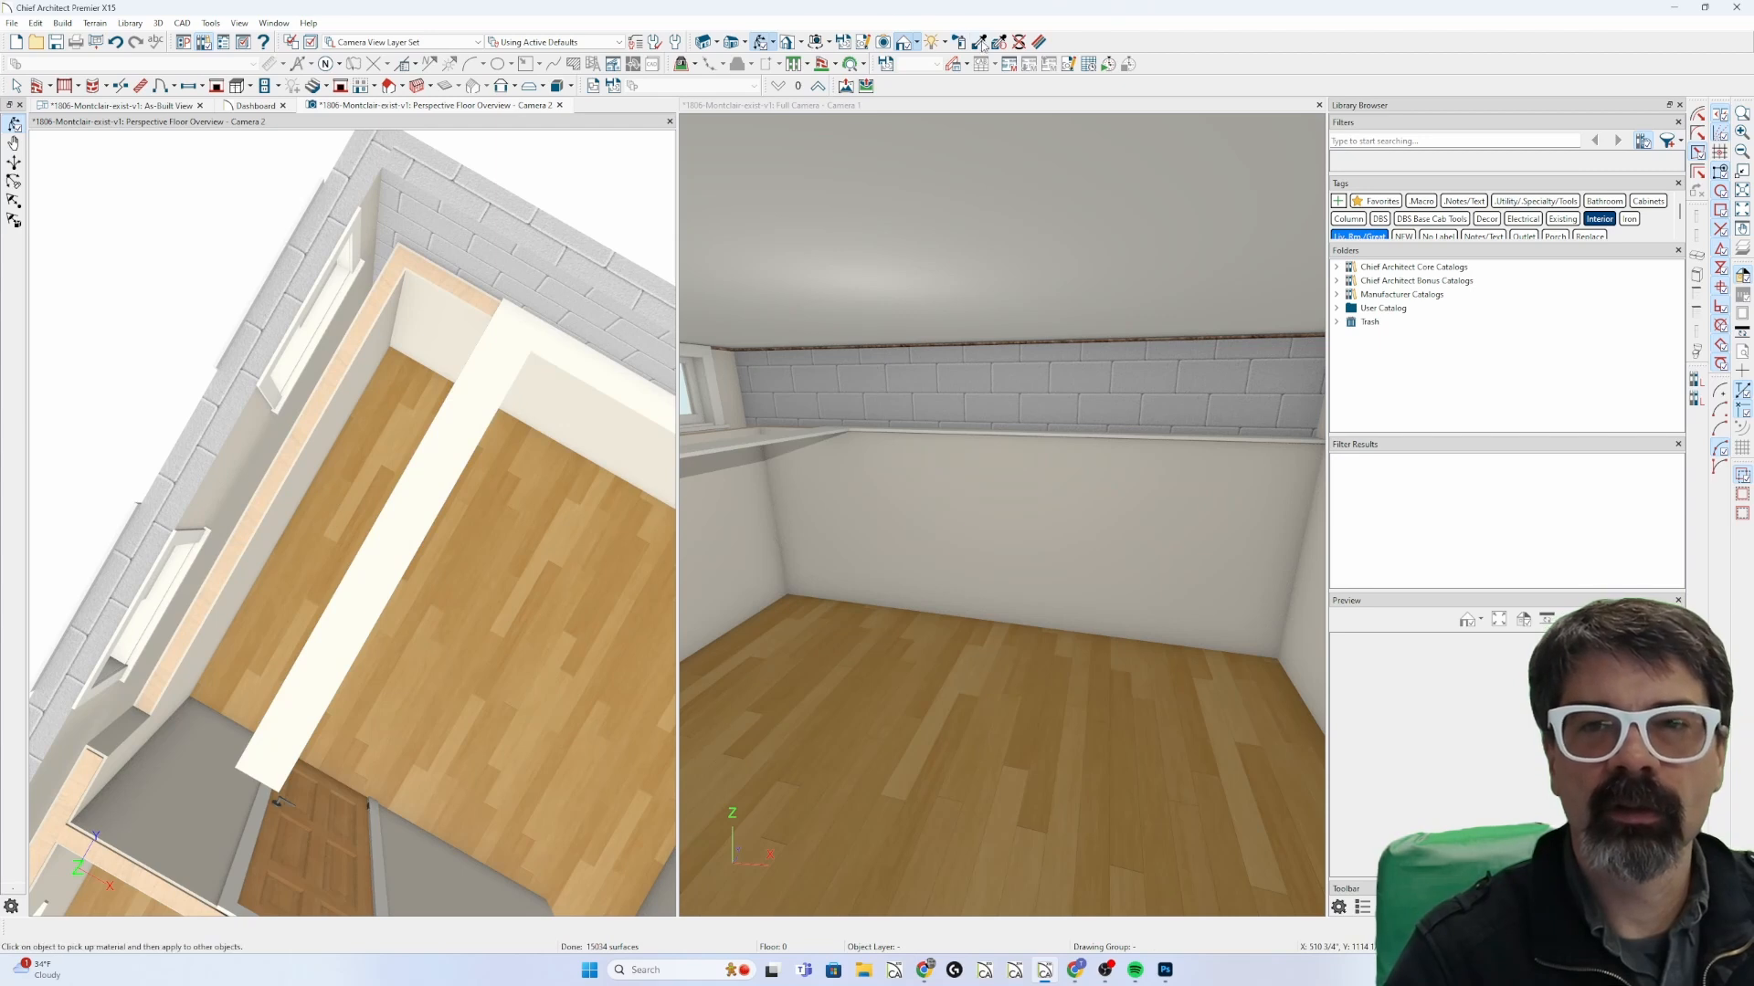
# Try to paint the foundation wall inside the cavity with the railing wall's Drywall material by room, applying it only to the selected object.
pyautogui.click(370, 351)
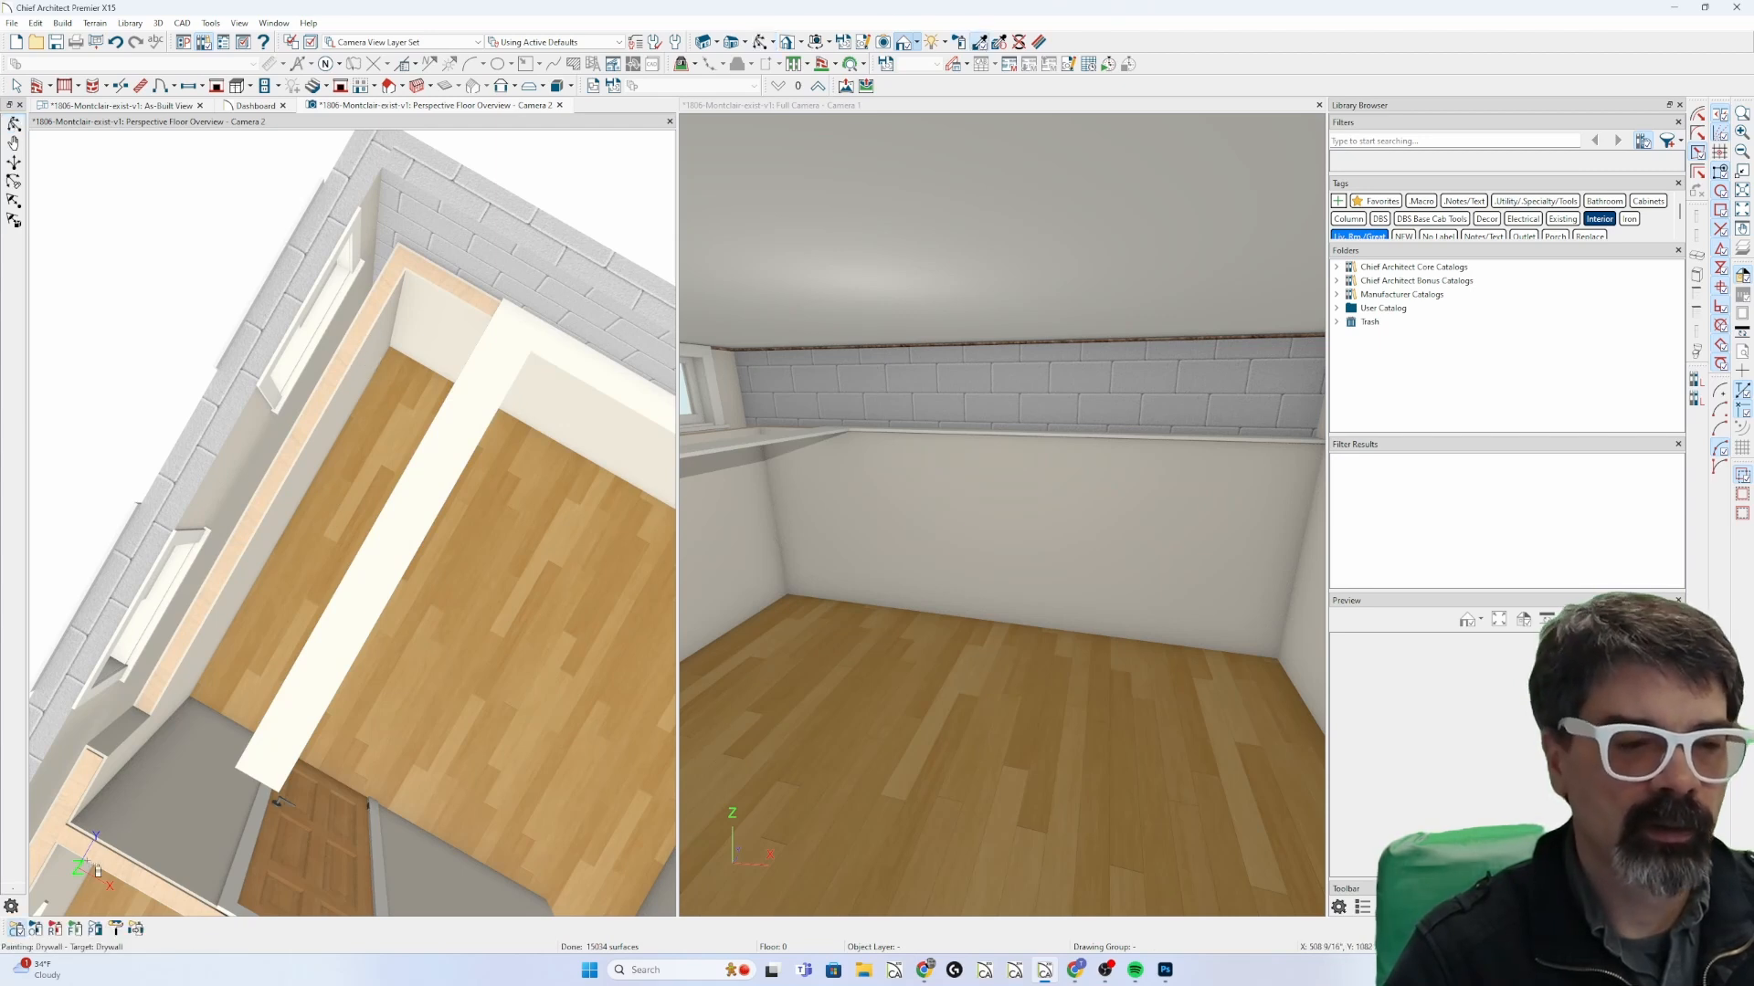
pyautogui.click(56, 929)
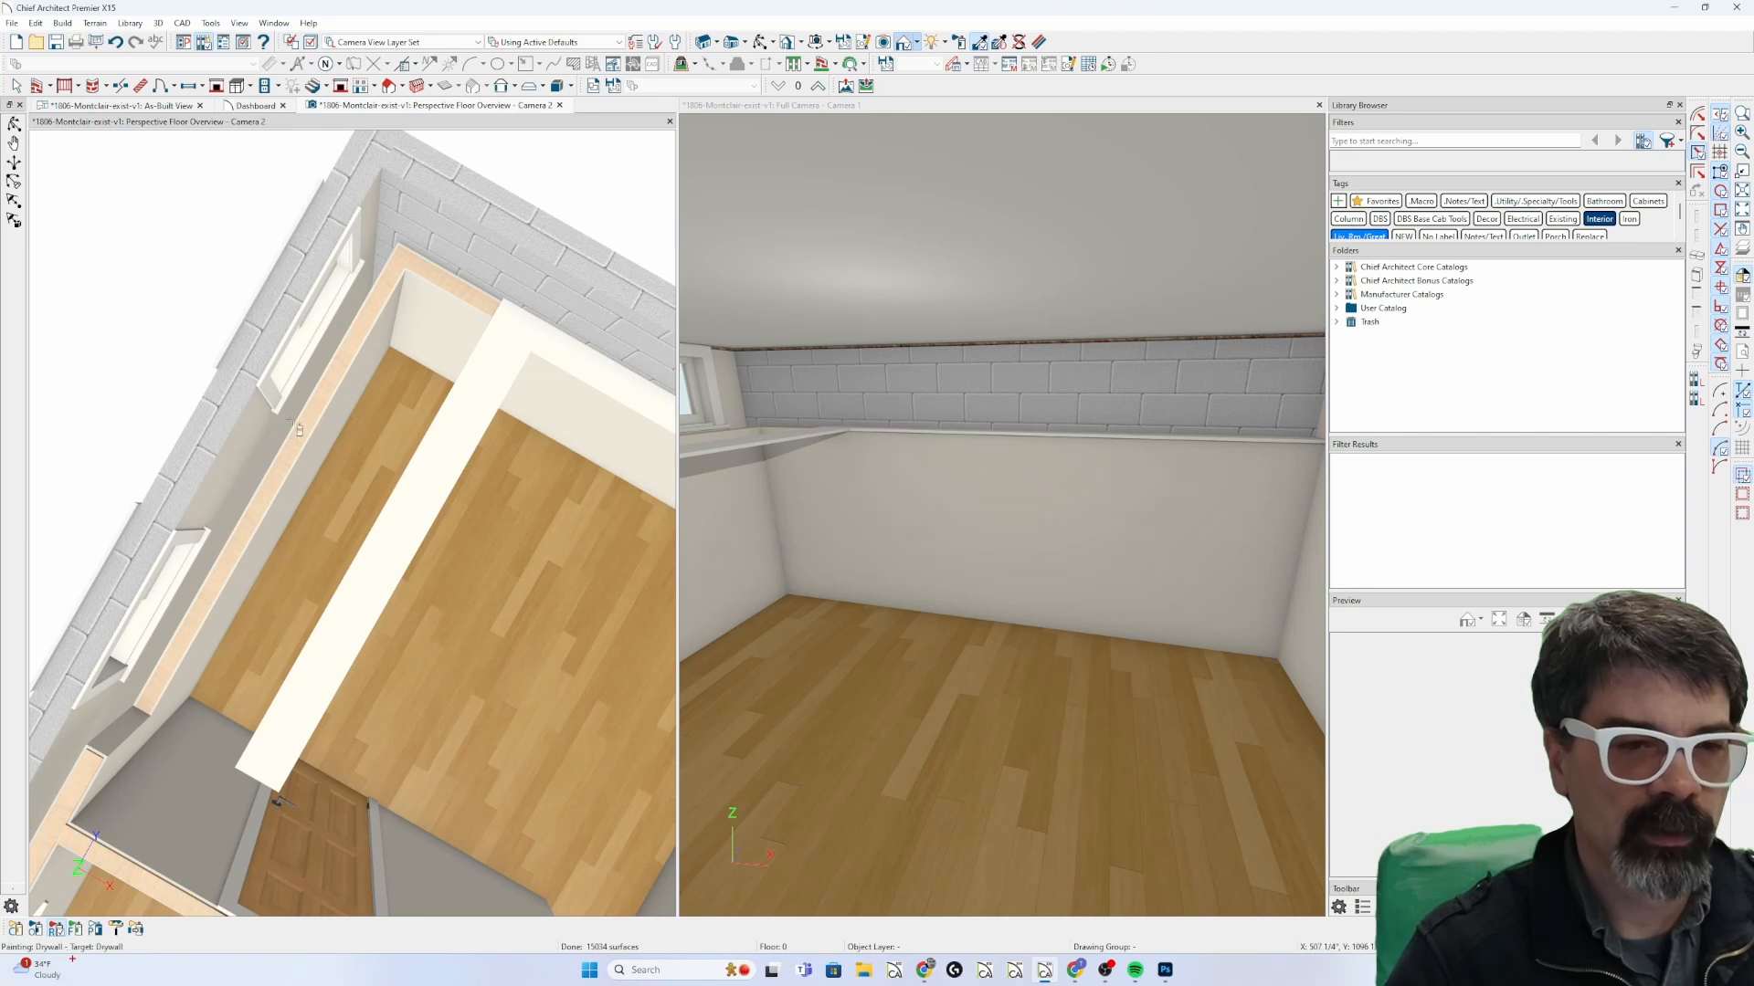
pyautogui.click(382, 252)
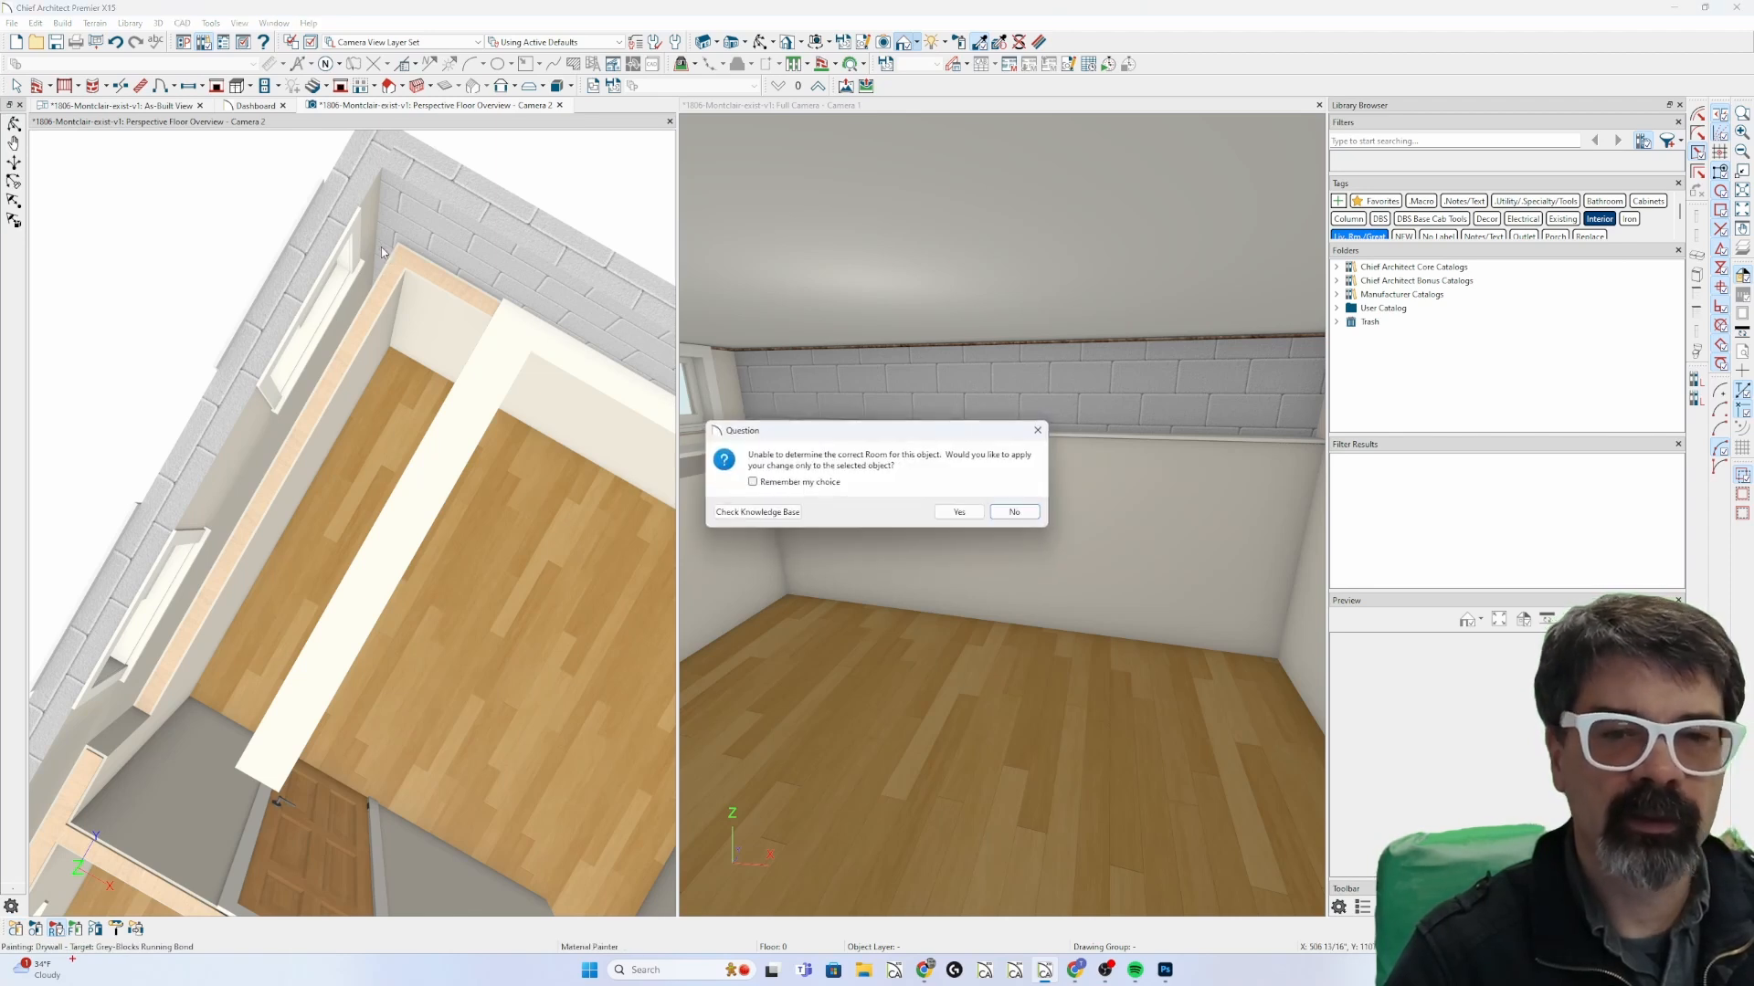
pyautogui.click(961, 512)
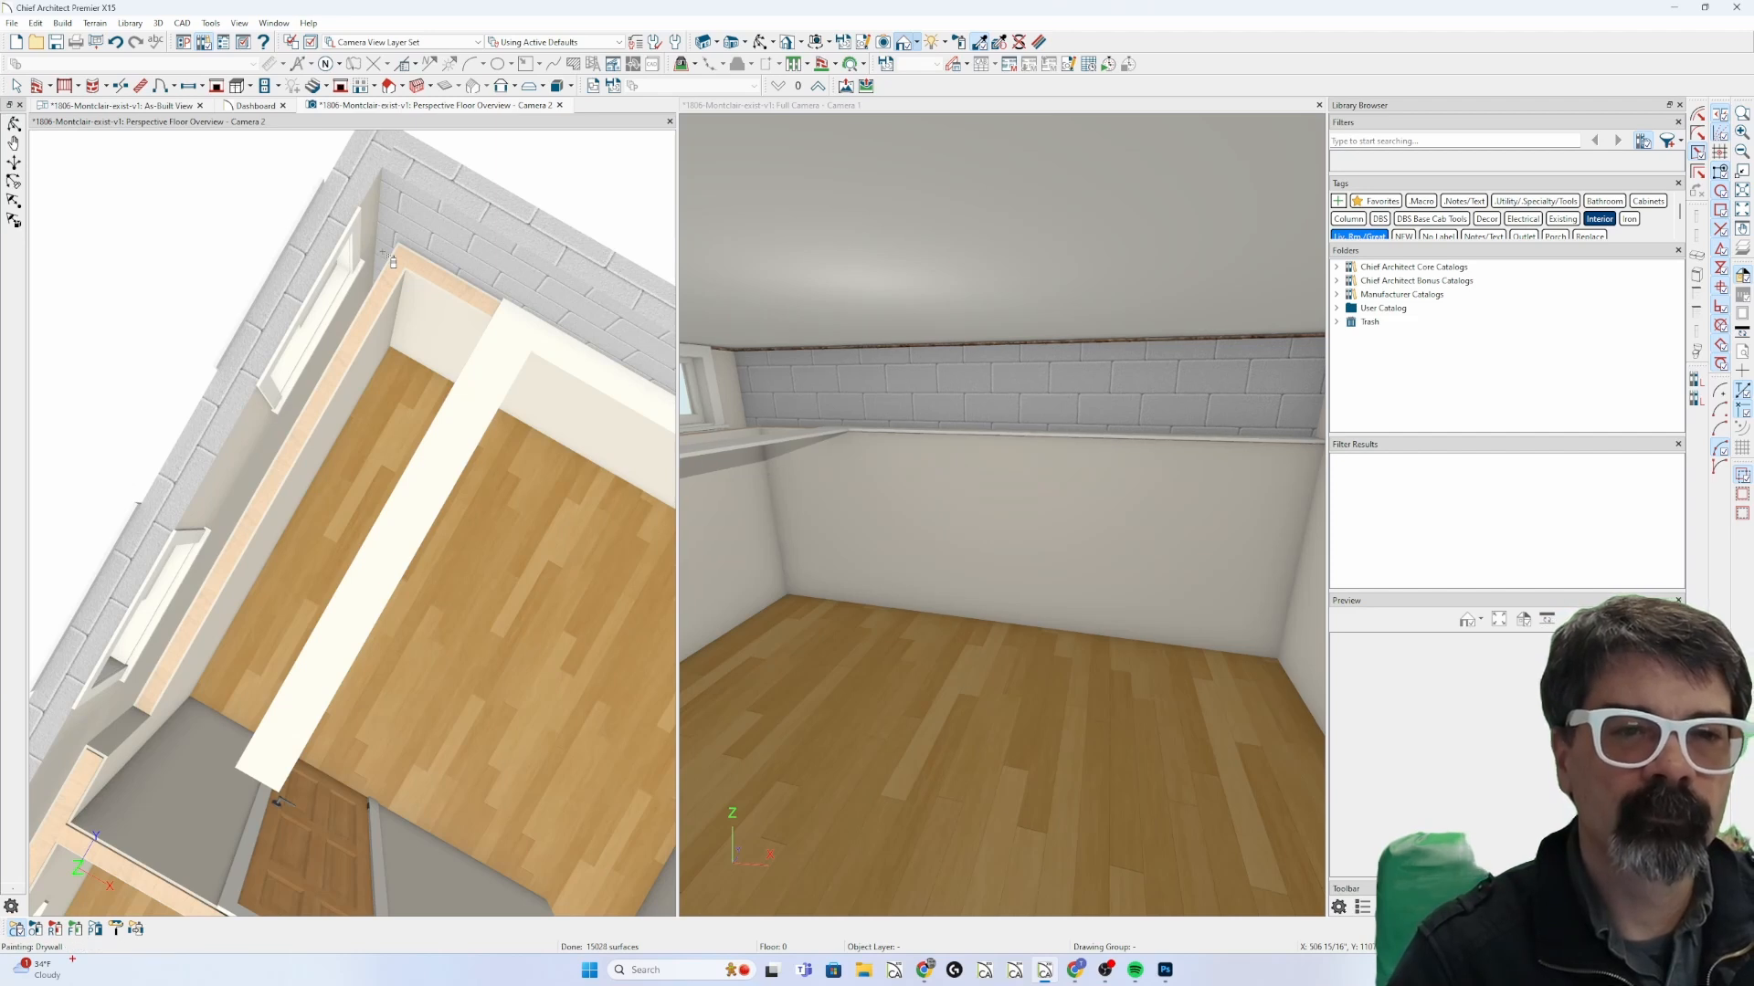
pyautogui.press('Escape')
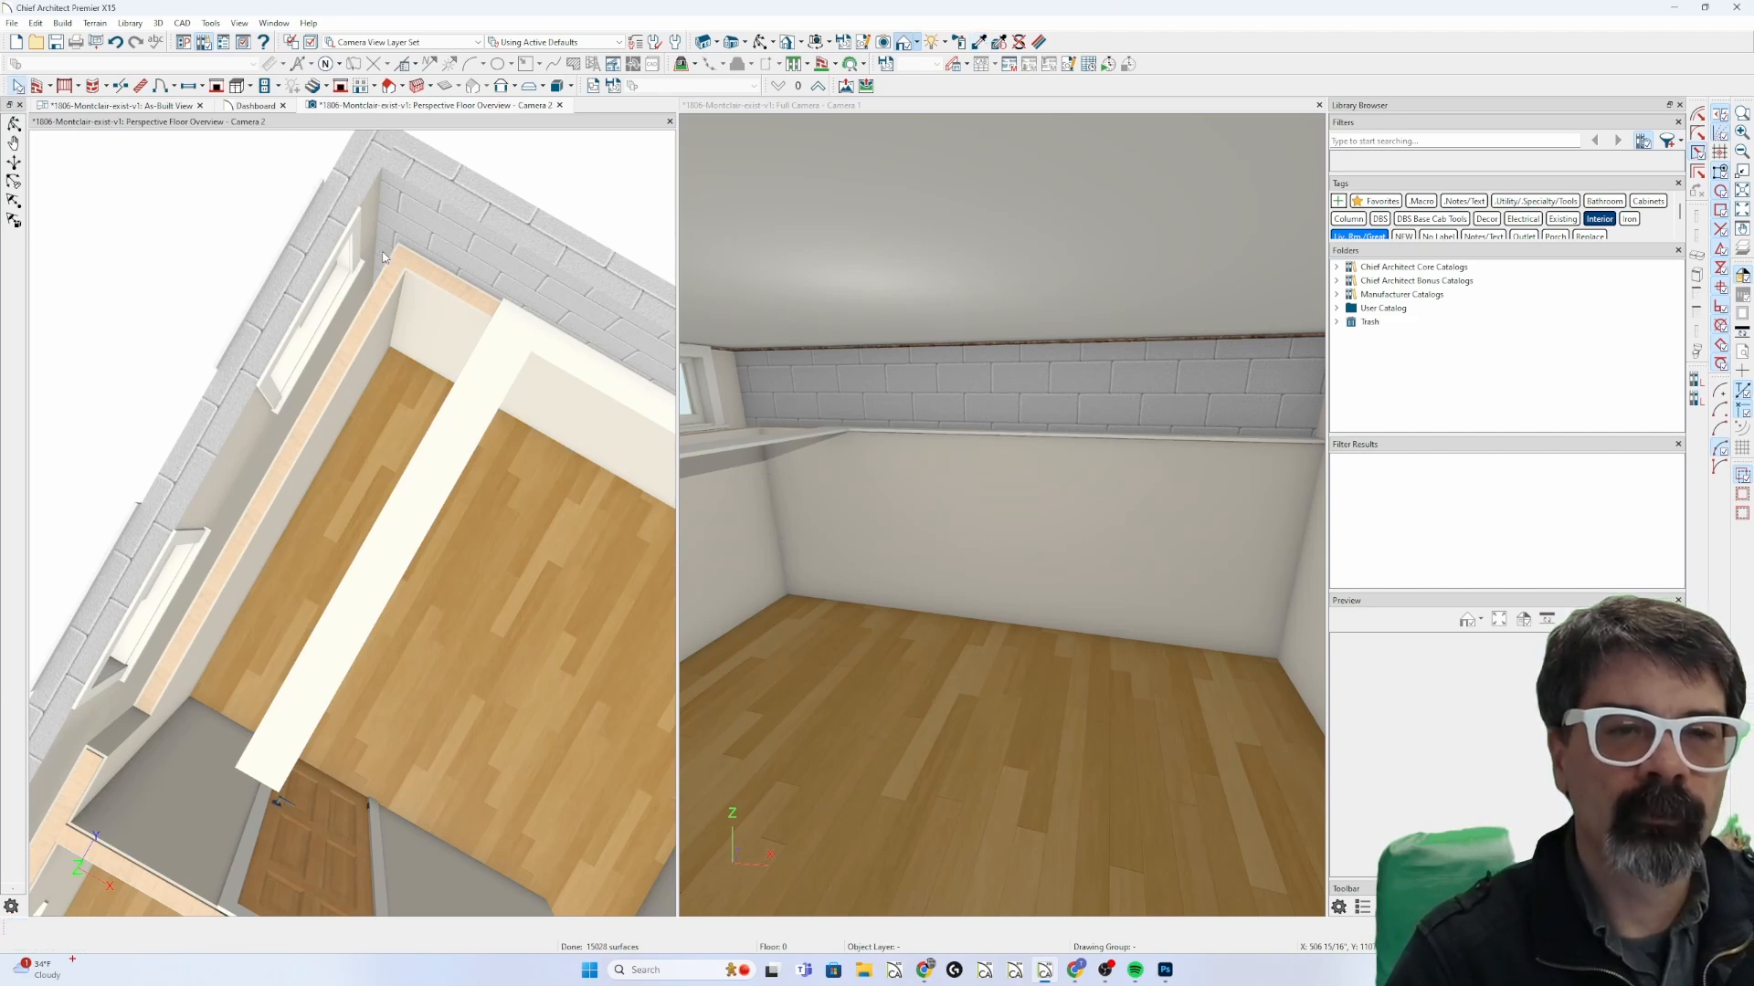
# Set the Walls material of the narrow cavity room behind the railing wall to the plan material Drywall.
pyautogui.click(381, 259)
pyautogui.click(341, 341)
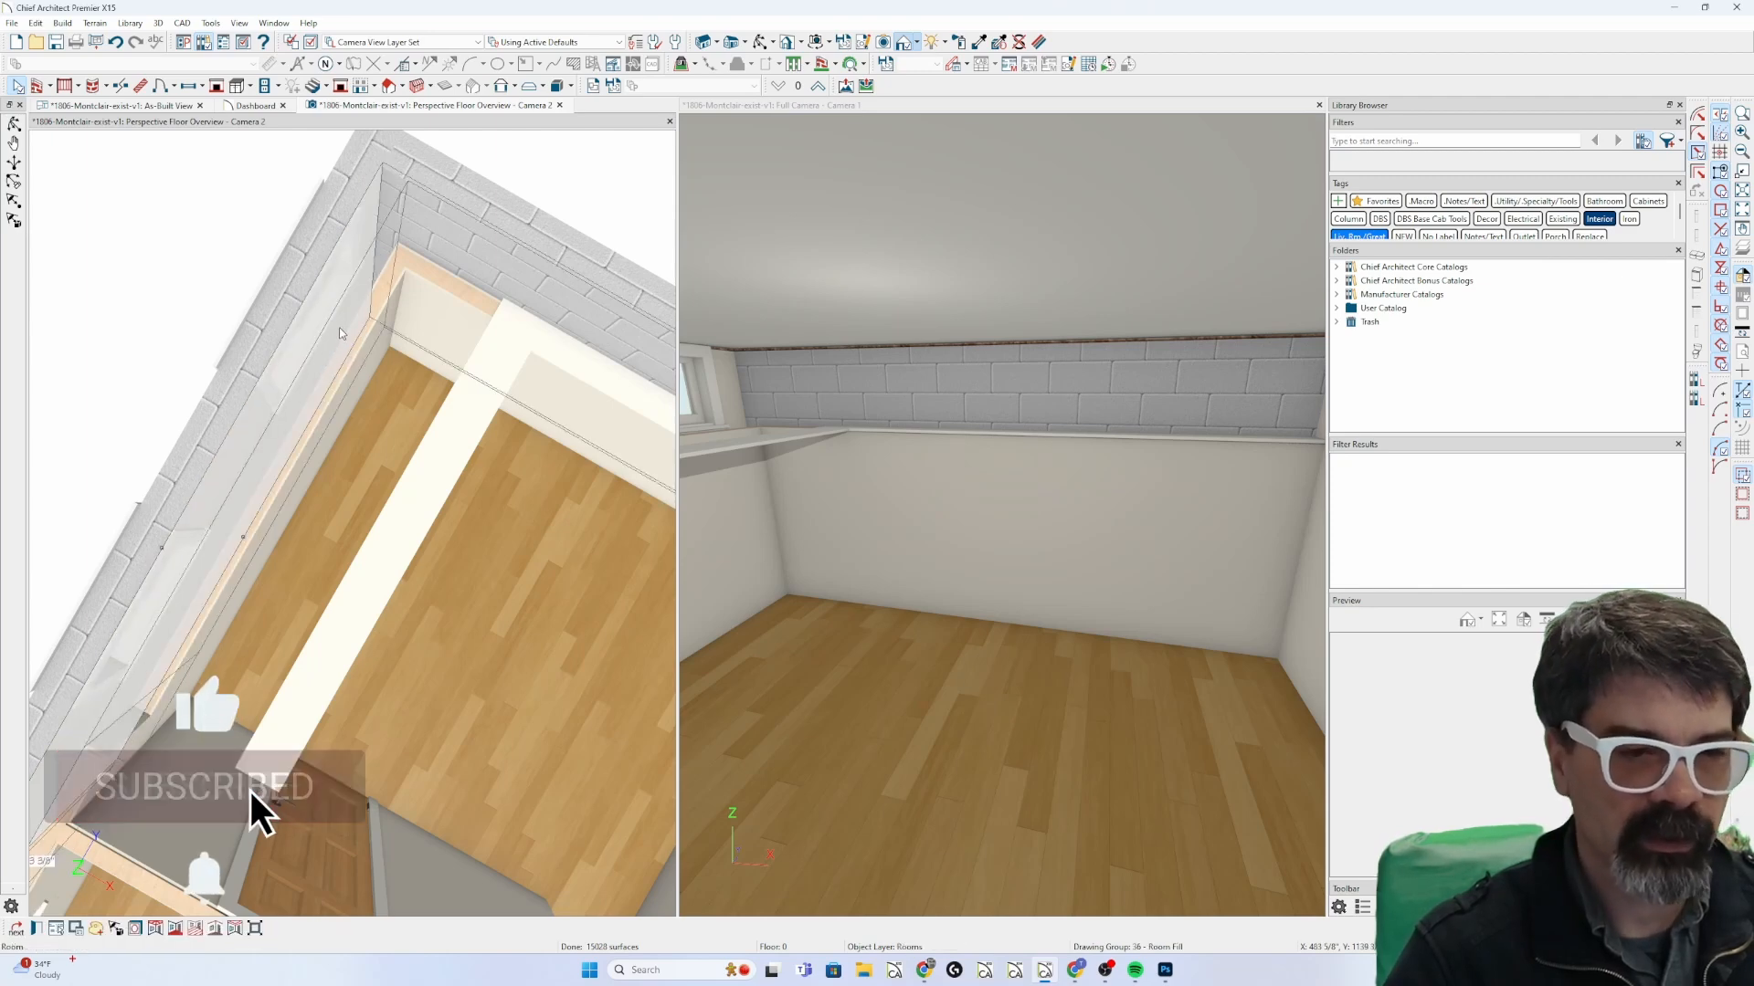
pyautogui.doubleClick(337, 342)
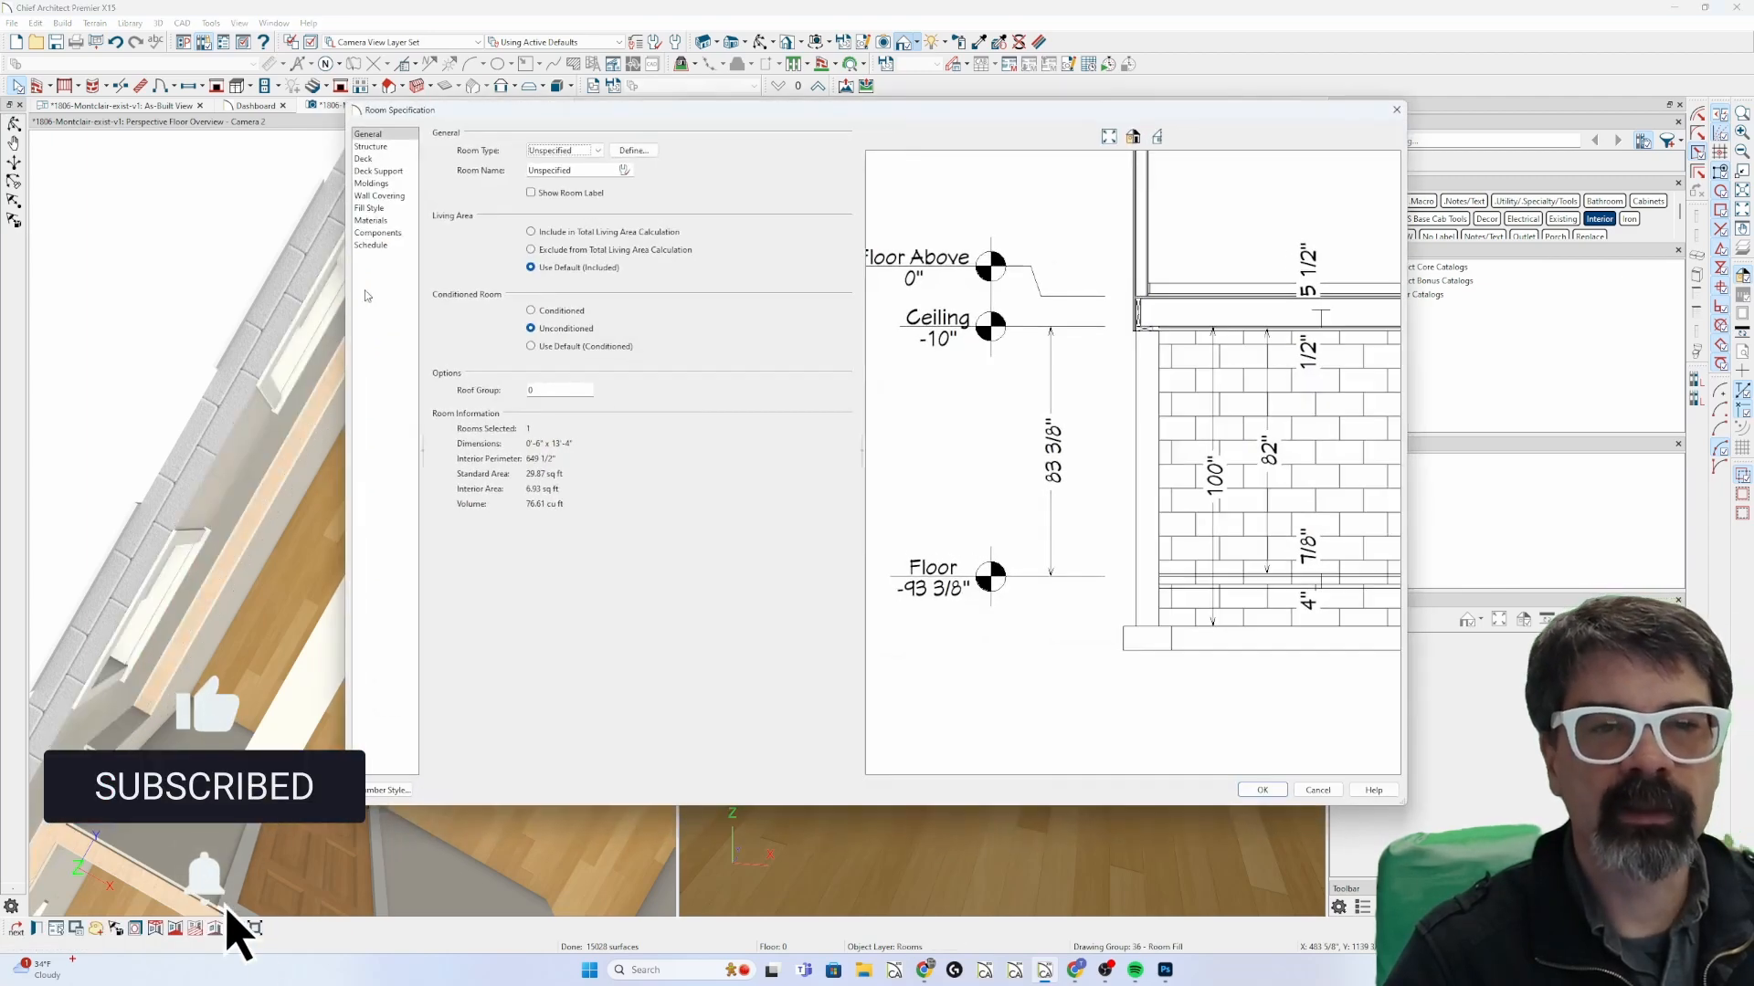
pyautogui.click(371, 220)
pyautogui.click(537, 206)
pyautogui.click(782, 175)
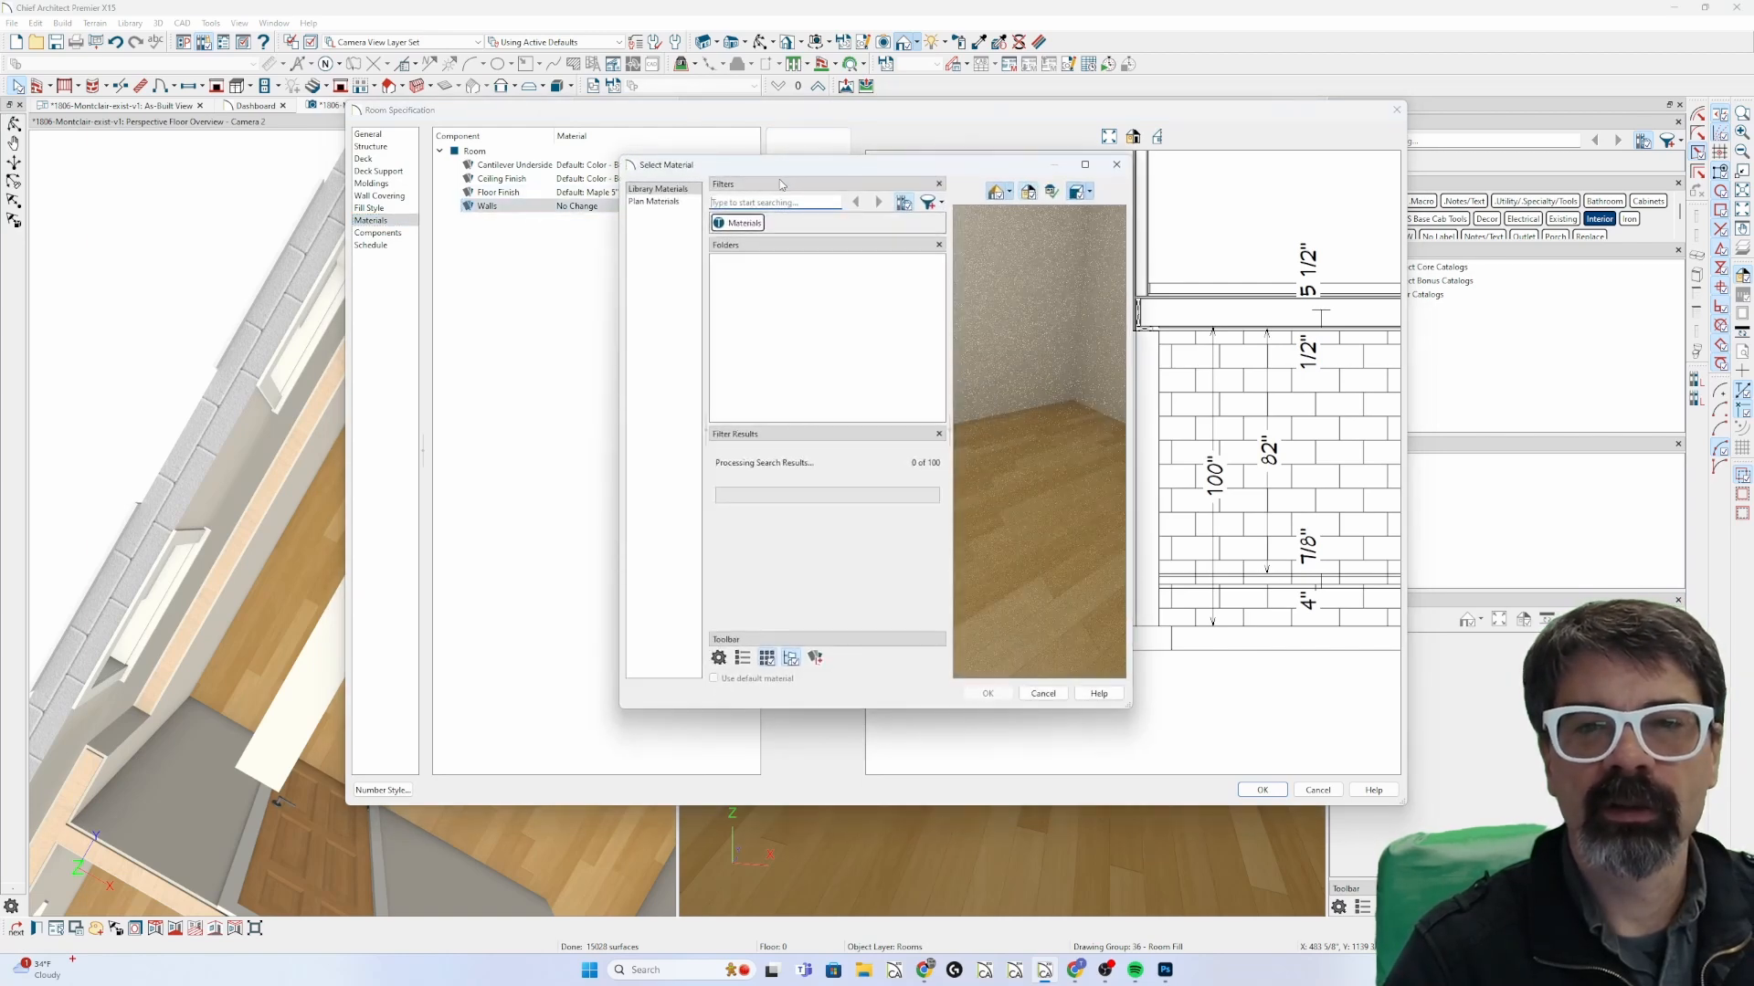
pyautogui.click(654, 202)
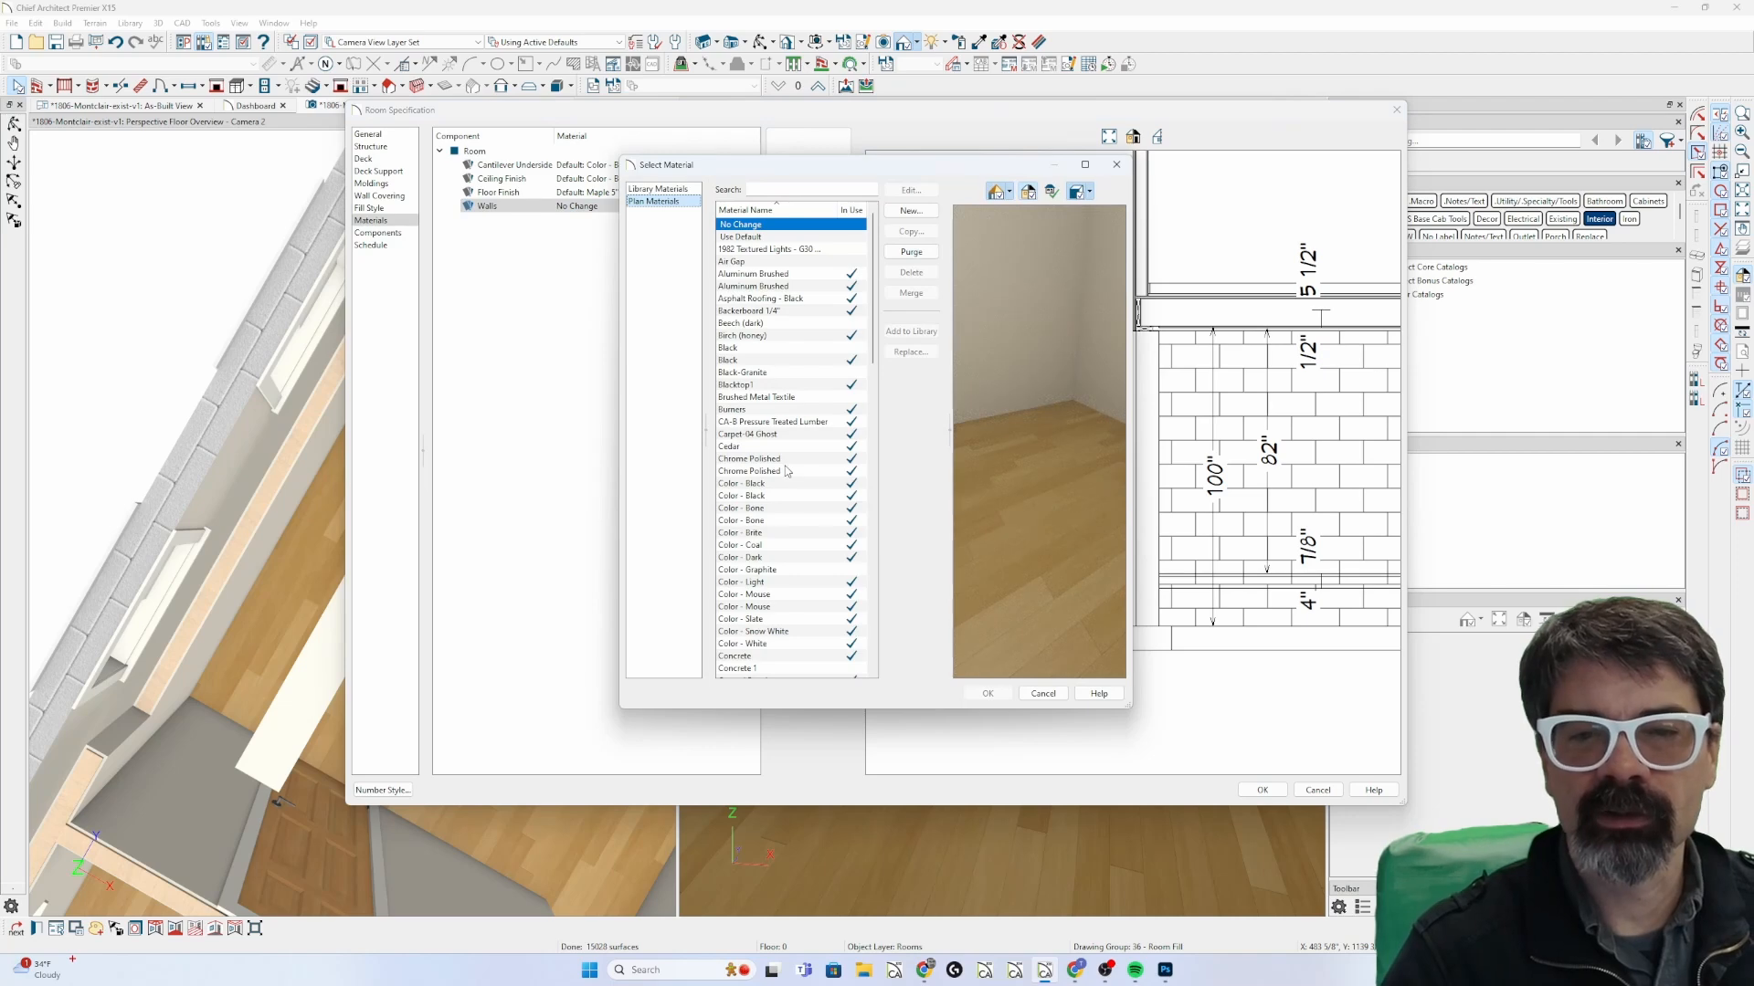
pyautogui.scroll(-5, 786, 471)
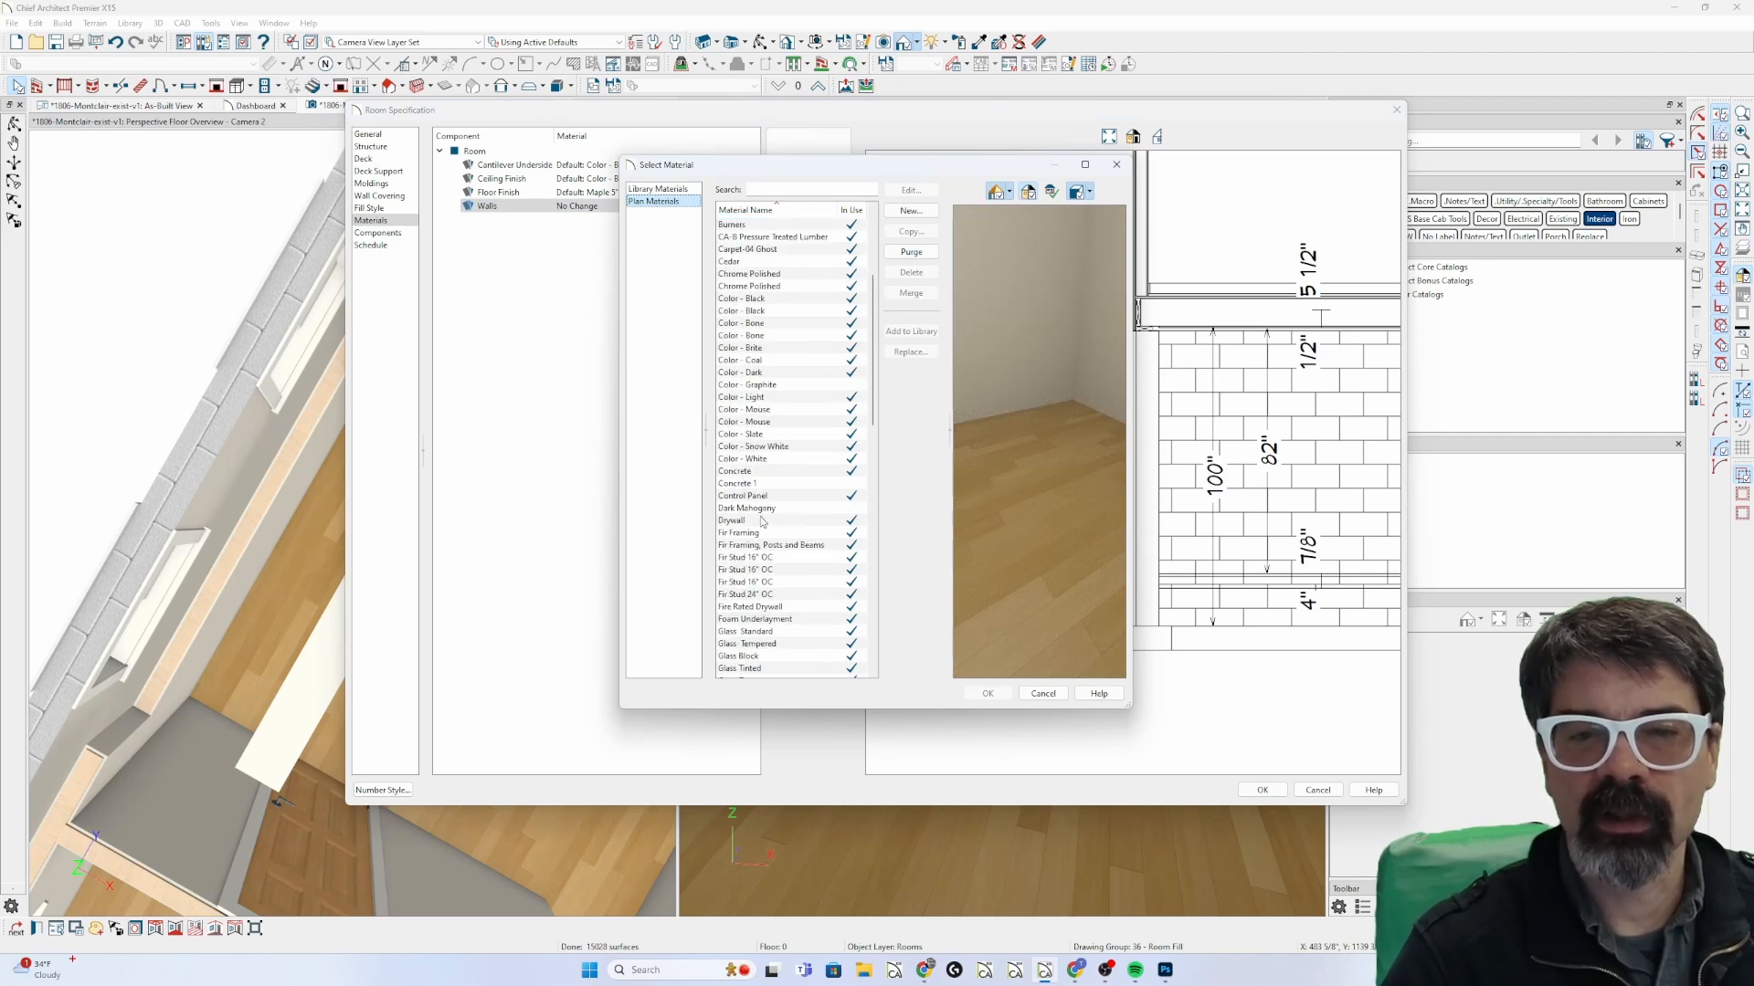
pyautogui.click(761, 521)
pyautogui.click(987, 693)
pyautogui.click(1261, 790)
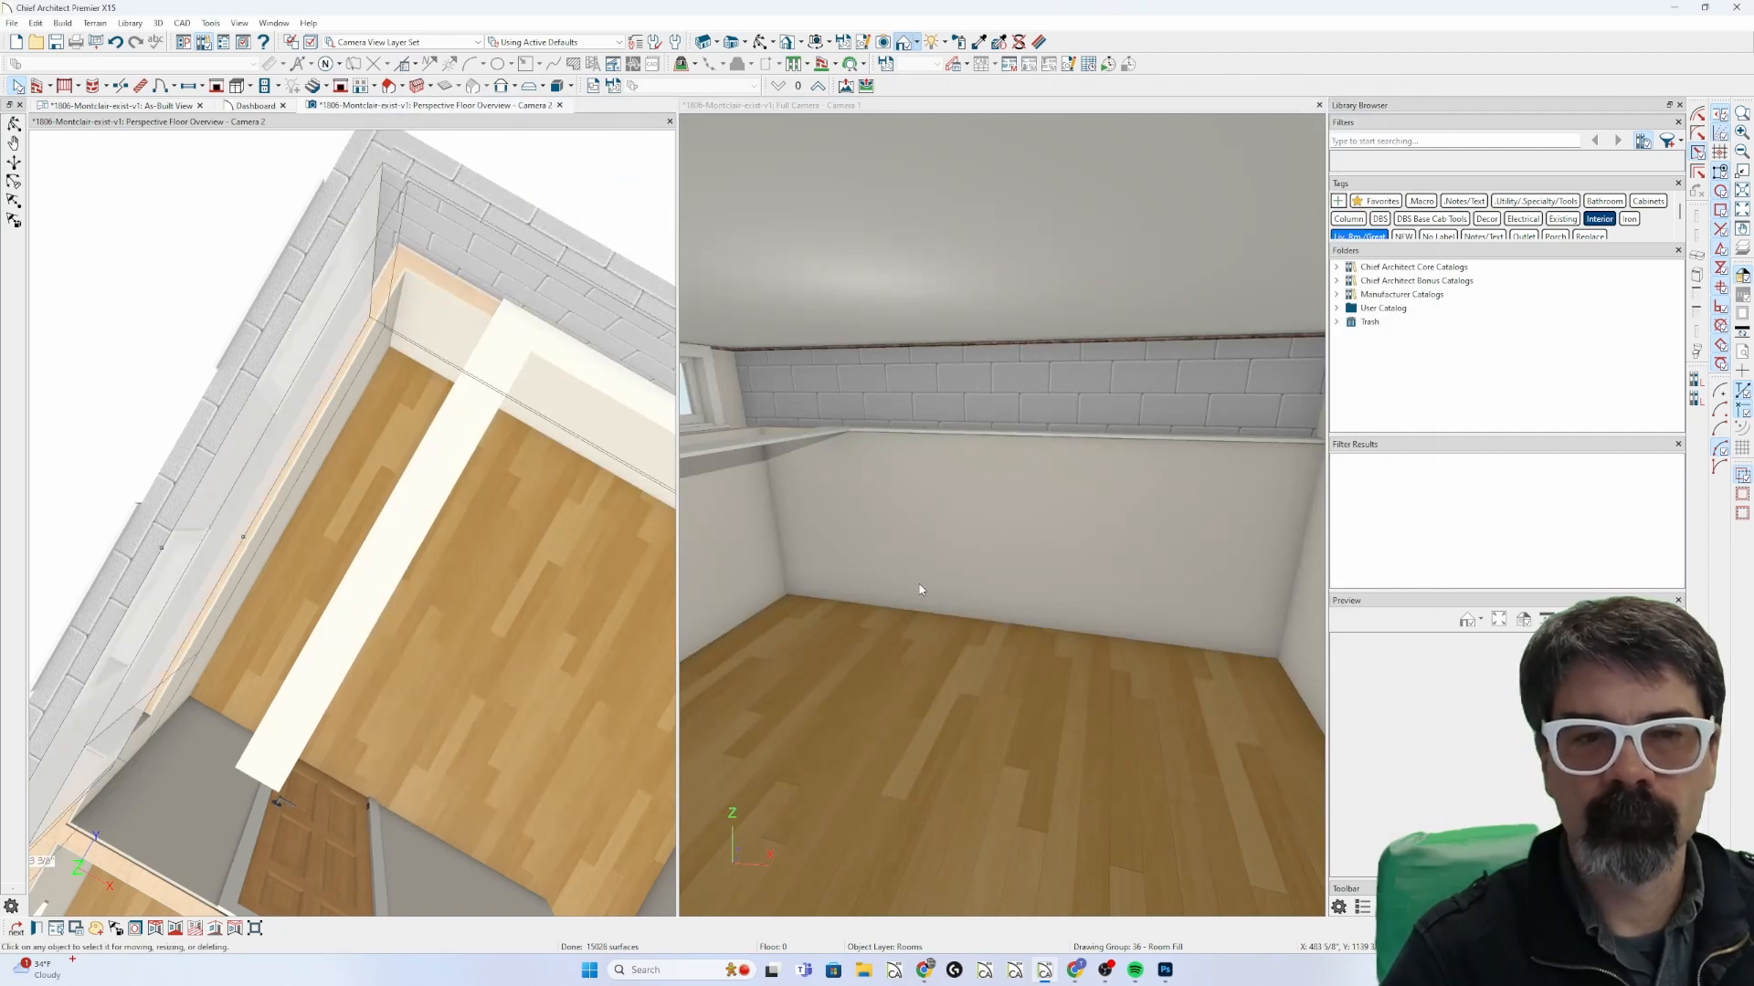
pyautogui.press('Escape')
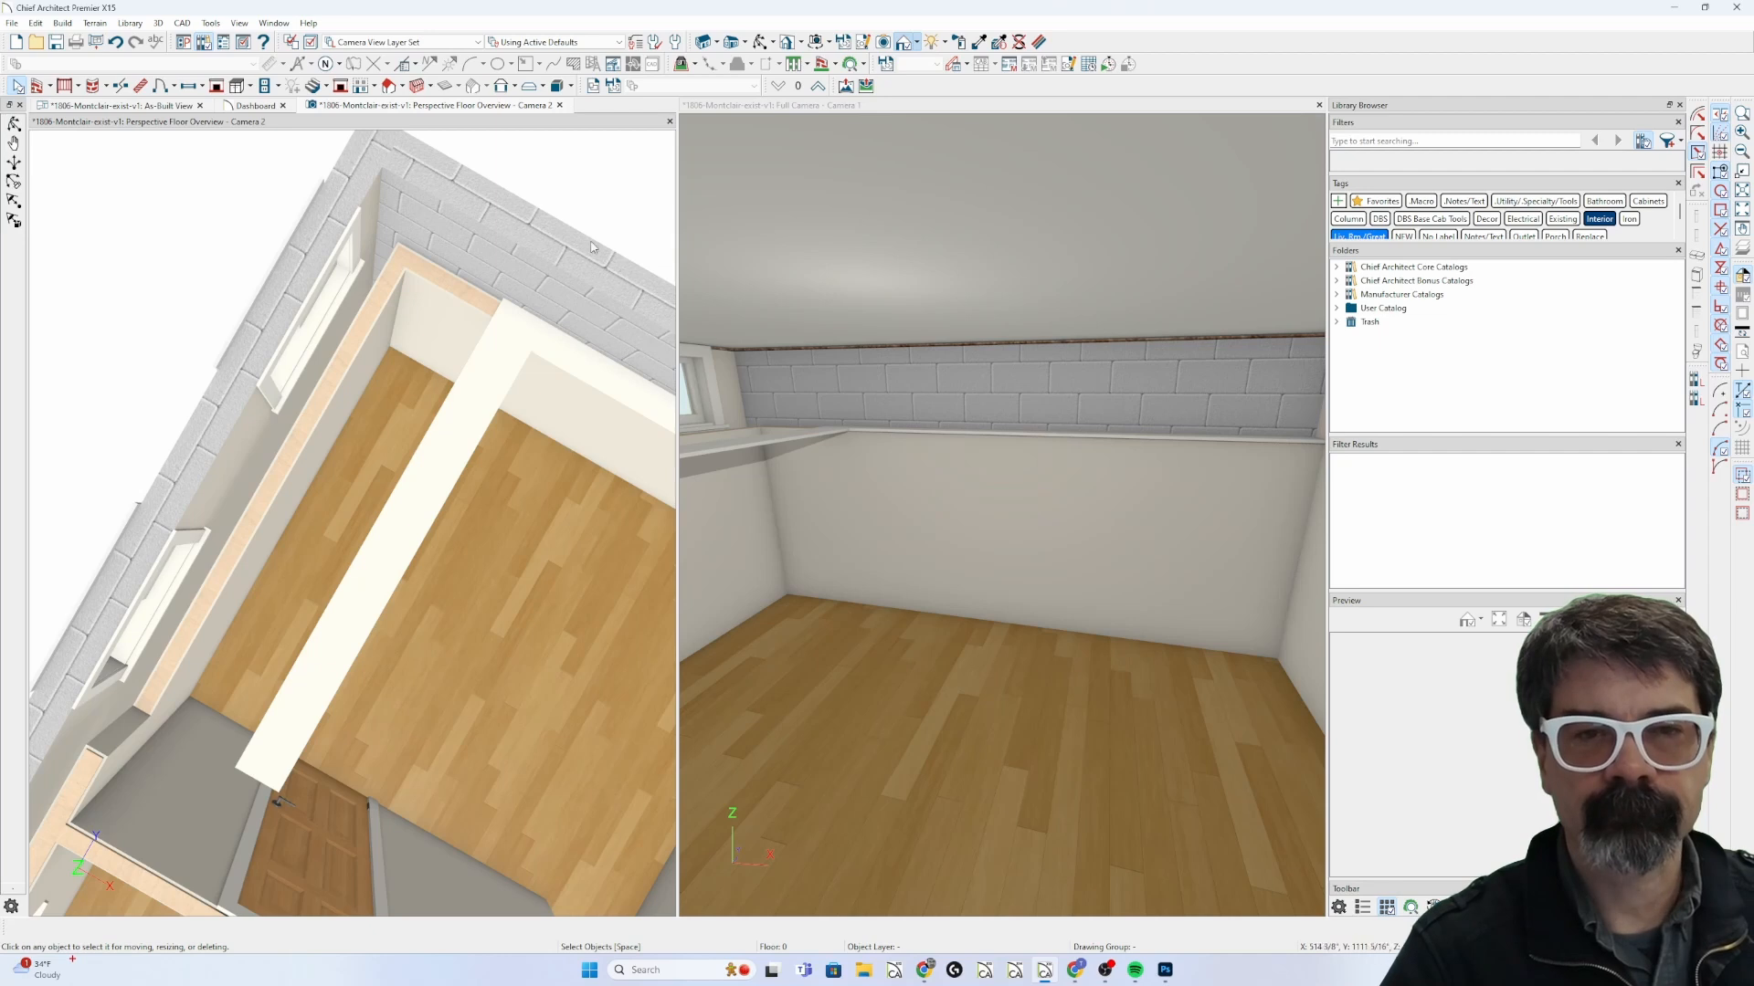
# Close the floor overview and draw a 3D solid about 2'-6" deep along the foundation wall opposite the door in plan.
pyautogui.click(559, 106)
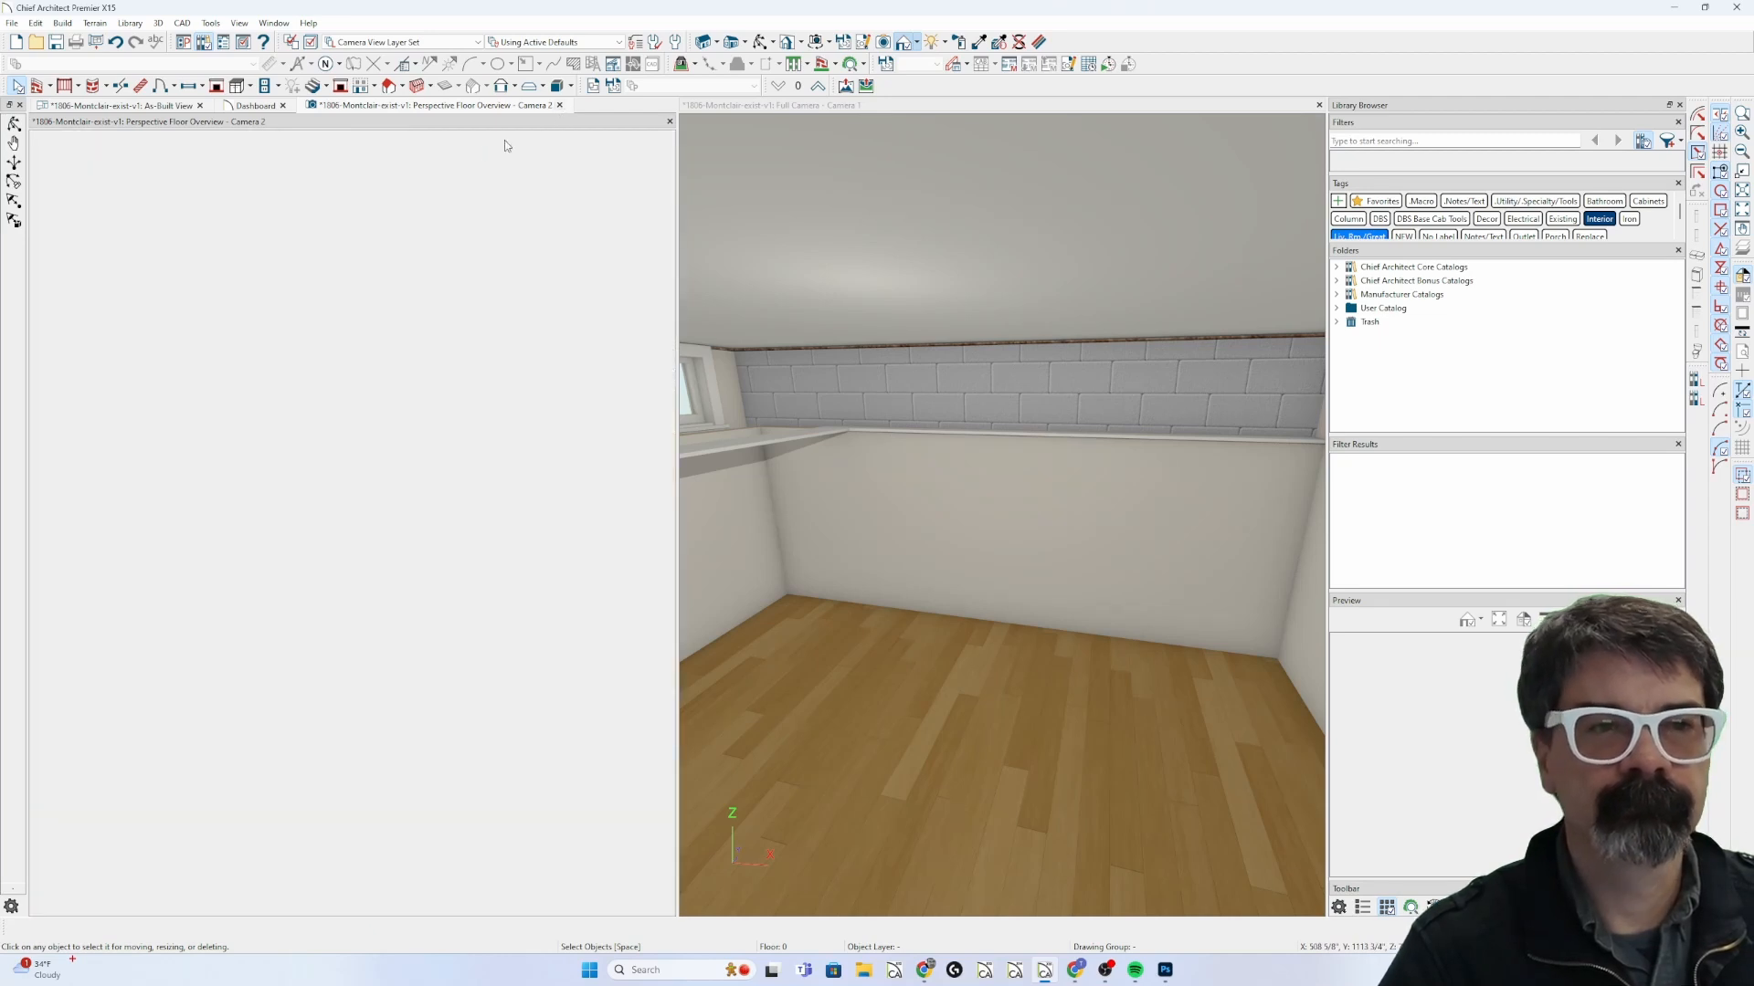
pyautogui.click(135, 110)
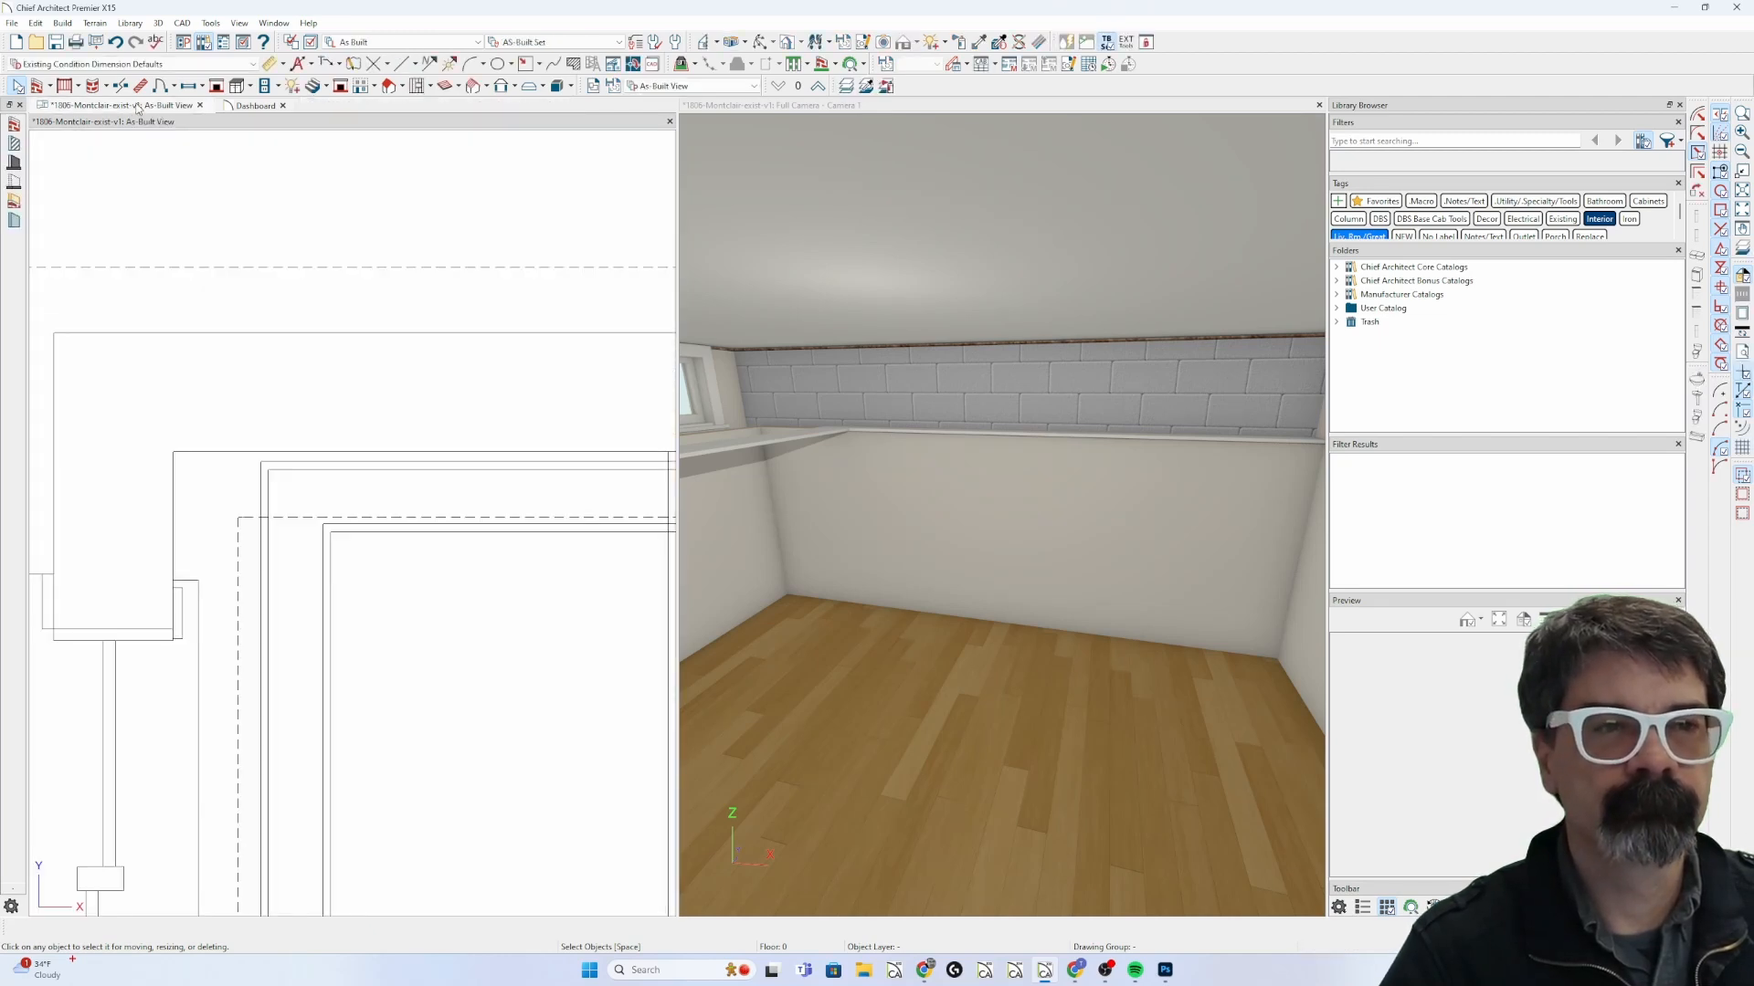
pyautogui.click(558, 86)
pyautogui.scroll(-3, 86, 449)
pyautogui.scroll(-4, 86, 448)
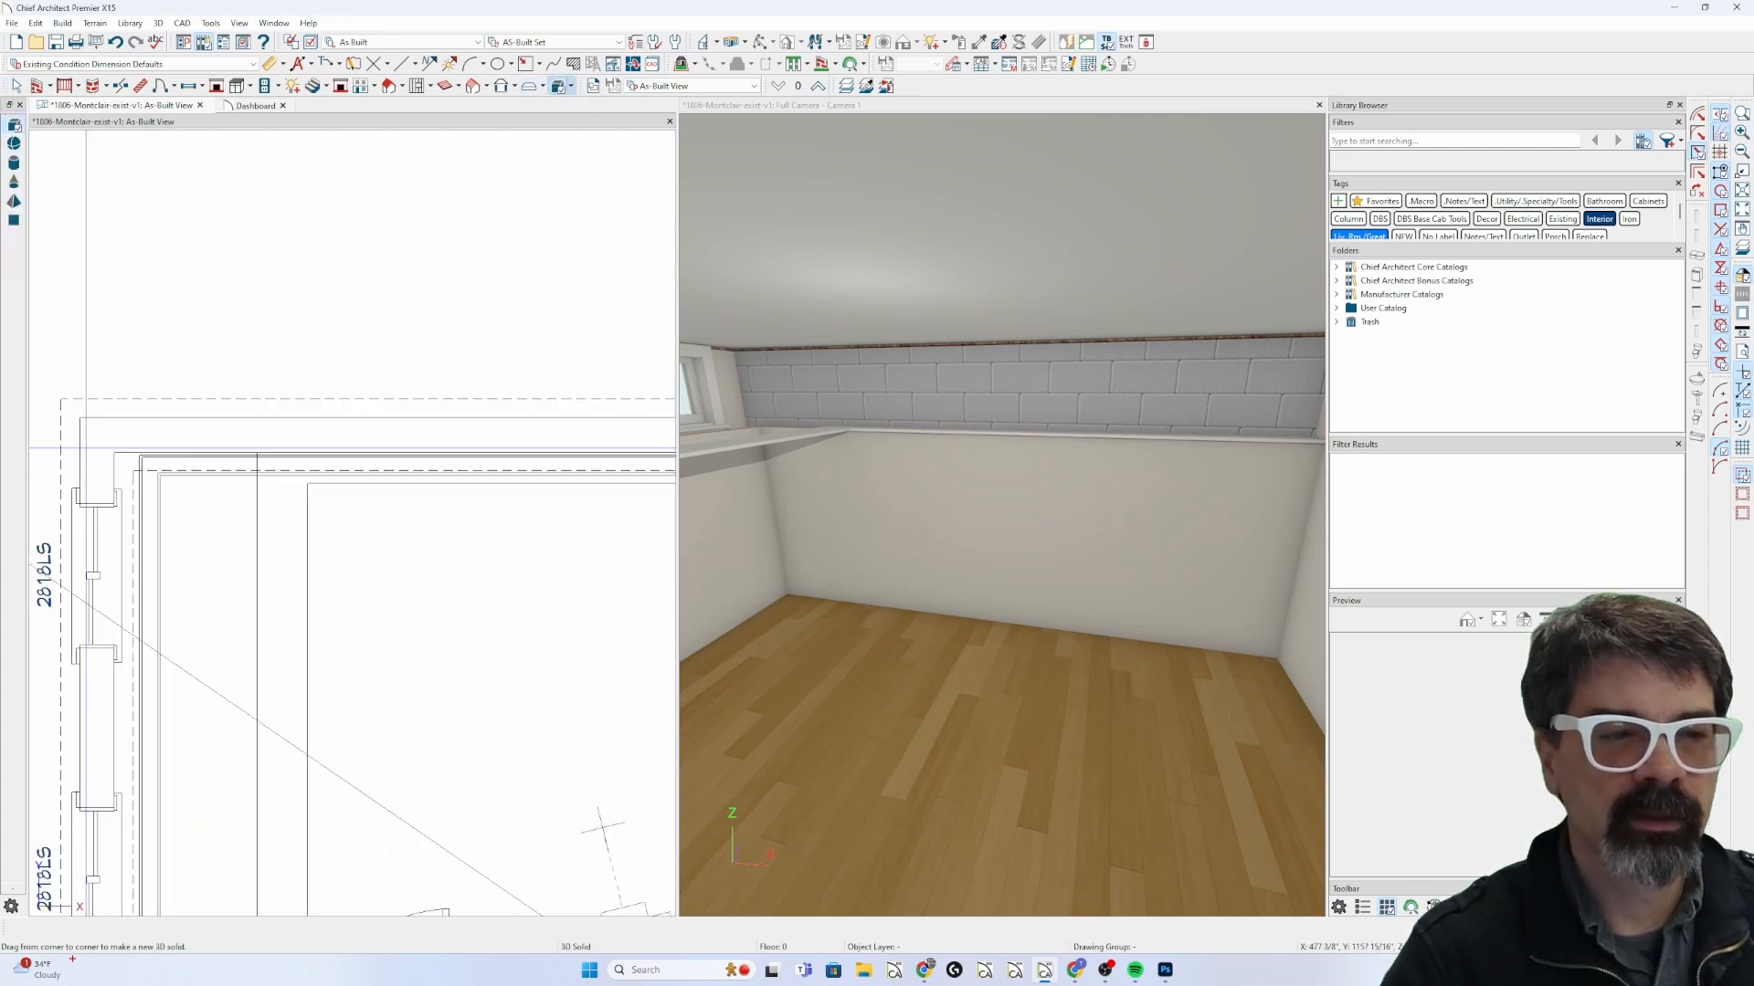
pyautogui.scroll(3, 96, 450)
pyautogui.moveTo(105, 450); pyautogui.dragTo(639, 546)
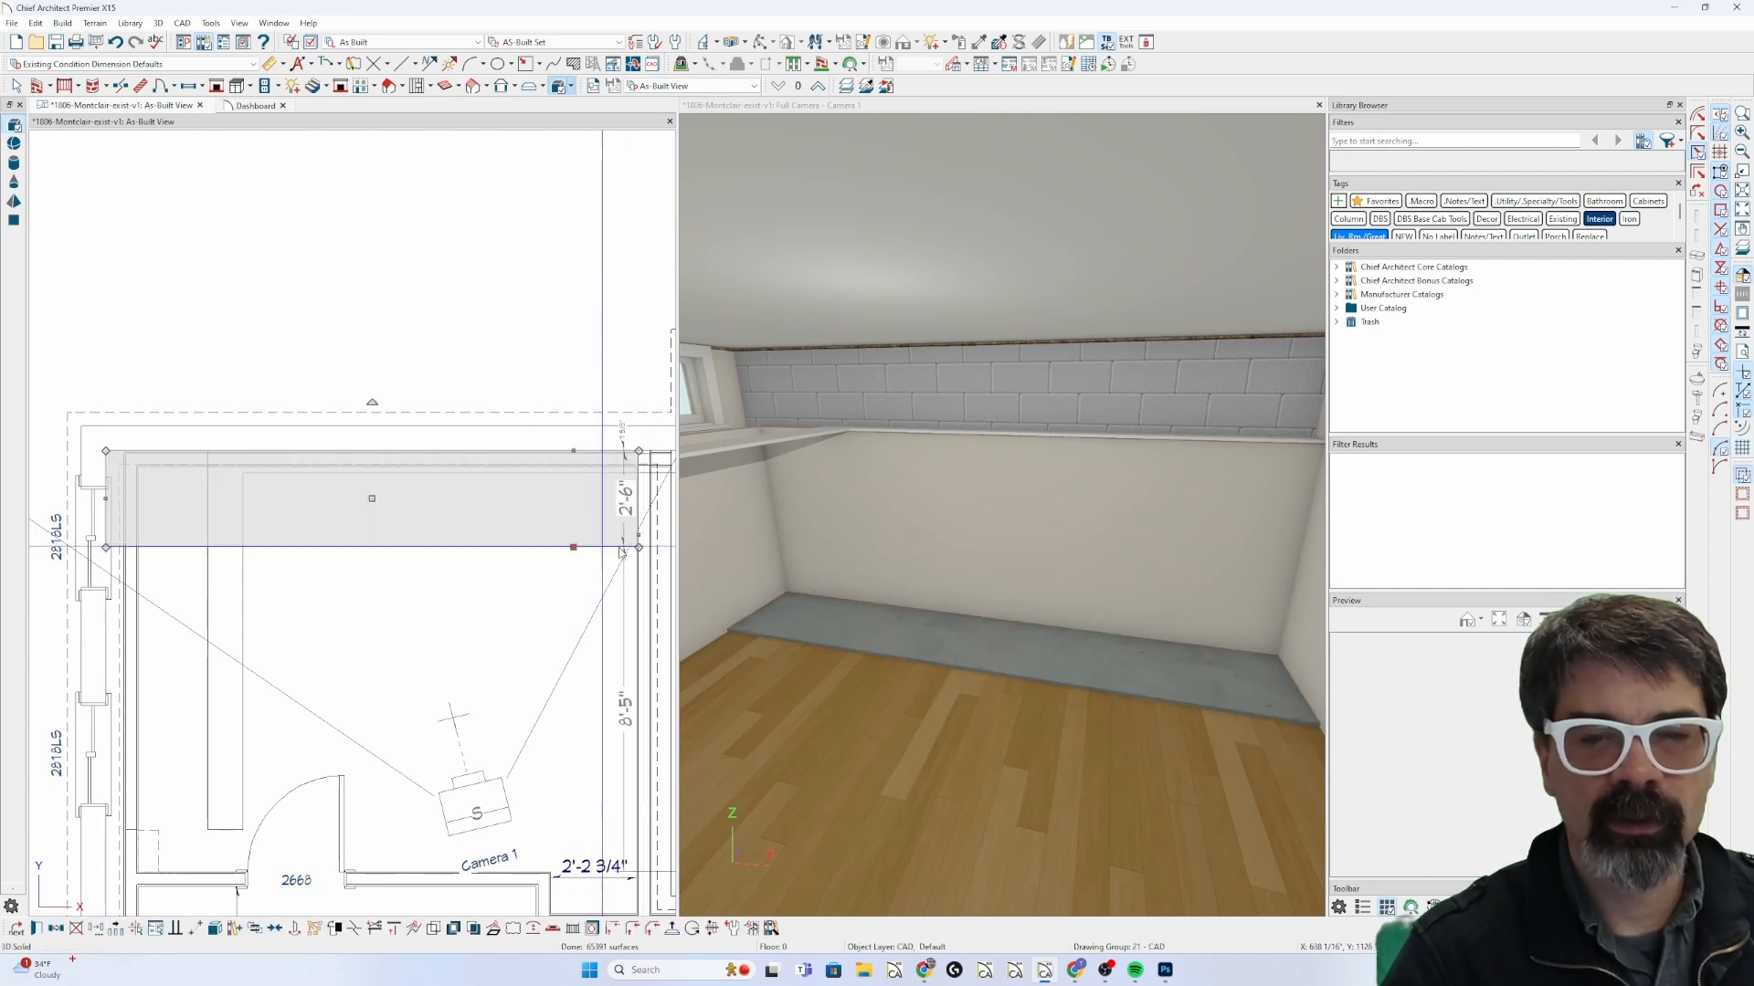
# Reduce the new 3D solid's depth to 5/8" so it becomes a thin strip against the foundation wall.
pyautogui.scroll(2, 616, 543)
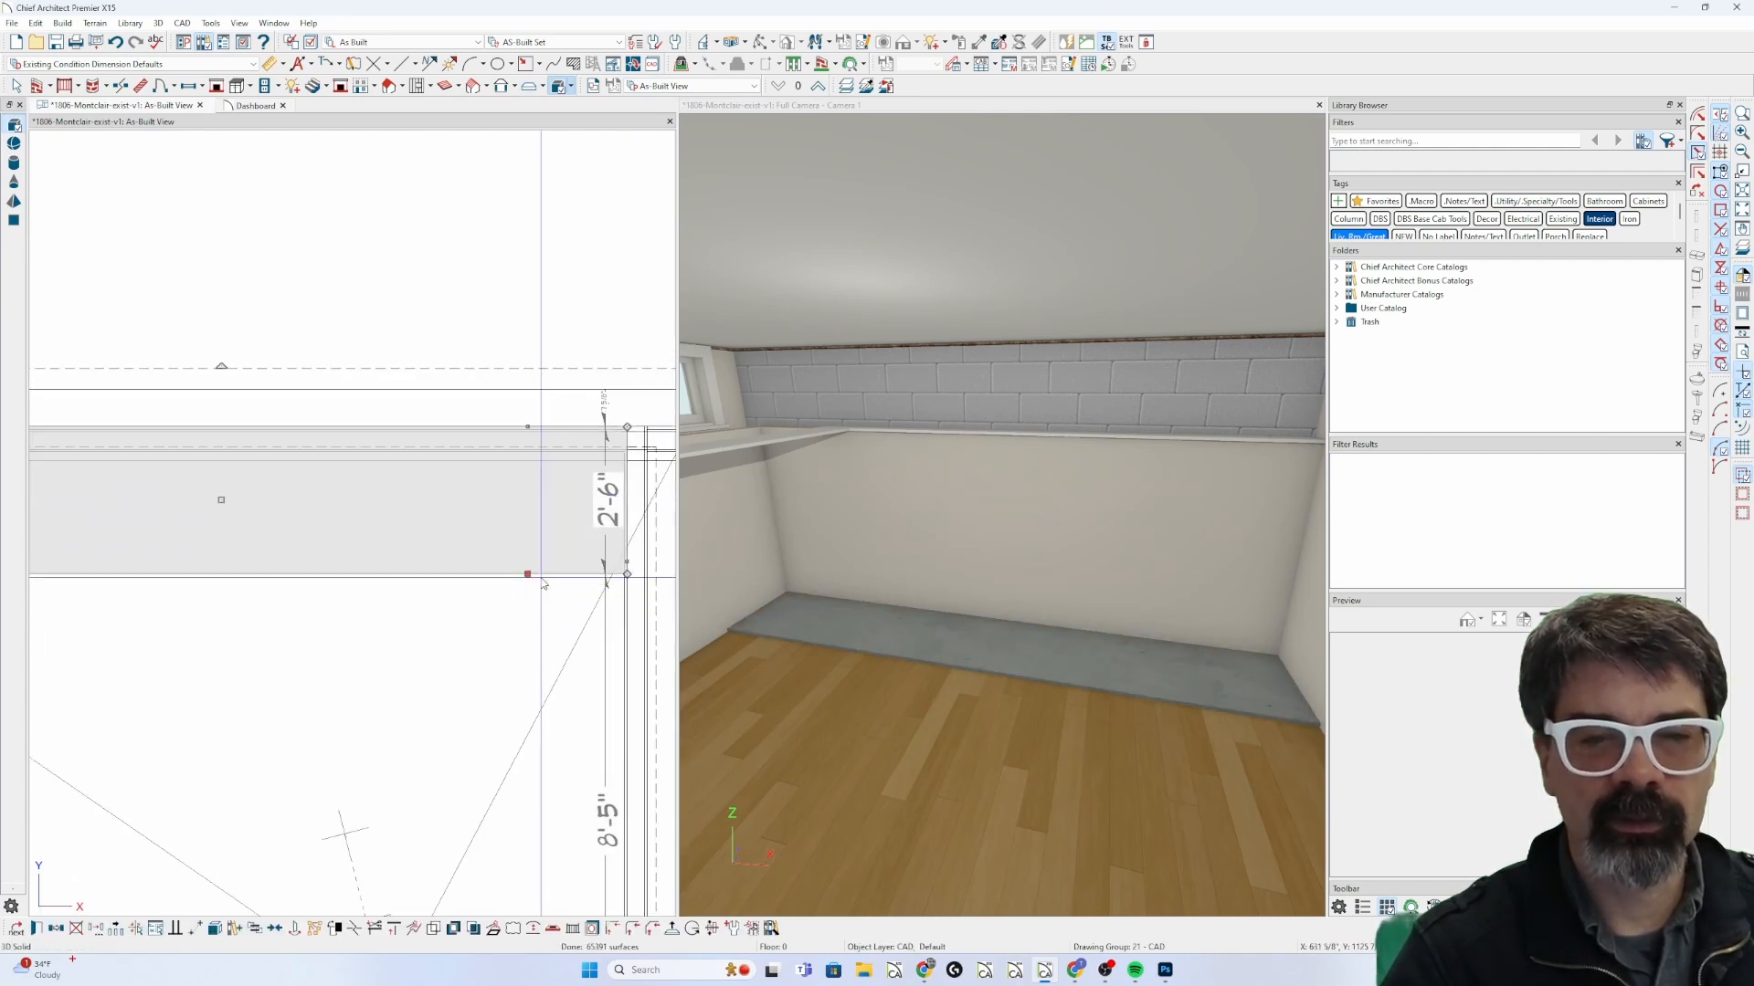
pyautogui.scroll(3, 563, 574)
pyautogui.moveTo(518, 573); pyautogui.dragTo(560, 326)
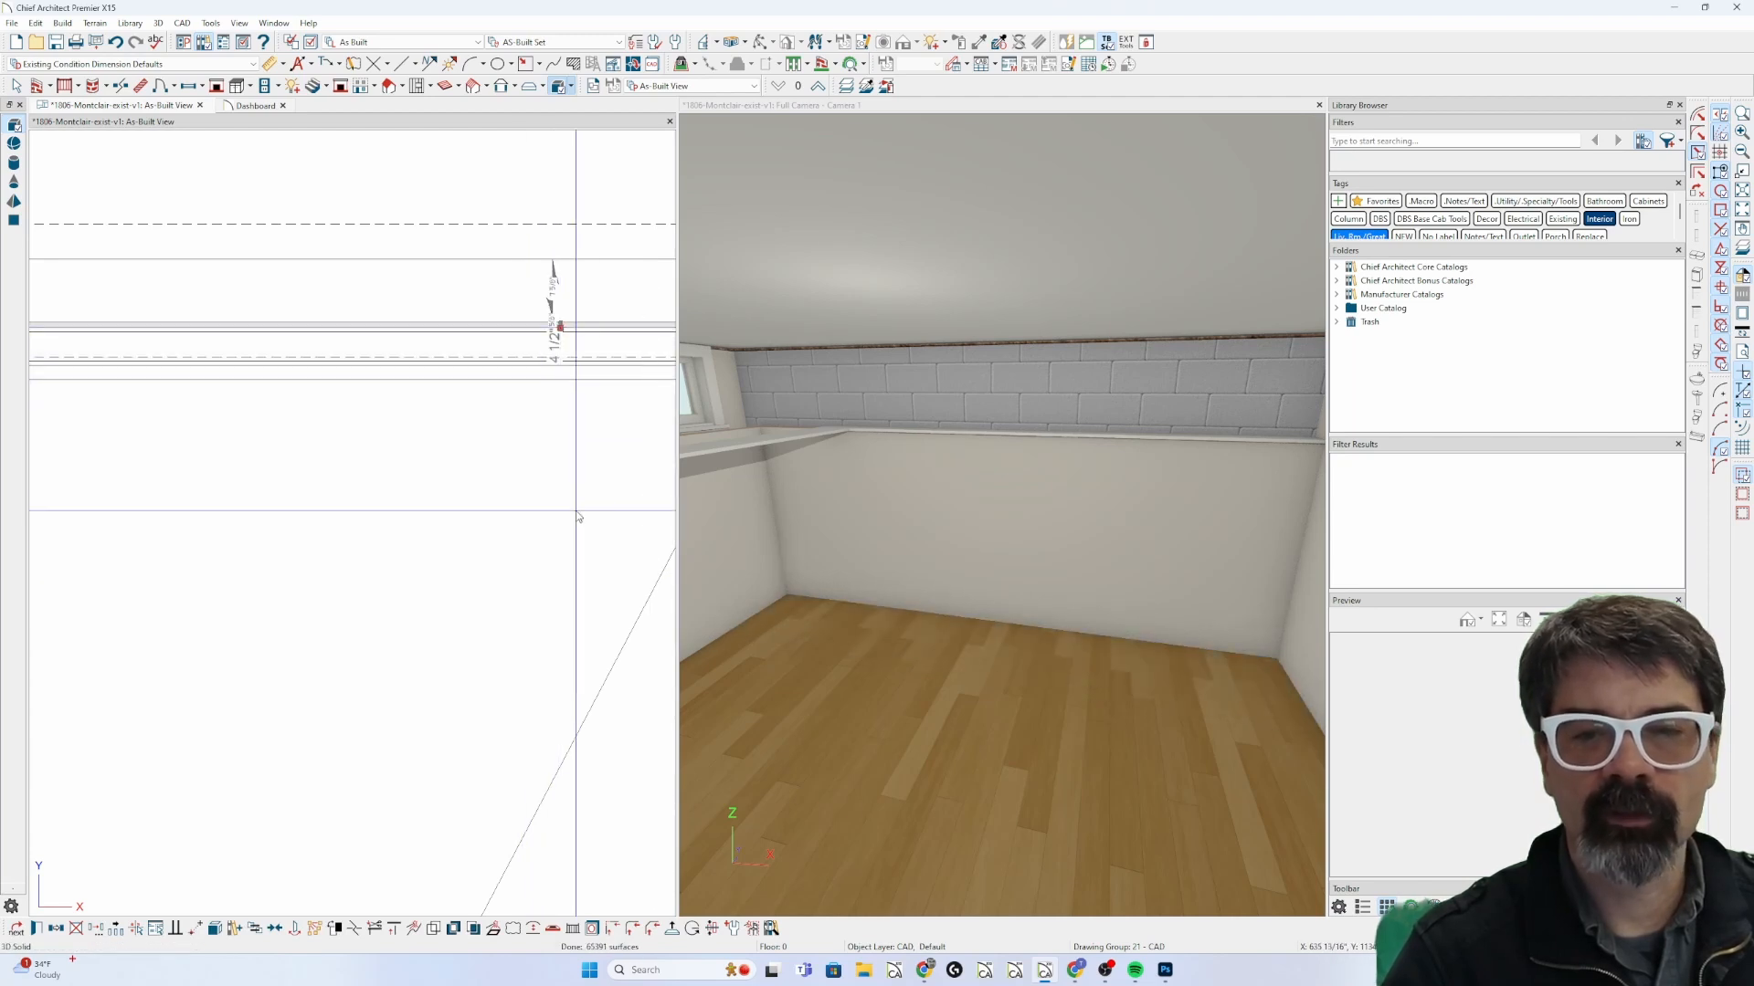
# Reference the solid's elevation From Floor, with its bottom at 4'-11" and its height at 24".
pyautogui.doubleClick(559, 327)
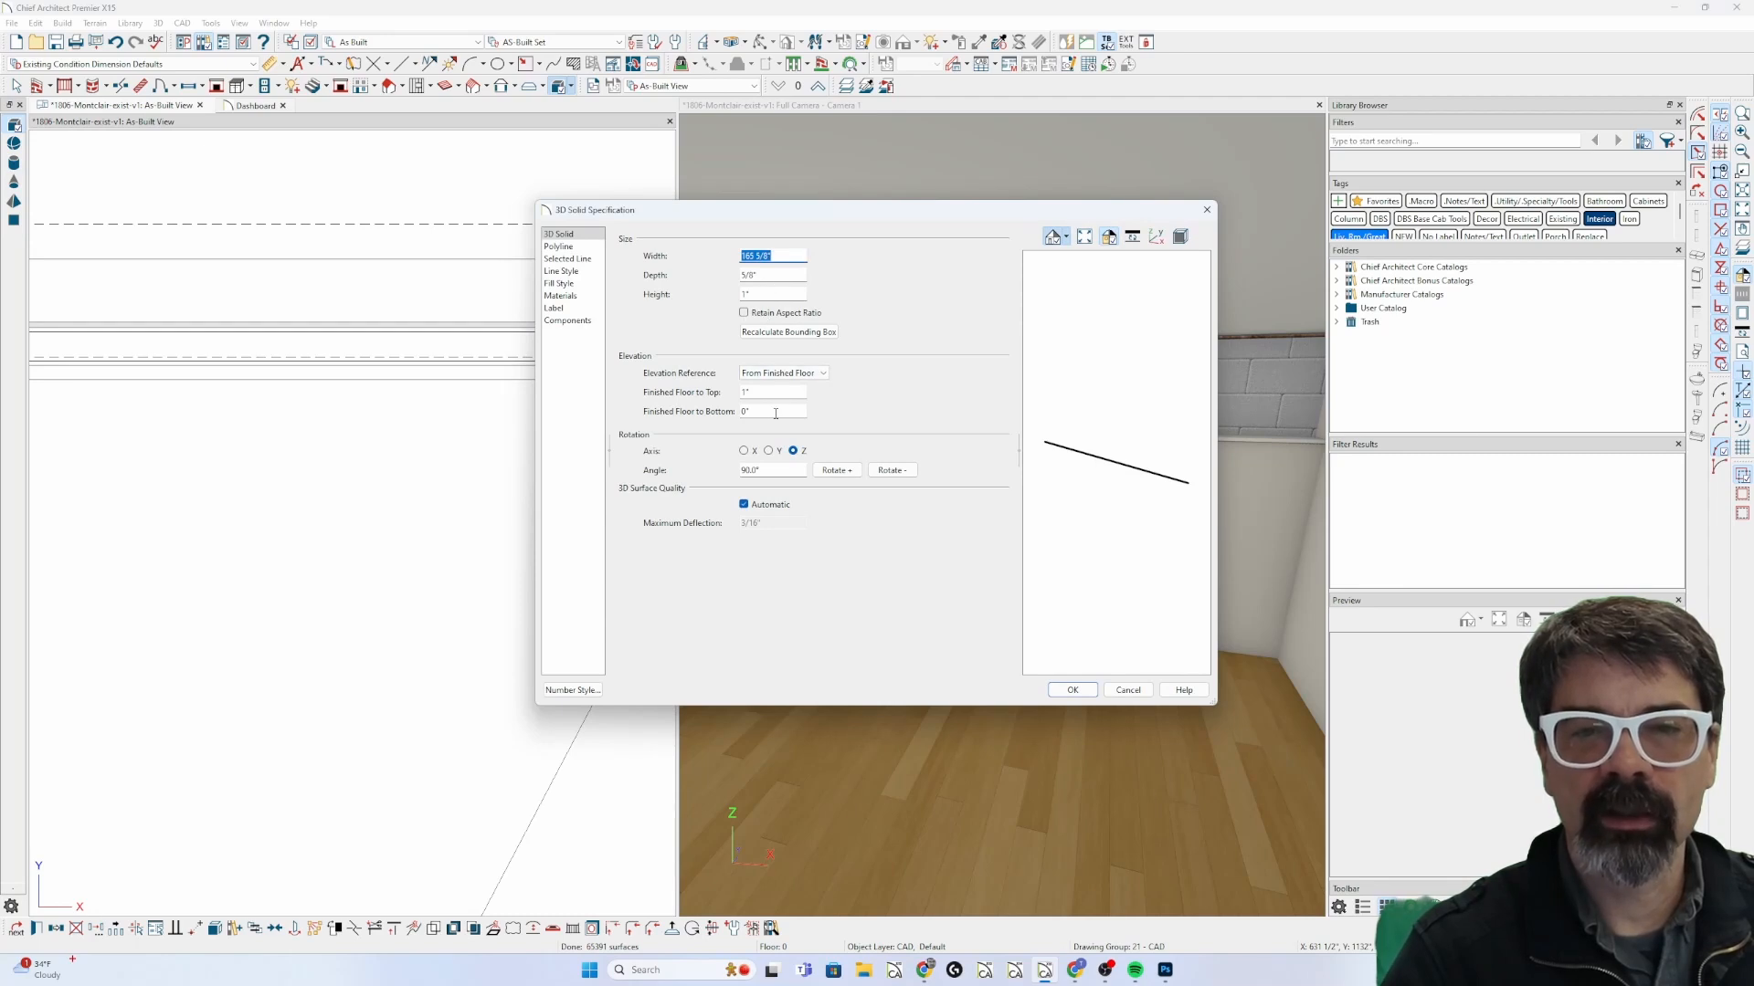
pyautogui.click(784, 372)
pyautogui.click(763, 395)
pyautogui.doubleClick(745, 412)
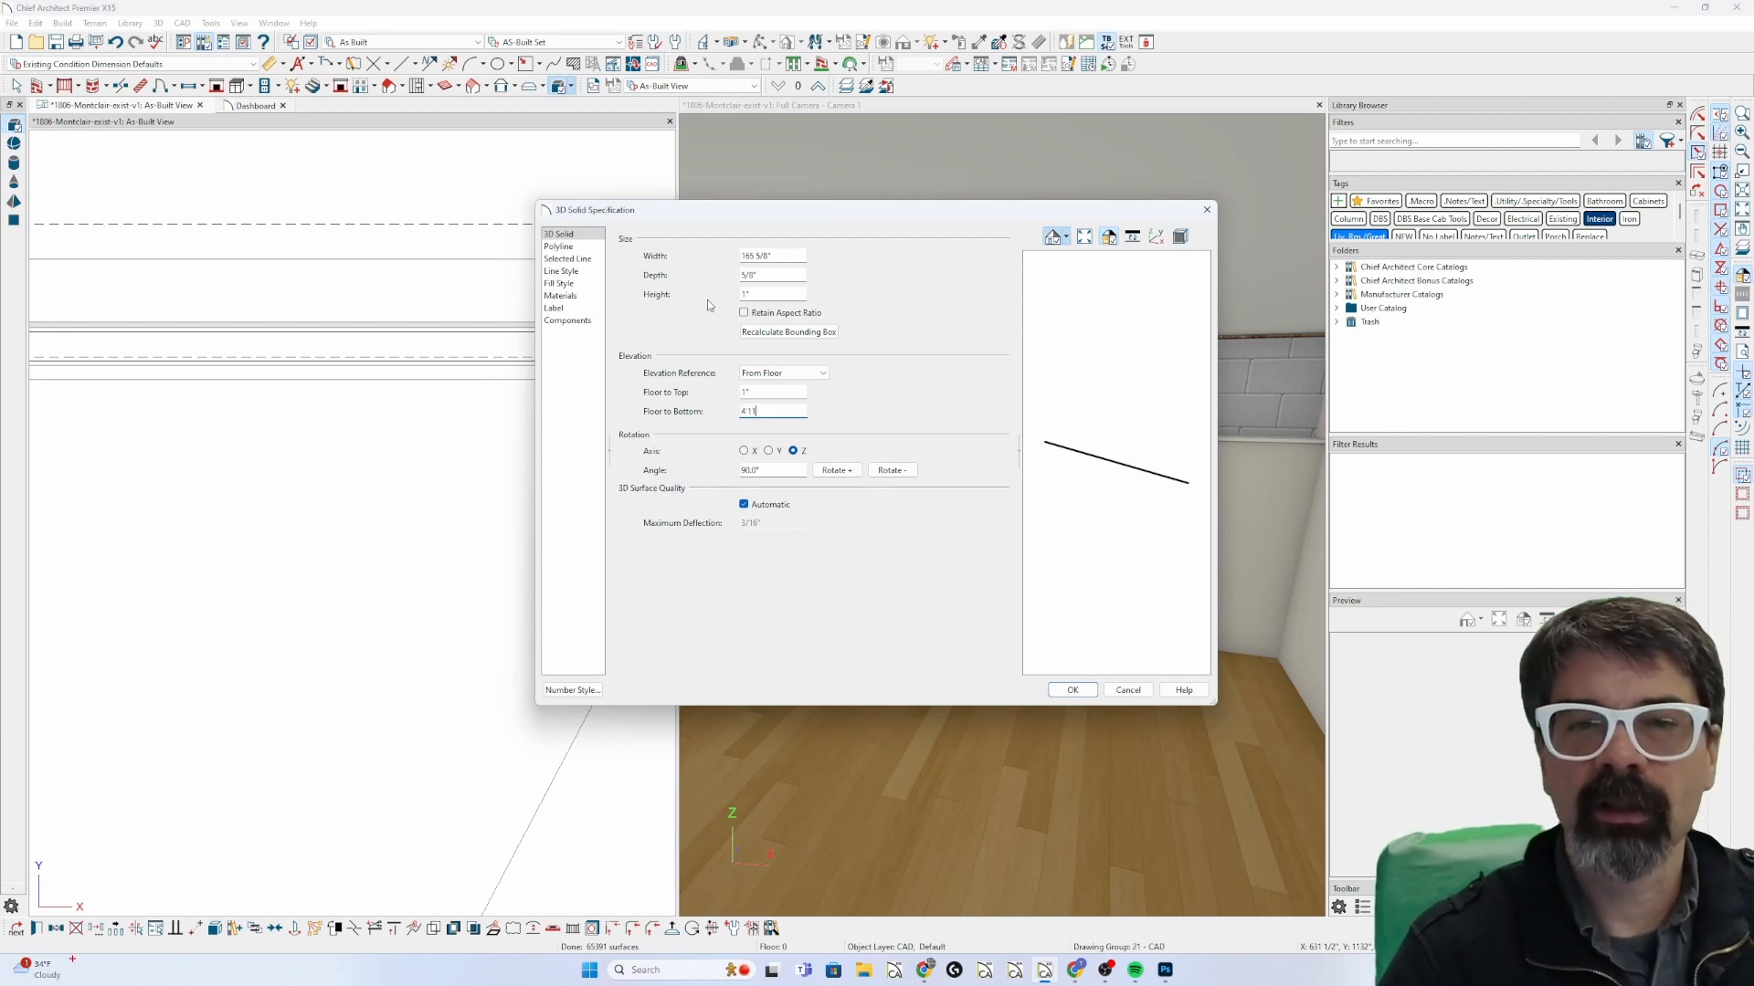
pyautogui.write('24')
pyautogui.press('Tab')
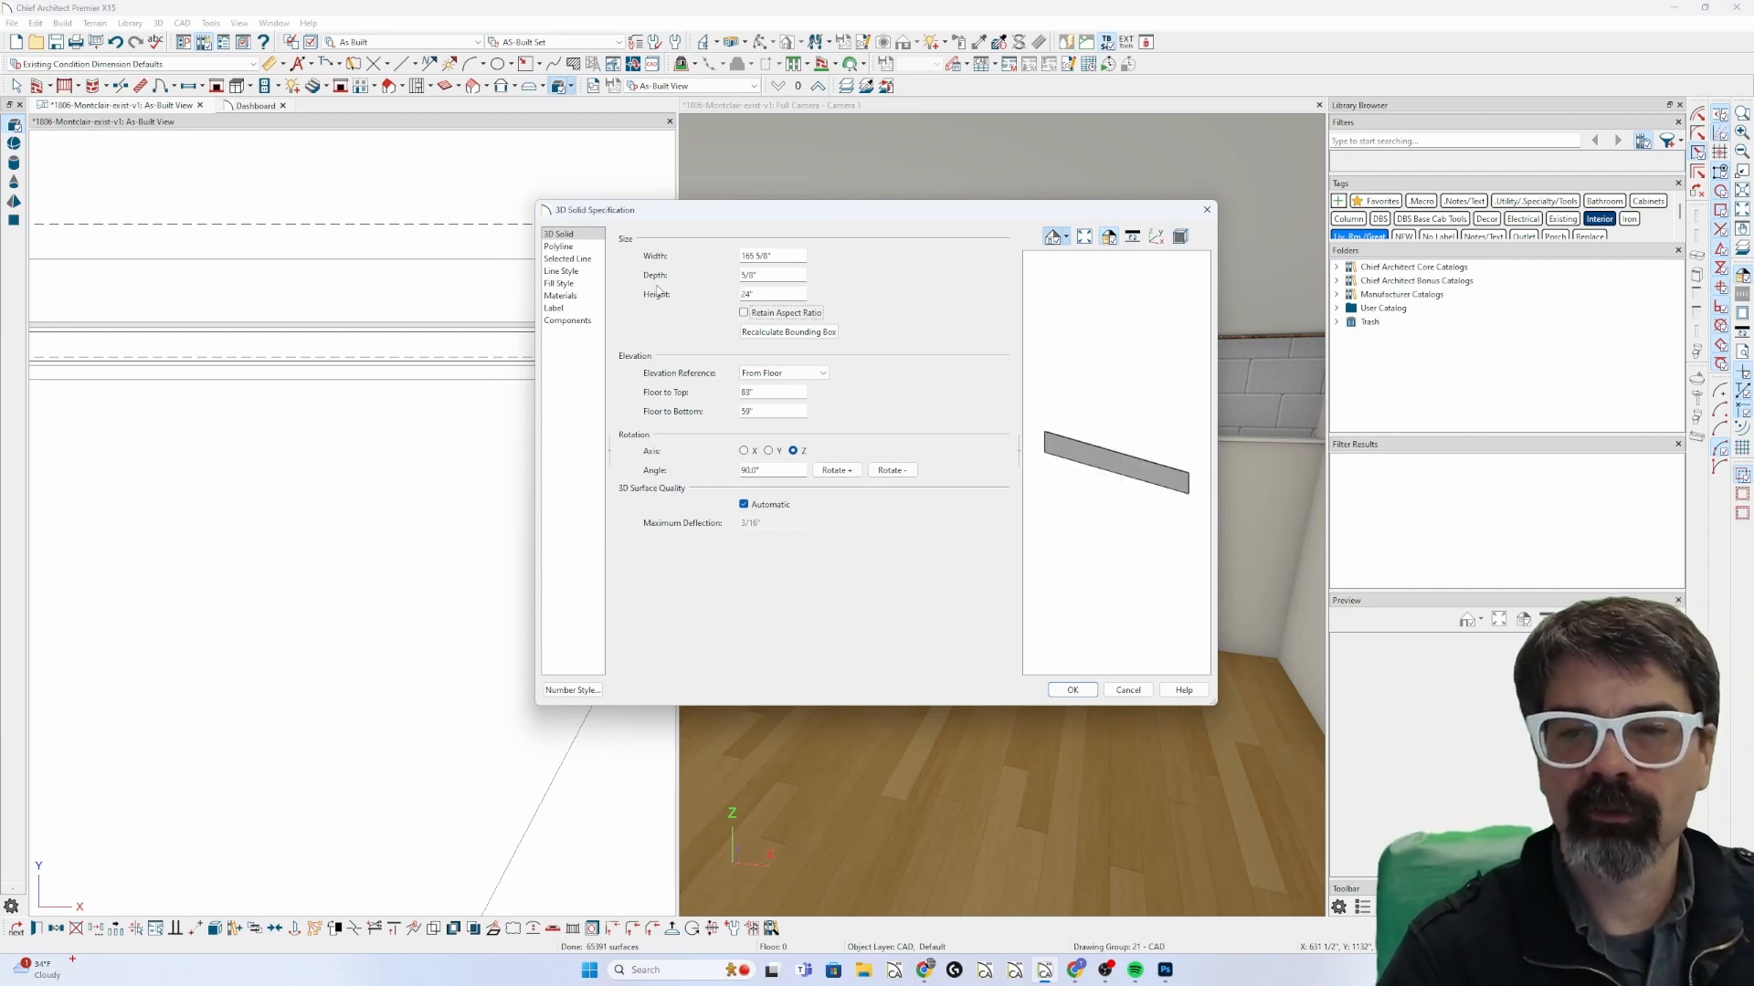
pyautogui.click(1071, 690)
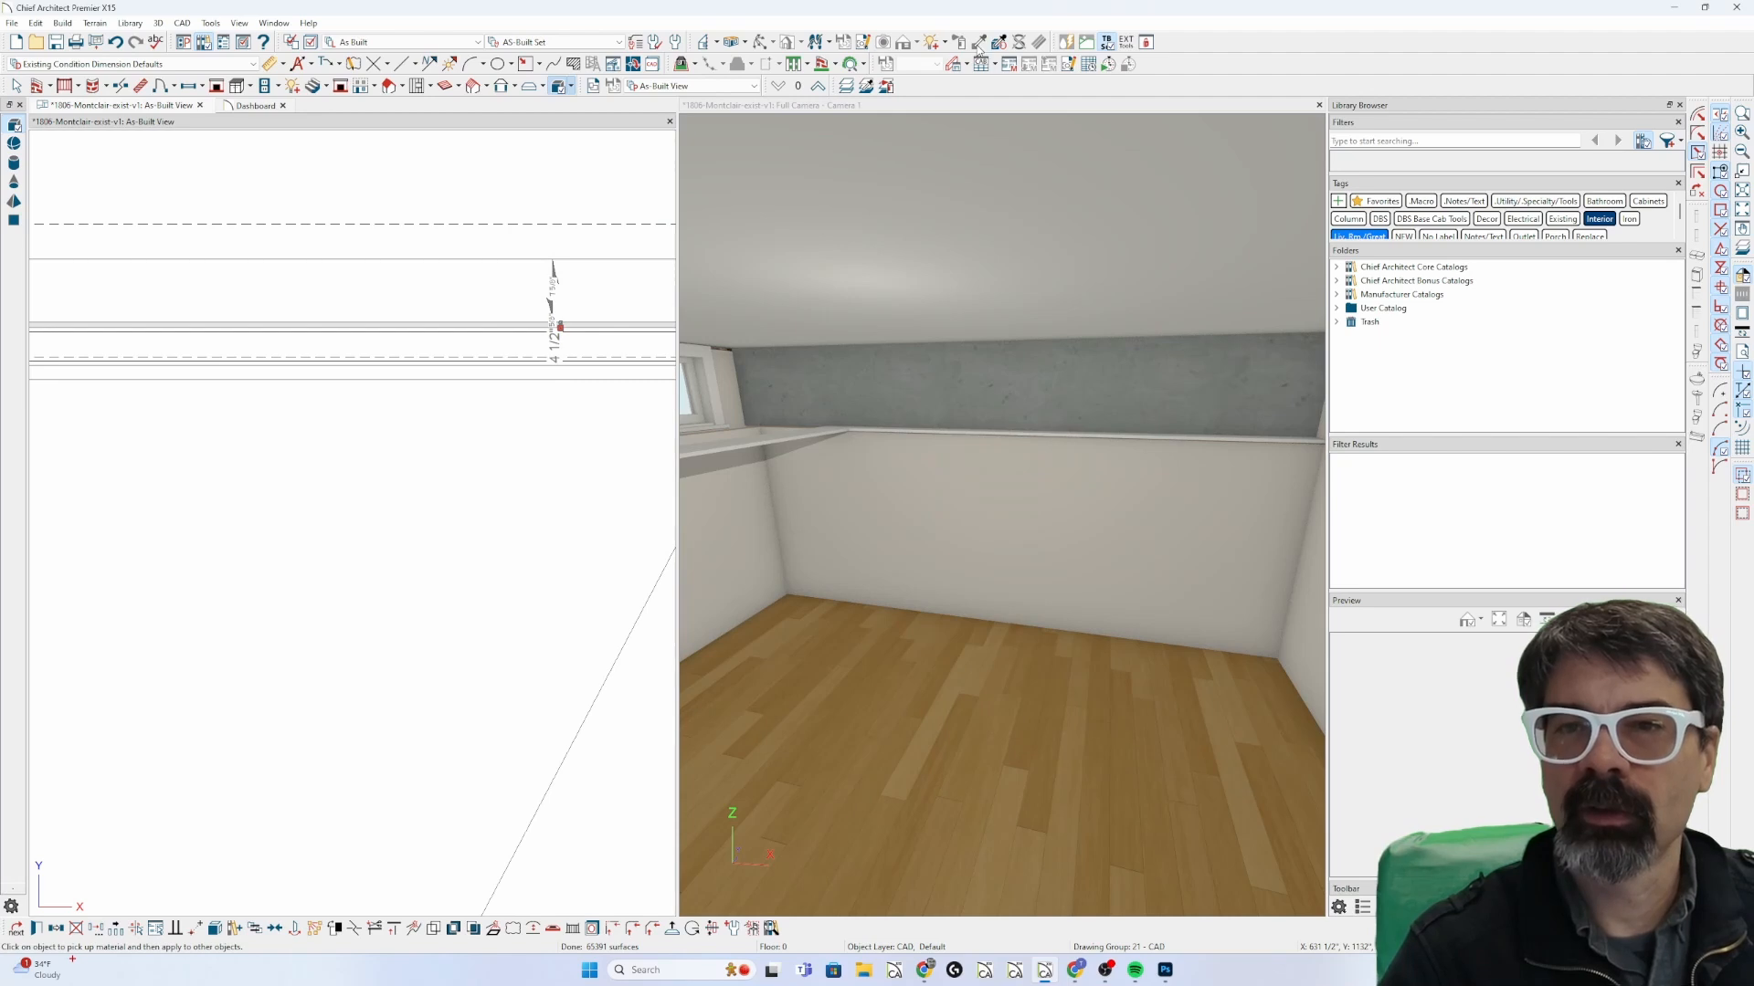
# Copy the Drywall material from the railing wall onto the new 3D solid in the camera view.
pyautogui.click(979, 112)
pyautogui.click(978, 41)
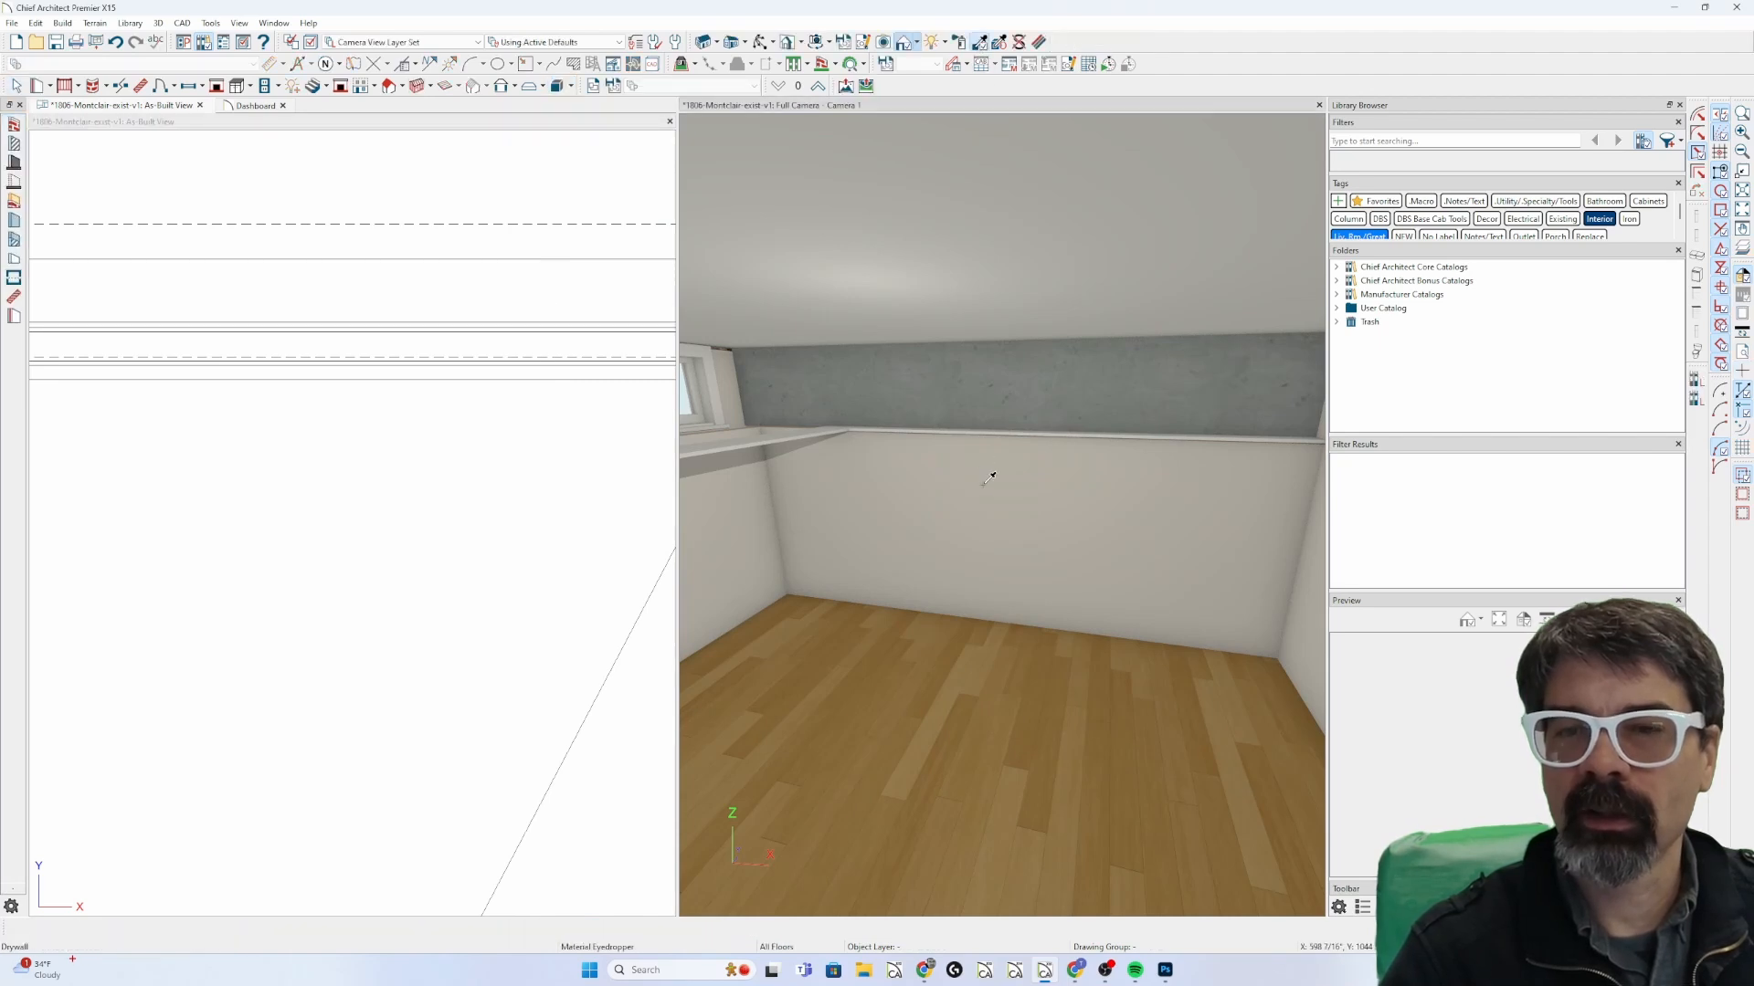
pyautogui.click(1005, 385)
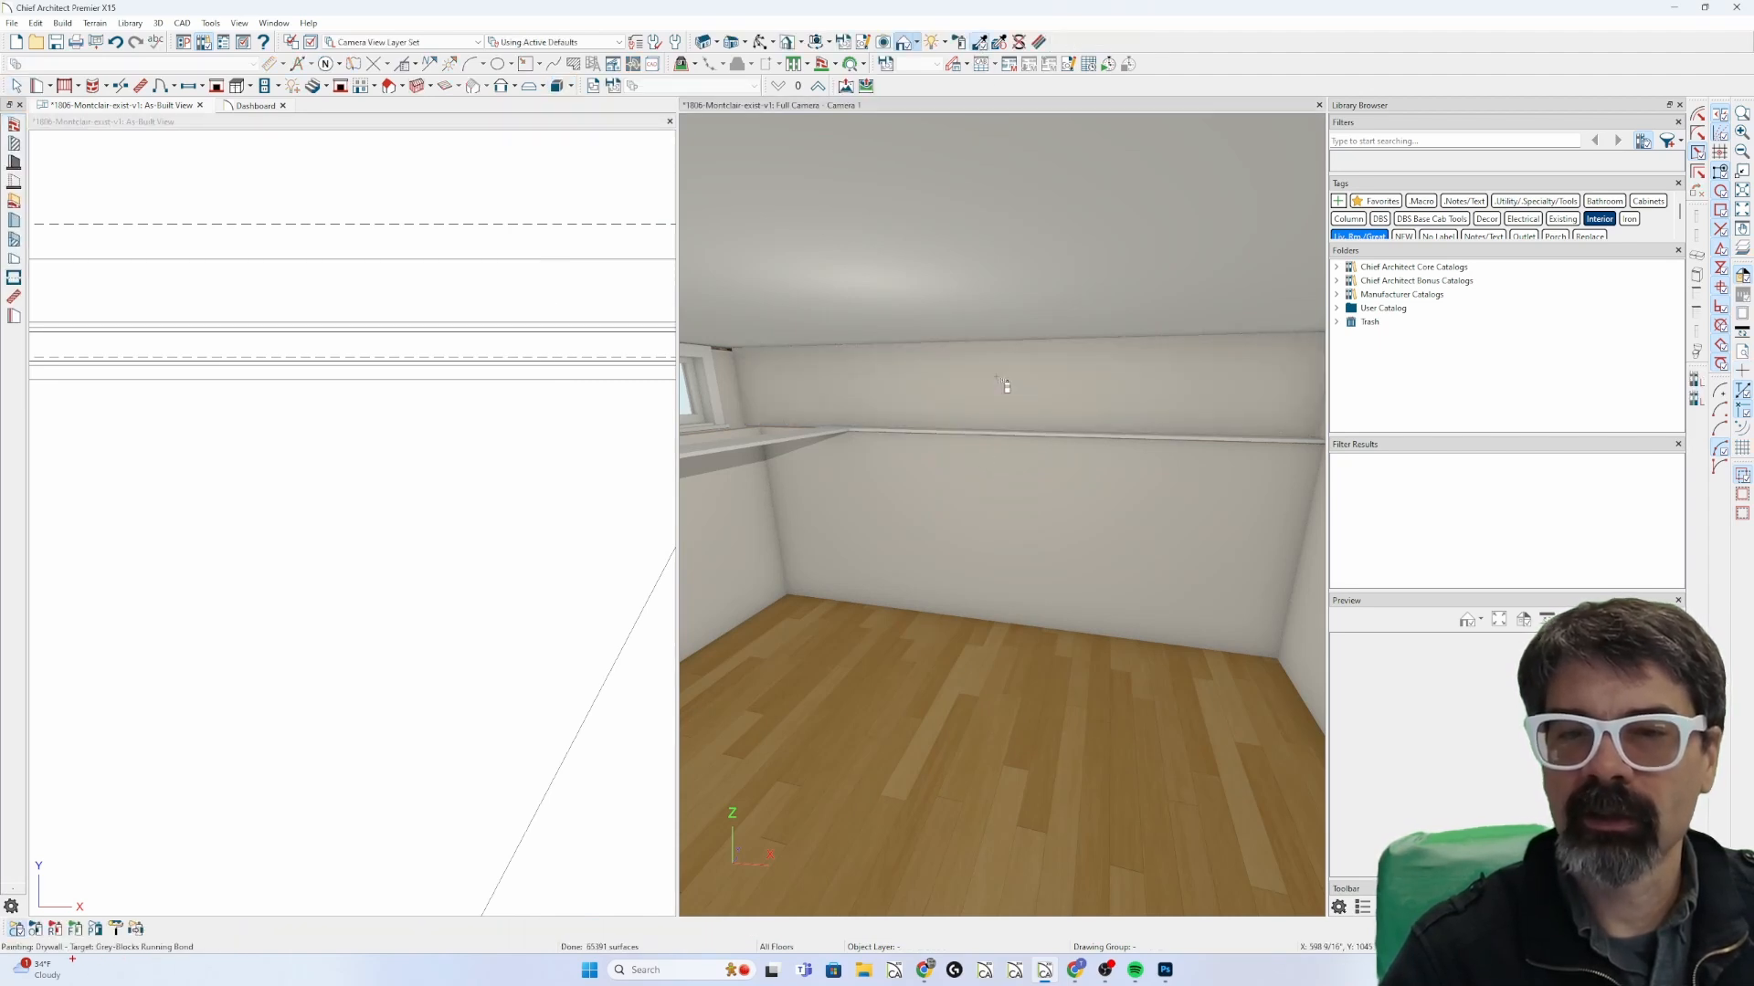
pyautogui.press('Escape')
# Move the ledge cap solid point to point so its outer corner meets the inside corner of the foundation walls.
pyautogui.scroll(-5, 535, 423)
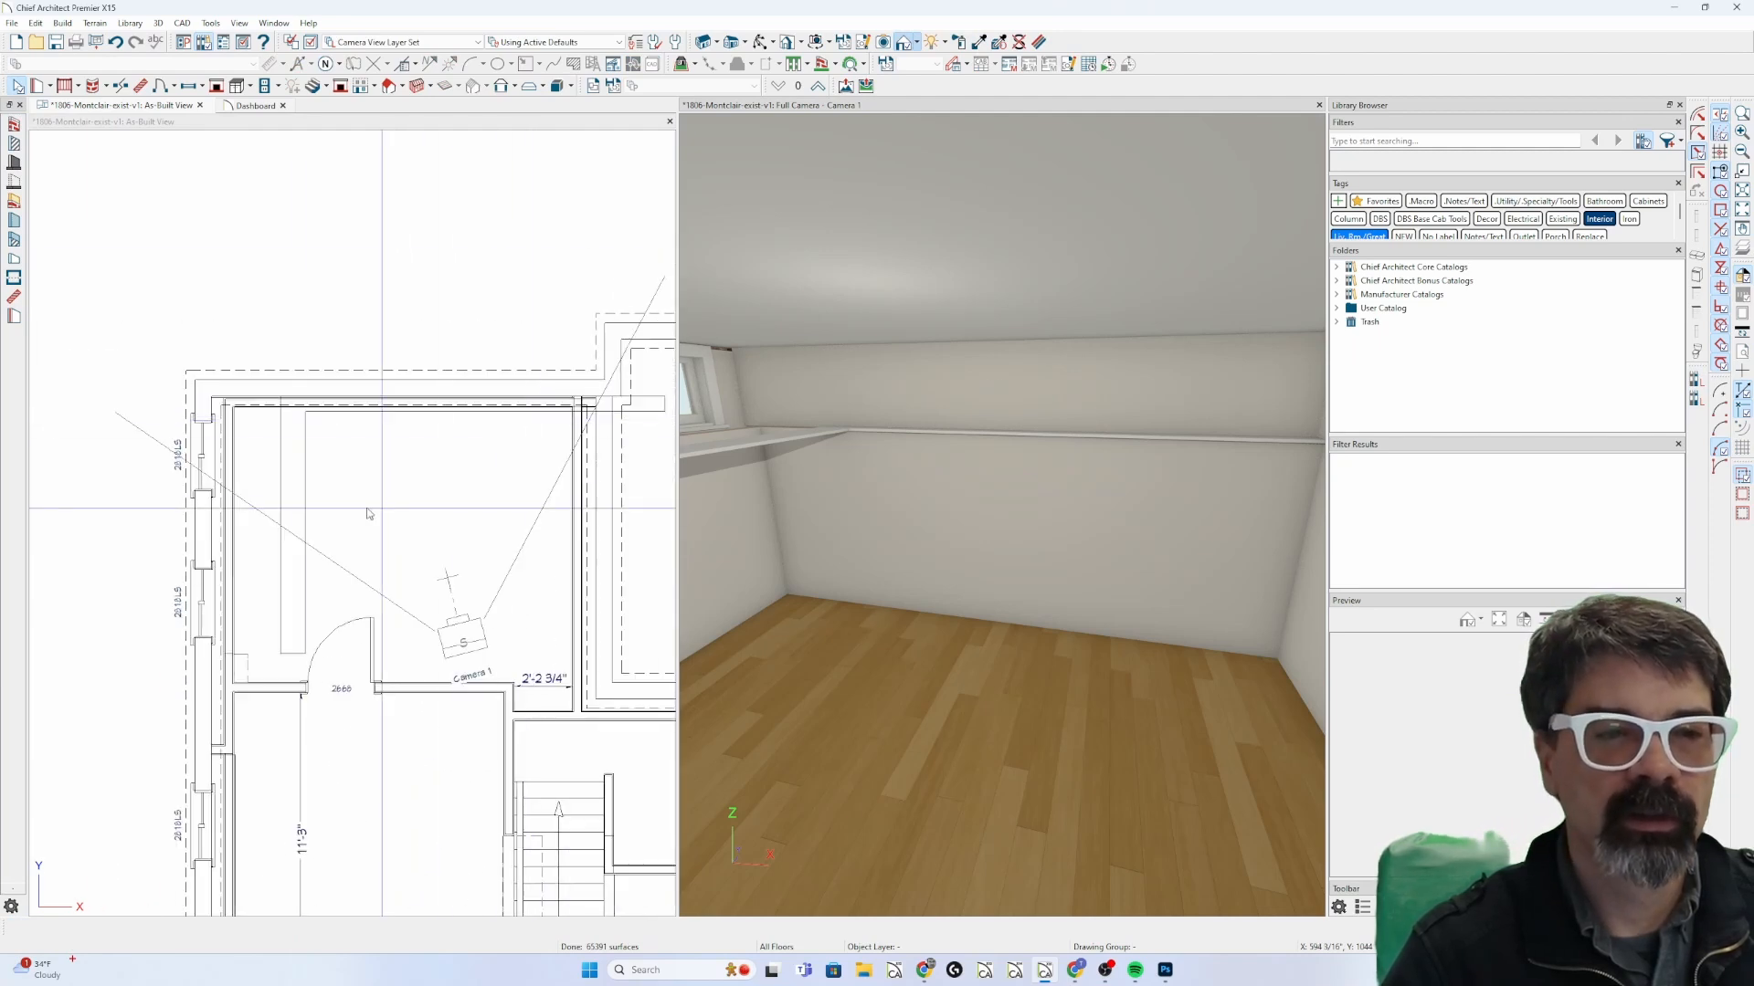
pyautogui.click(280, 487)
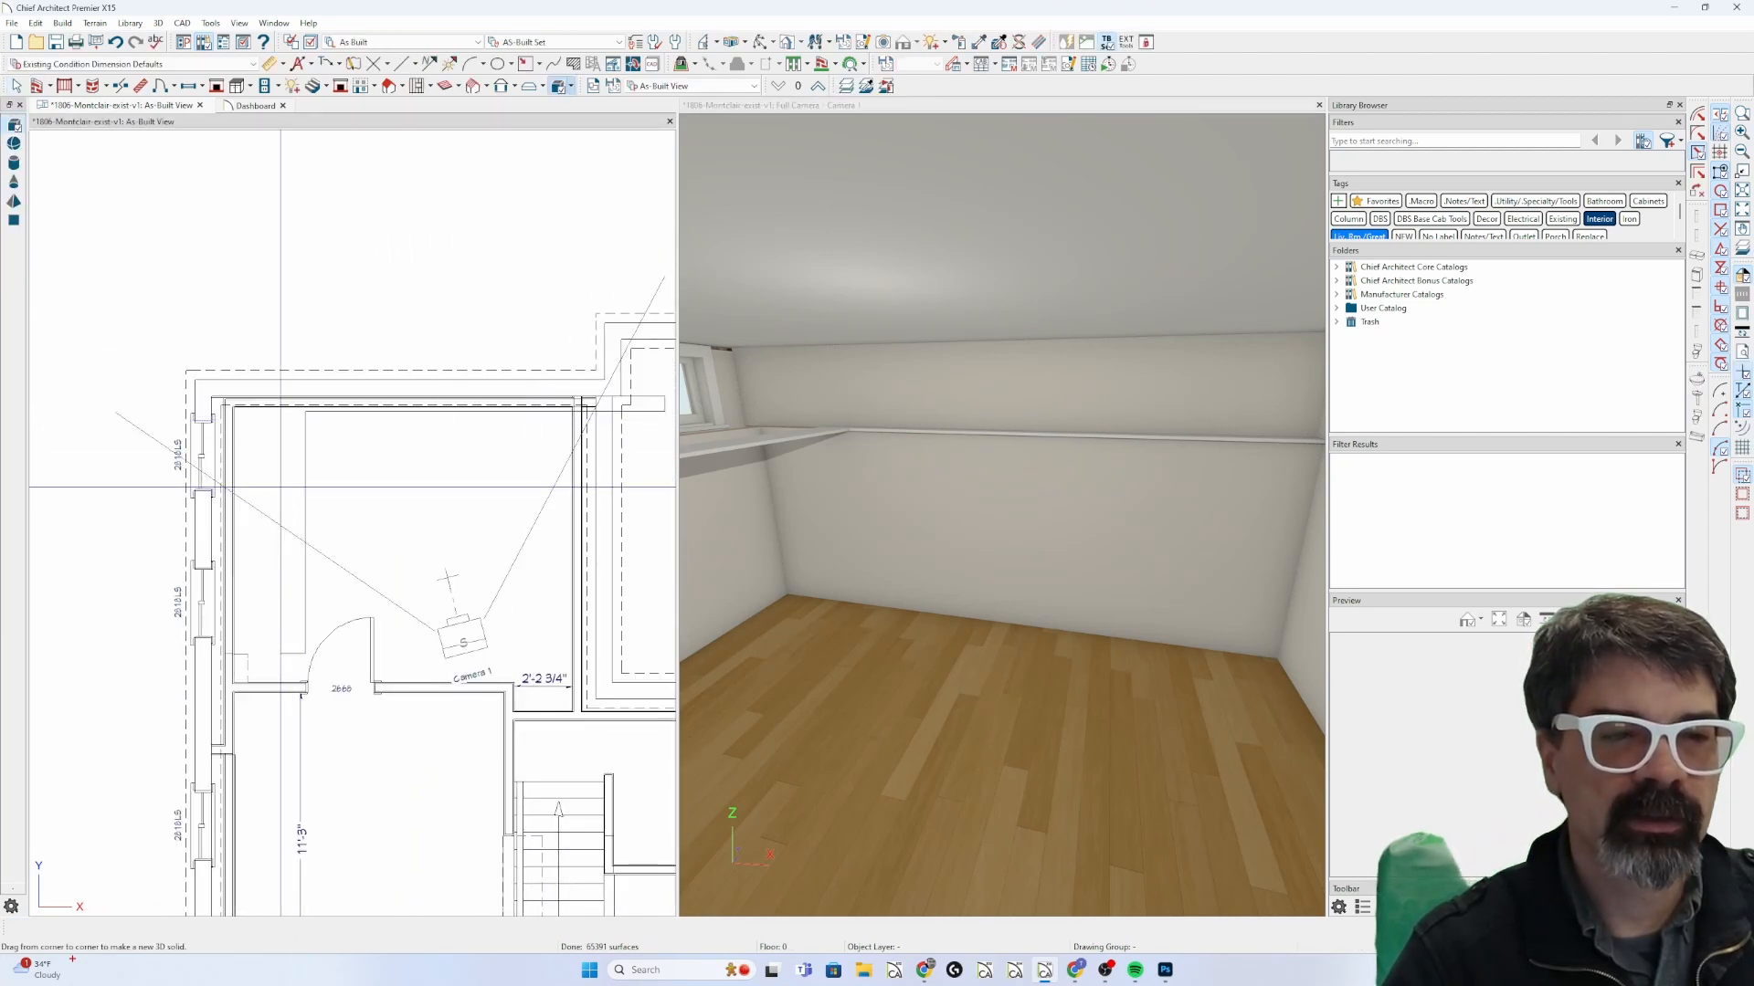
pyautogui.scroll(3, 329, 478)
pyautogui.click(328, 475)
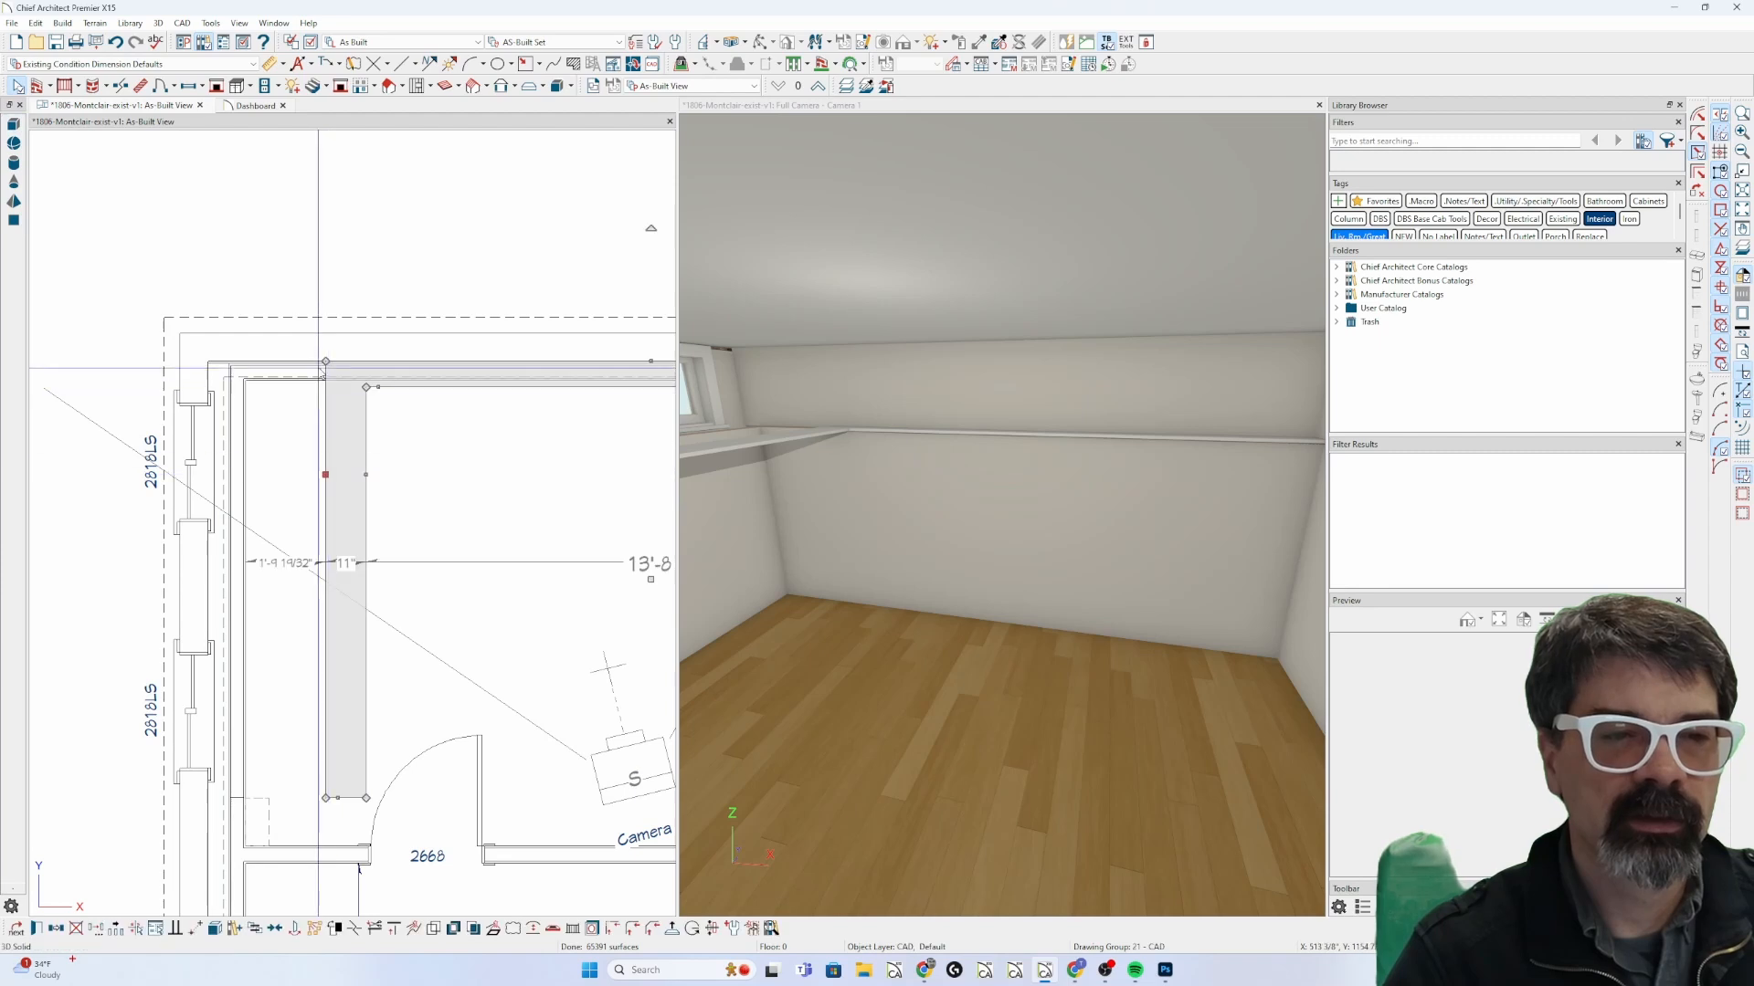
pyautogui.scroll(4, 325, 368)
pyautogui.press('m')
pyautogui.click(340, 353)
pyautogui.scroll(-2, 351, 355)
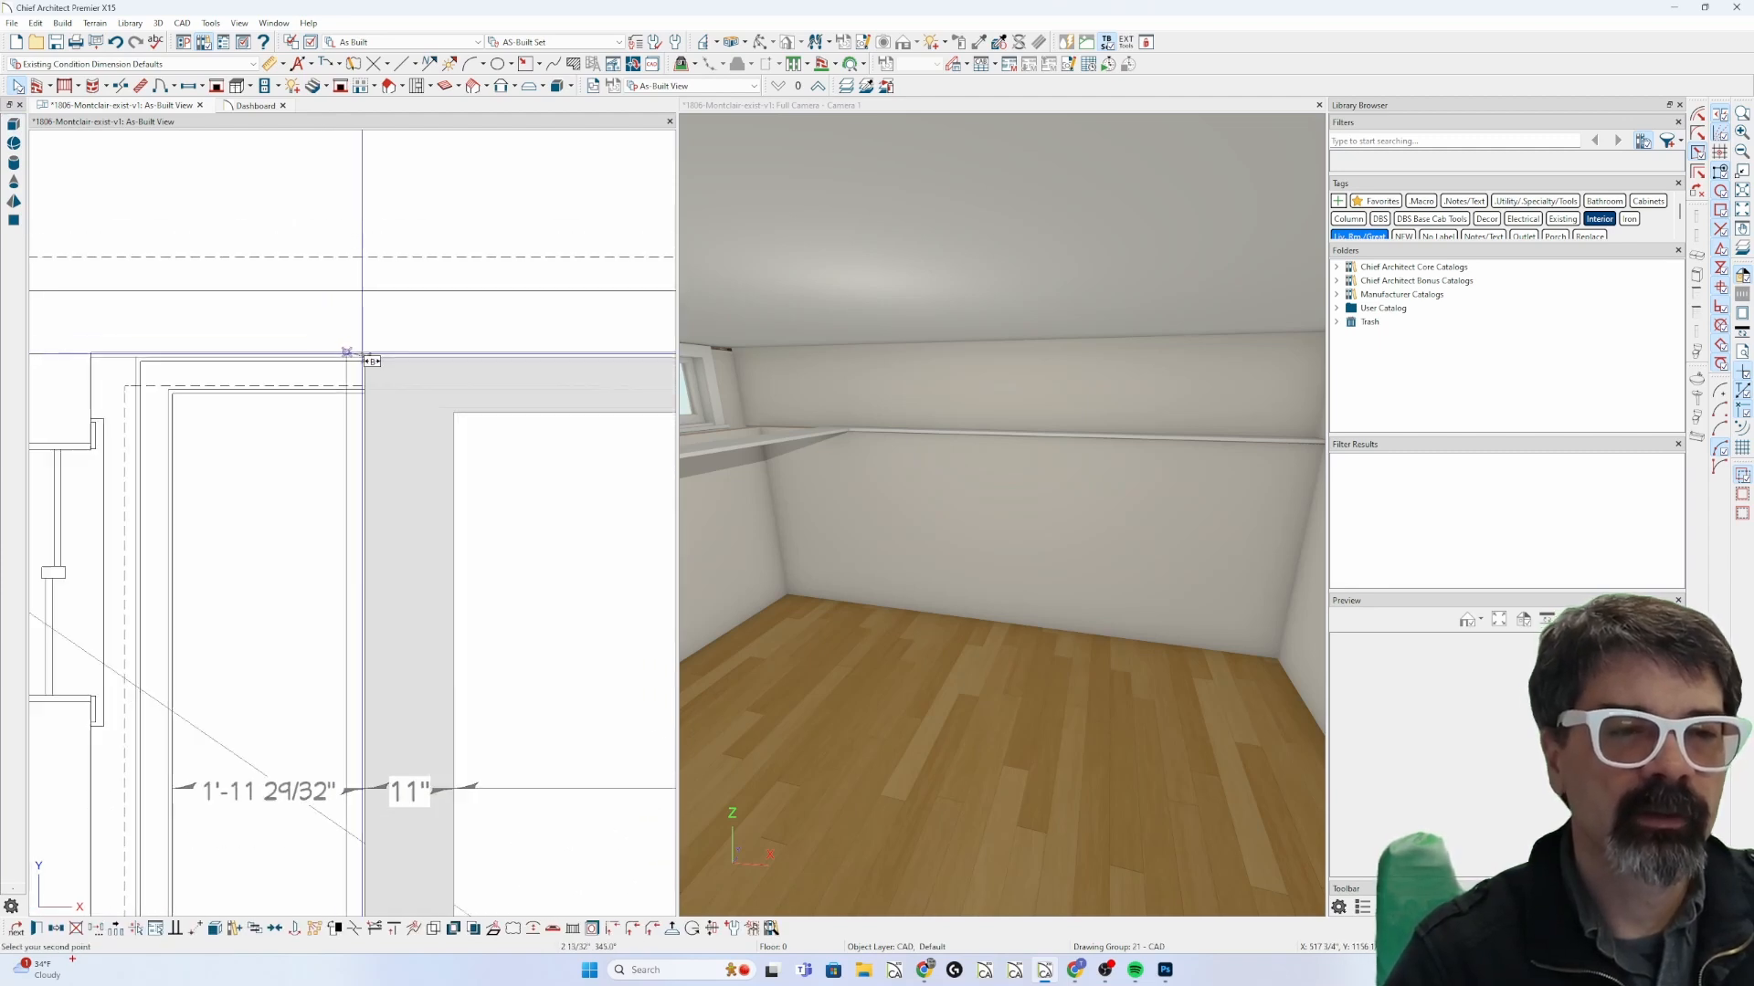
pyautogui.click(113, 355)
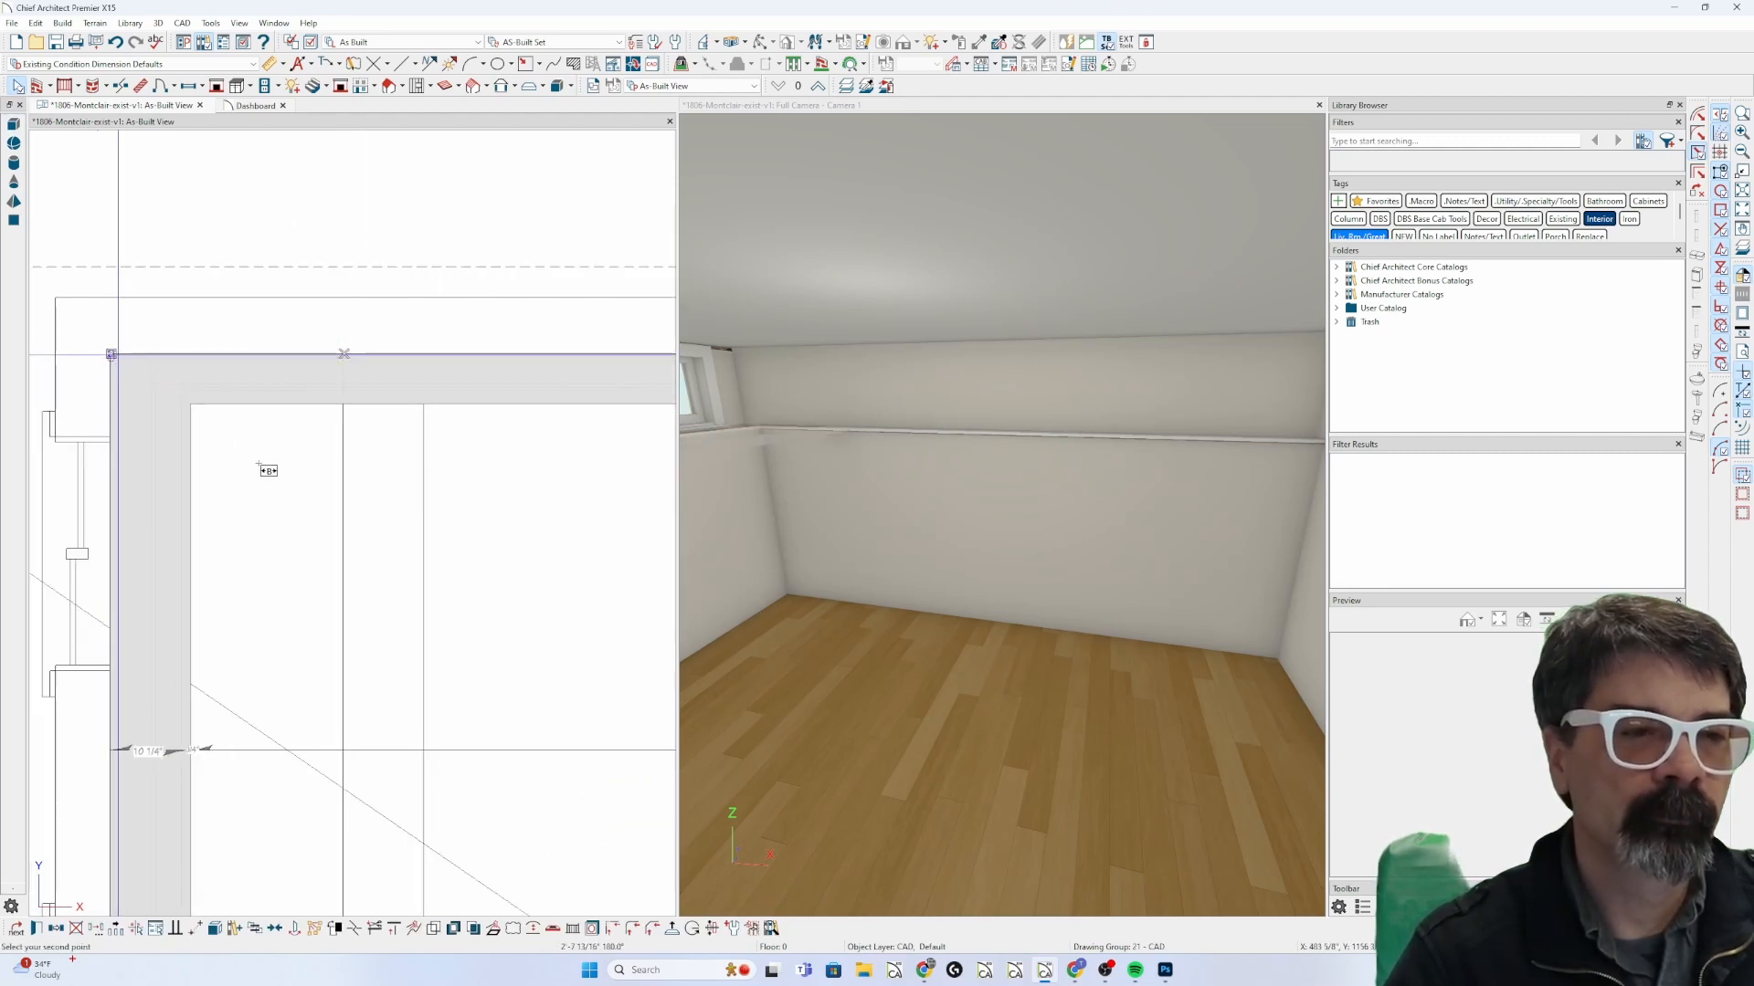
# Add a short wall across the cavity at the ledge cap's end, reverse its layers and align it with the cap's end.
pyautogui.scroll(-3, 334, 403)
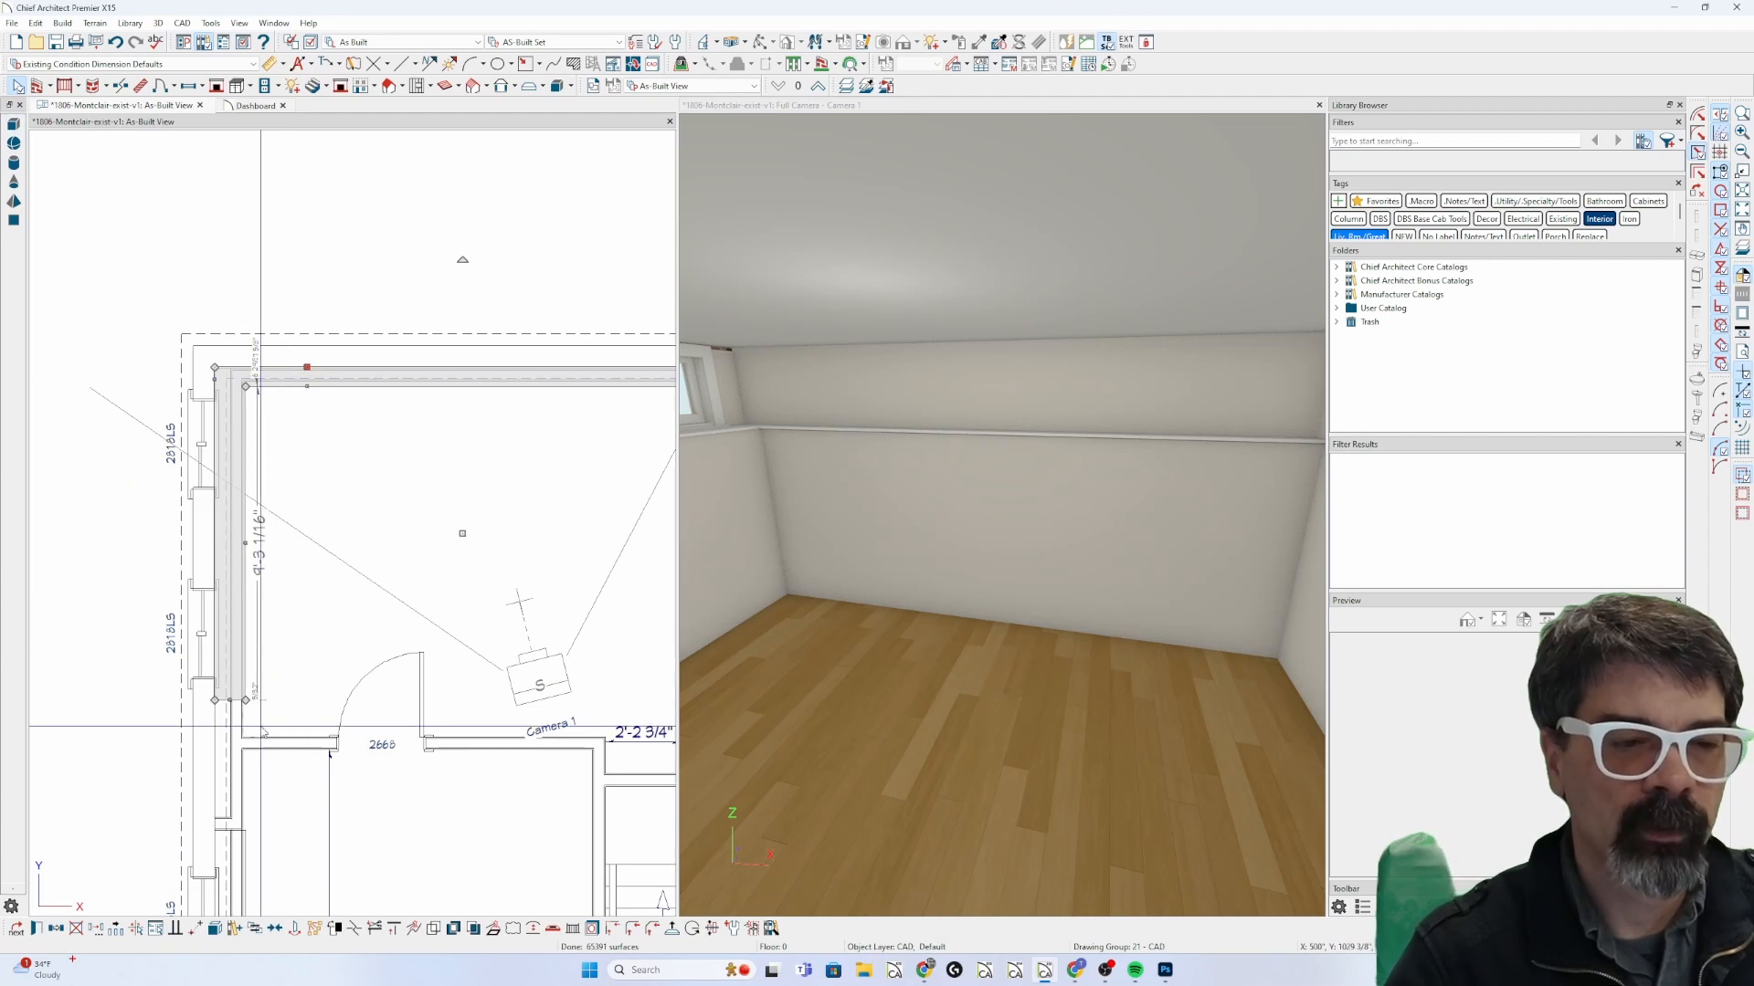
pyautogui.click(263, 730)
pyautogui.scroll(5, 263, 722)
pyautogui.moveTo(262, 656); pyautogui.dragTo(197, 669)
pyautogui.scroll(4, 197, 670)
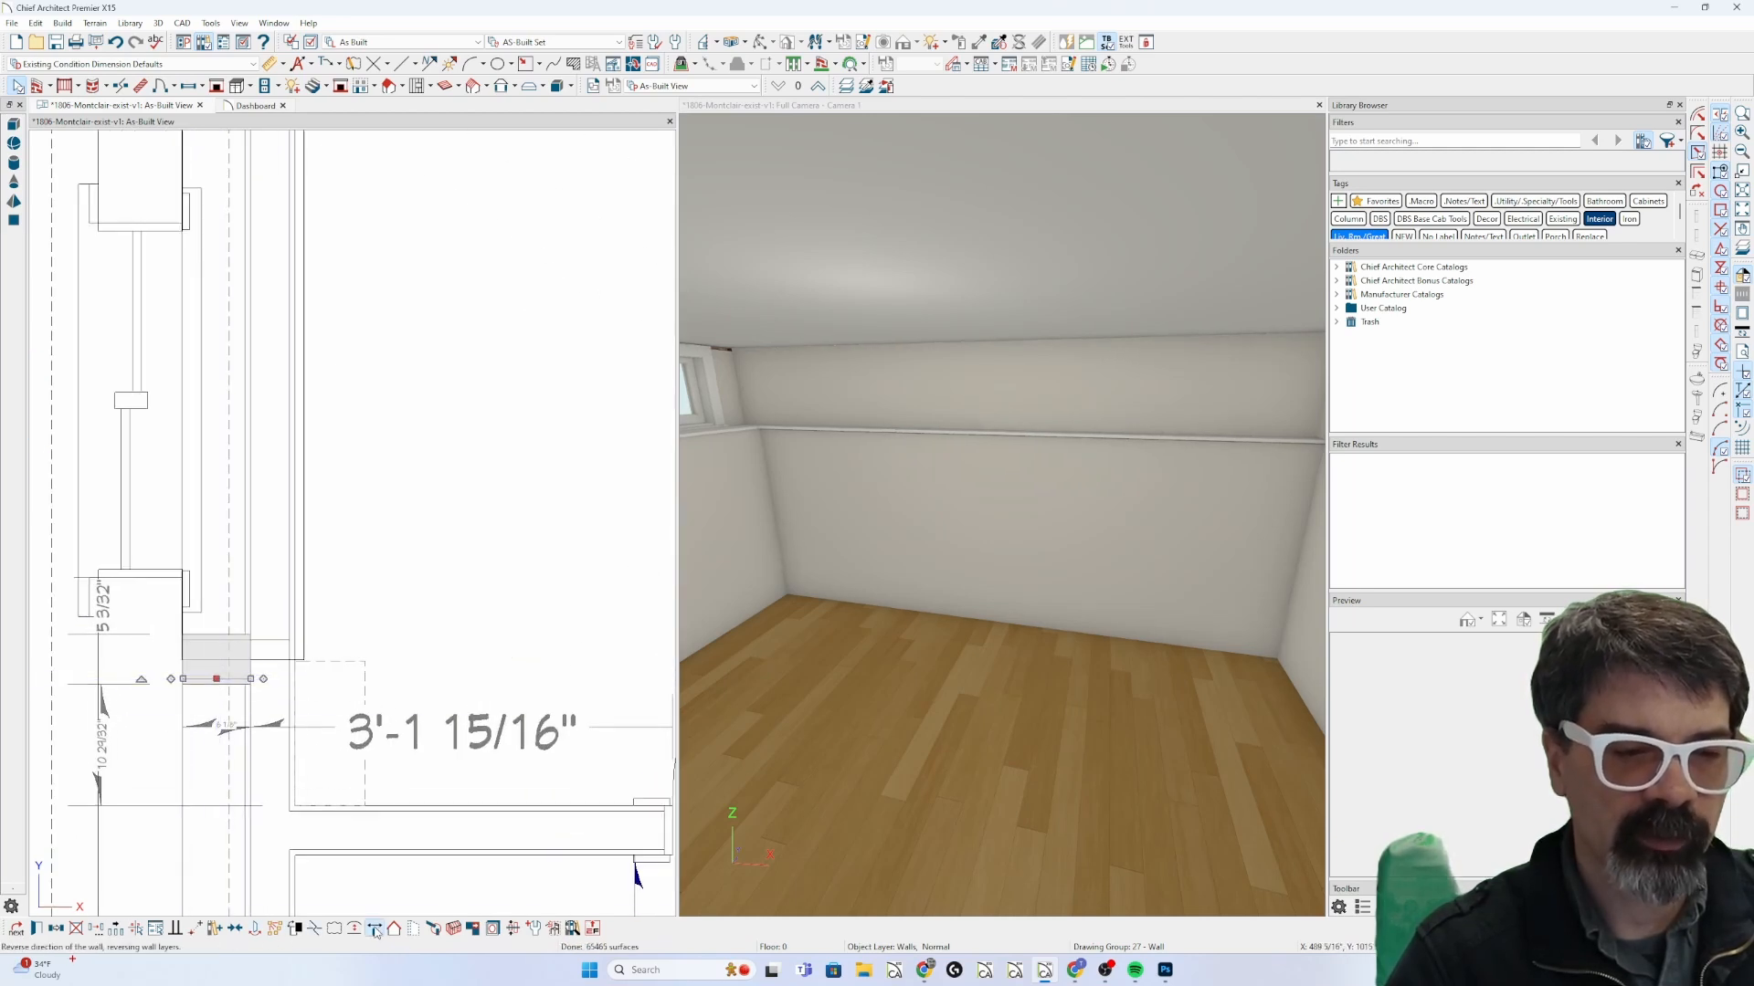
pyautogui.scroll(3, 205, 664)
pyautogui.moveTo(257, 627); pyautogui.dragTo(257, 657)
pyautogui.moveTo(254, 762); pyautogui.dragTo(254, 763)
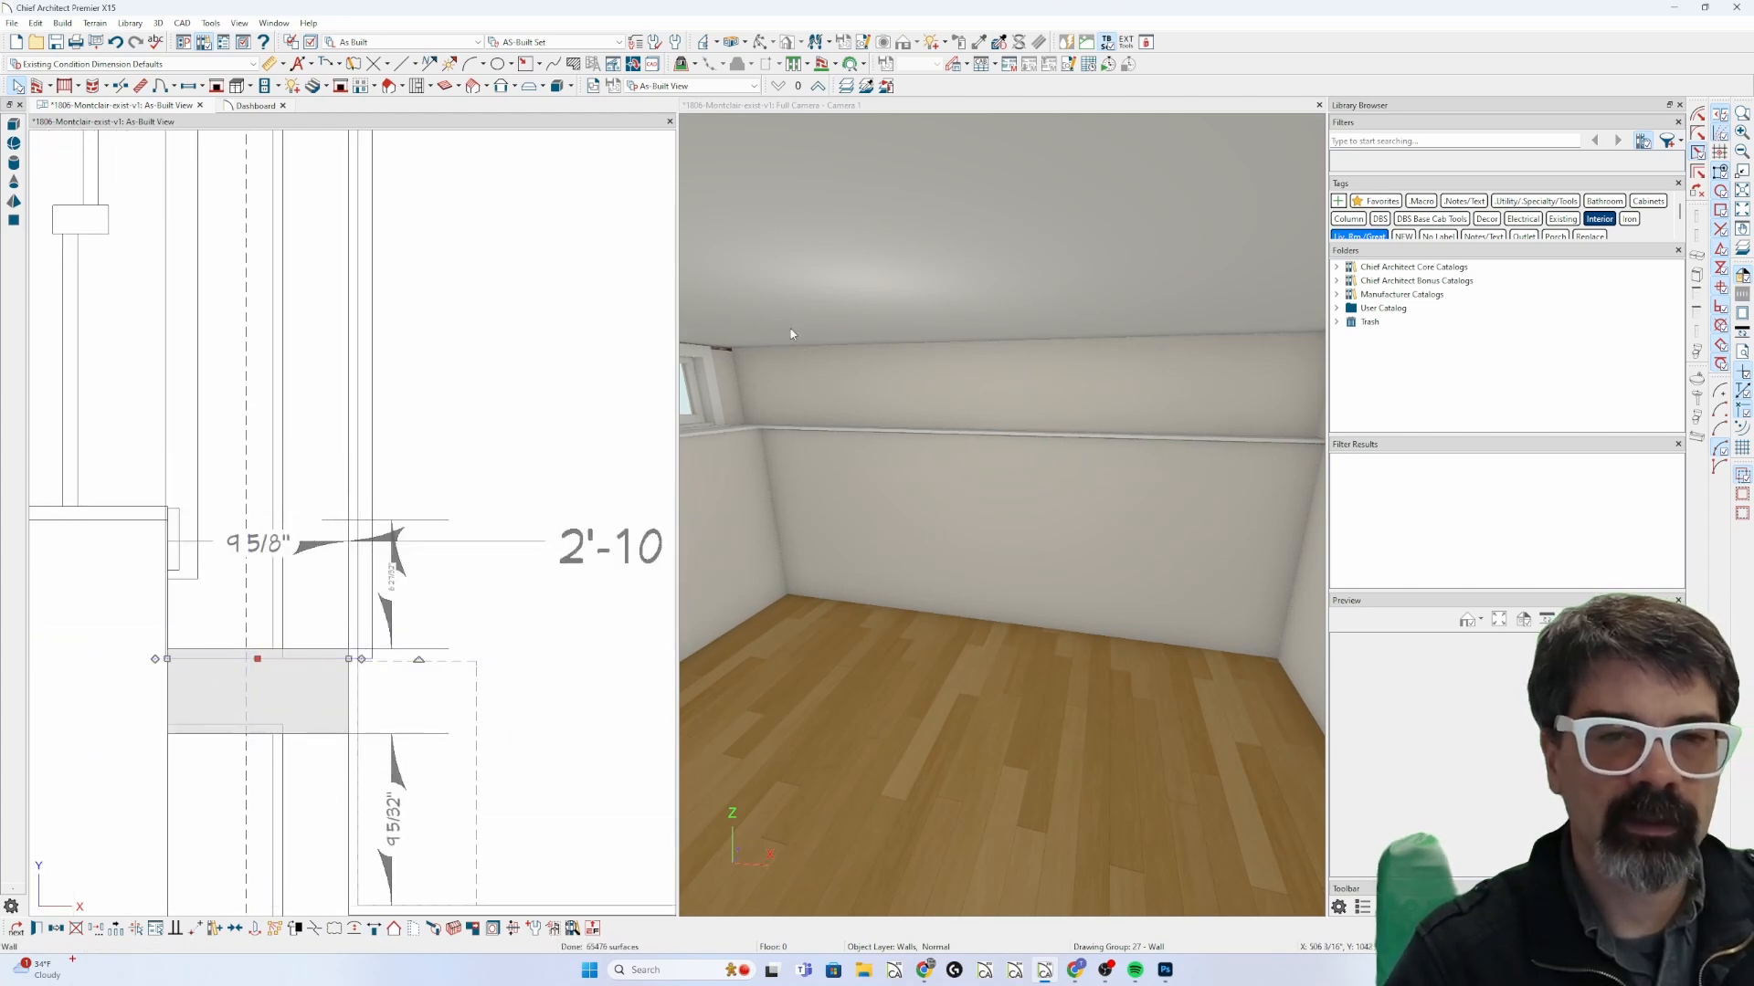
# Enlarge the camera view, look toward the far corner and select the drywall solid above the ledge cap.
pyautogui.doubleClick(879, 106)
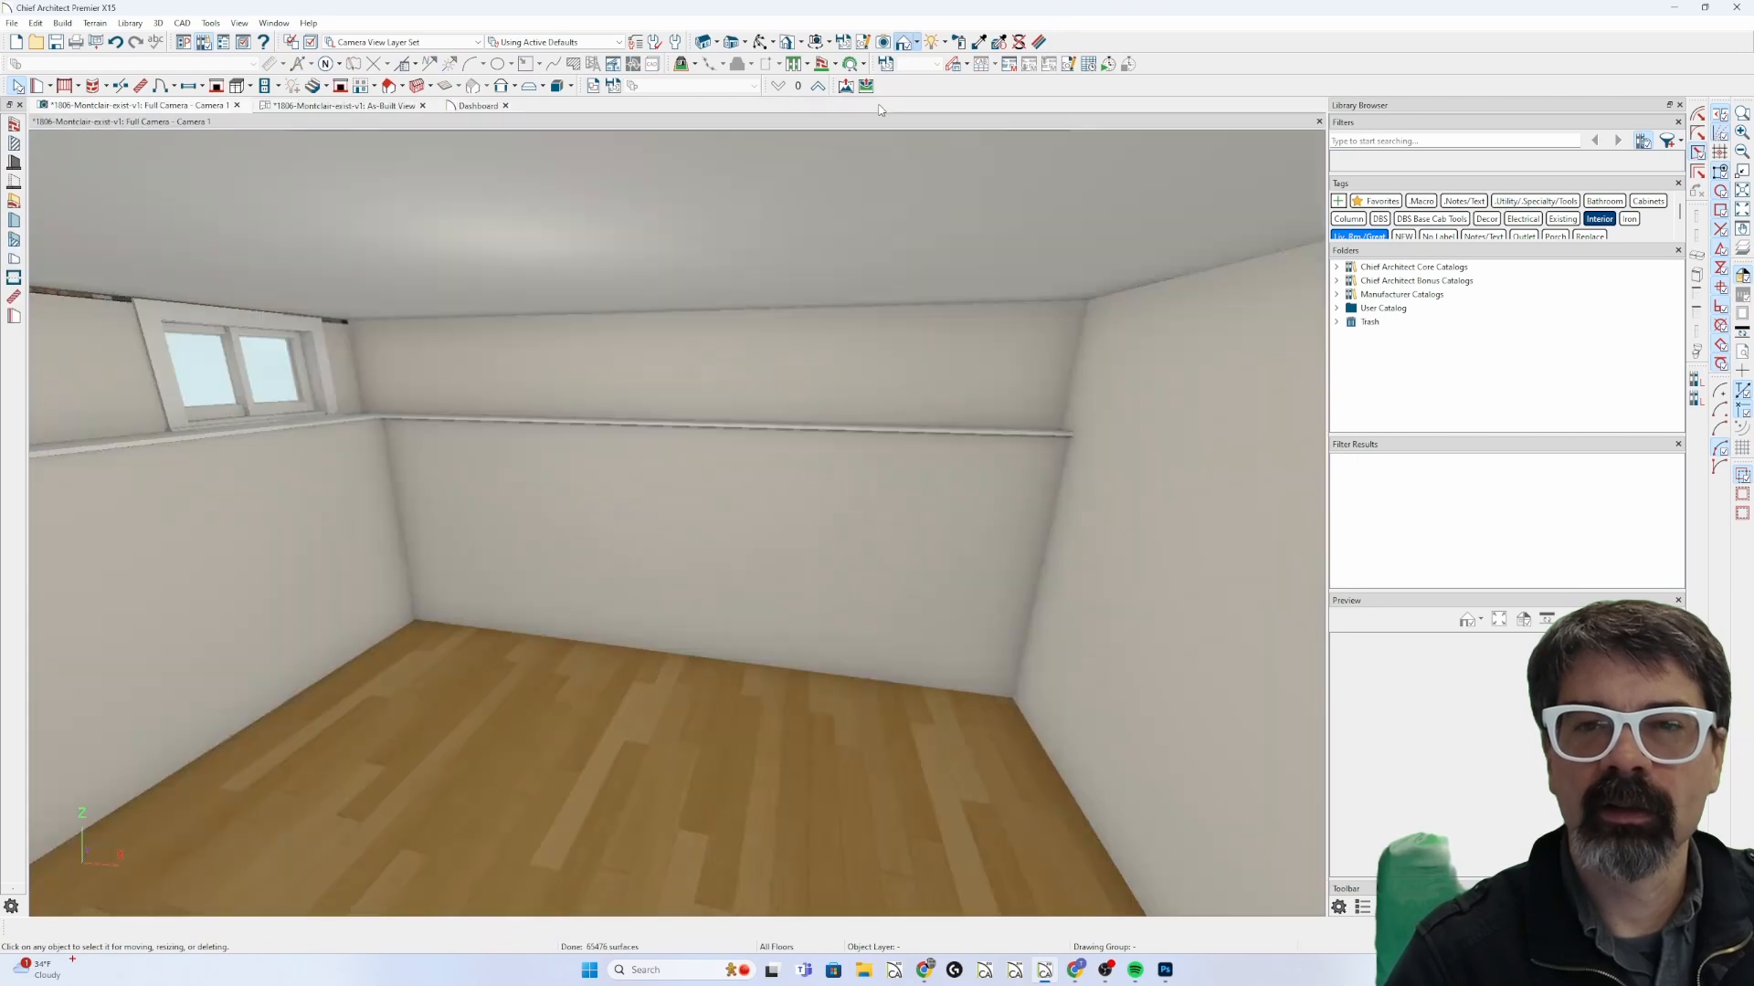
pyautogui.moveTo(684, 482); pyautogui.dragTo(748, 450, button='middle')
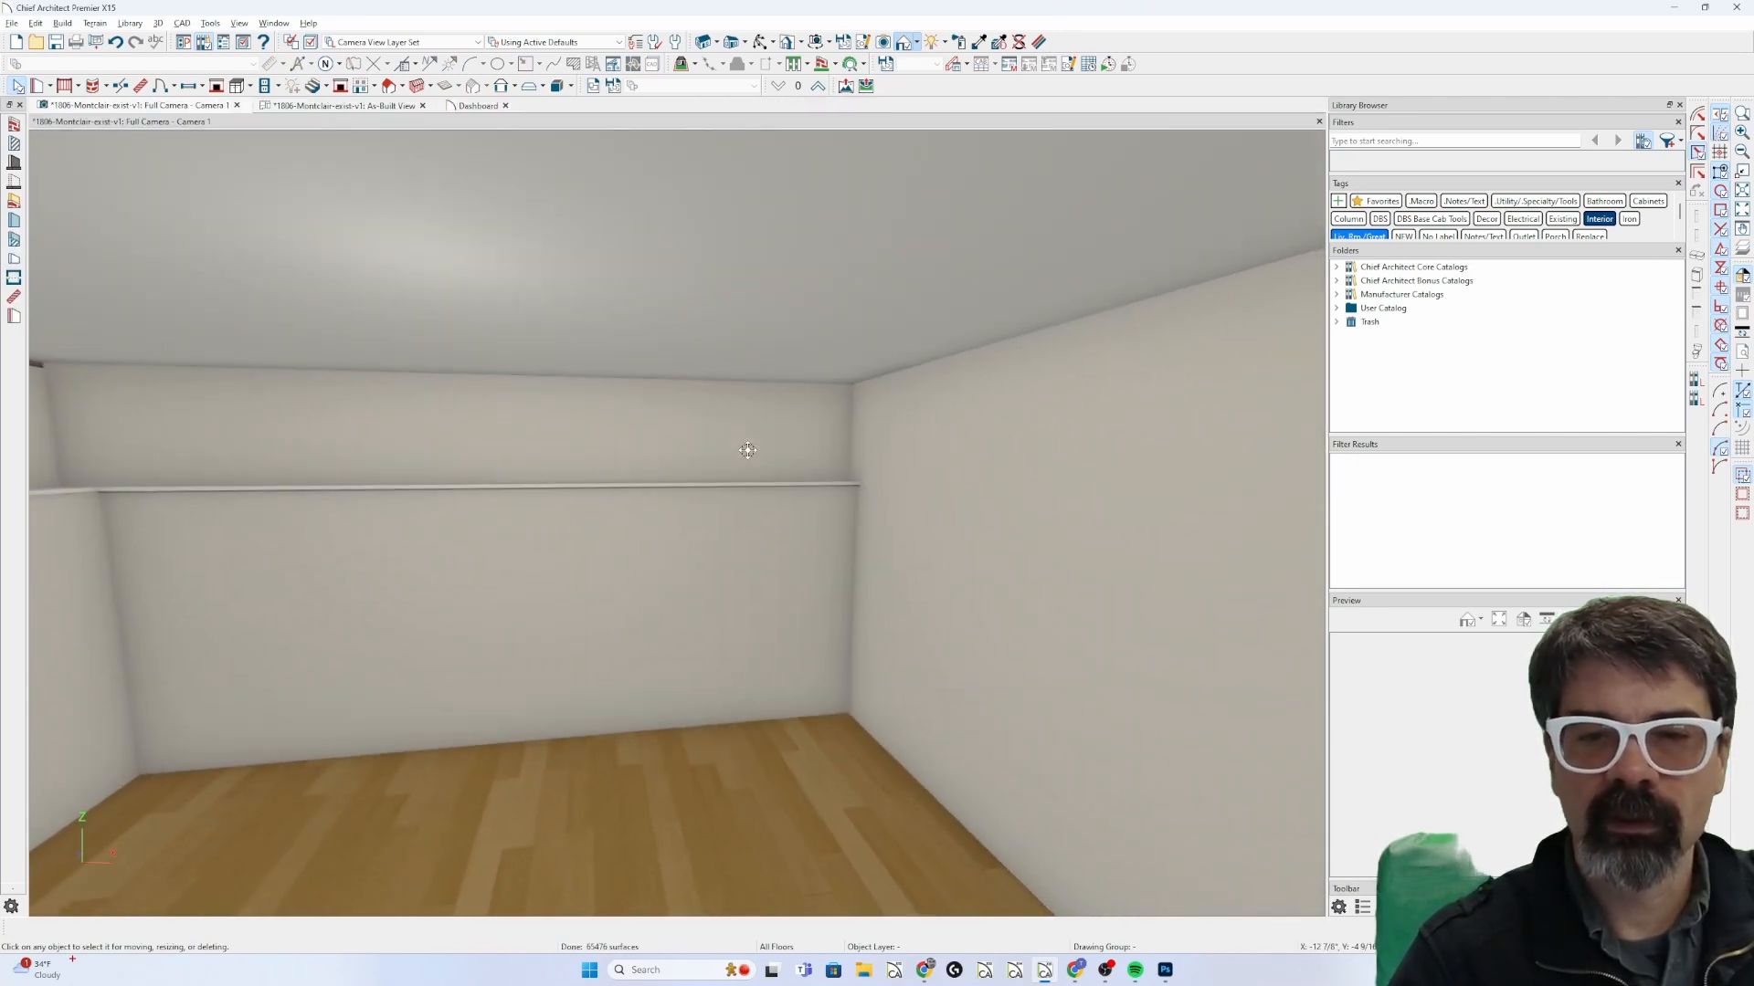
pyautogui.click(764, 420)
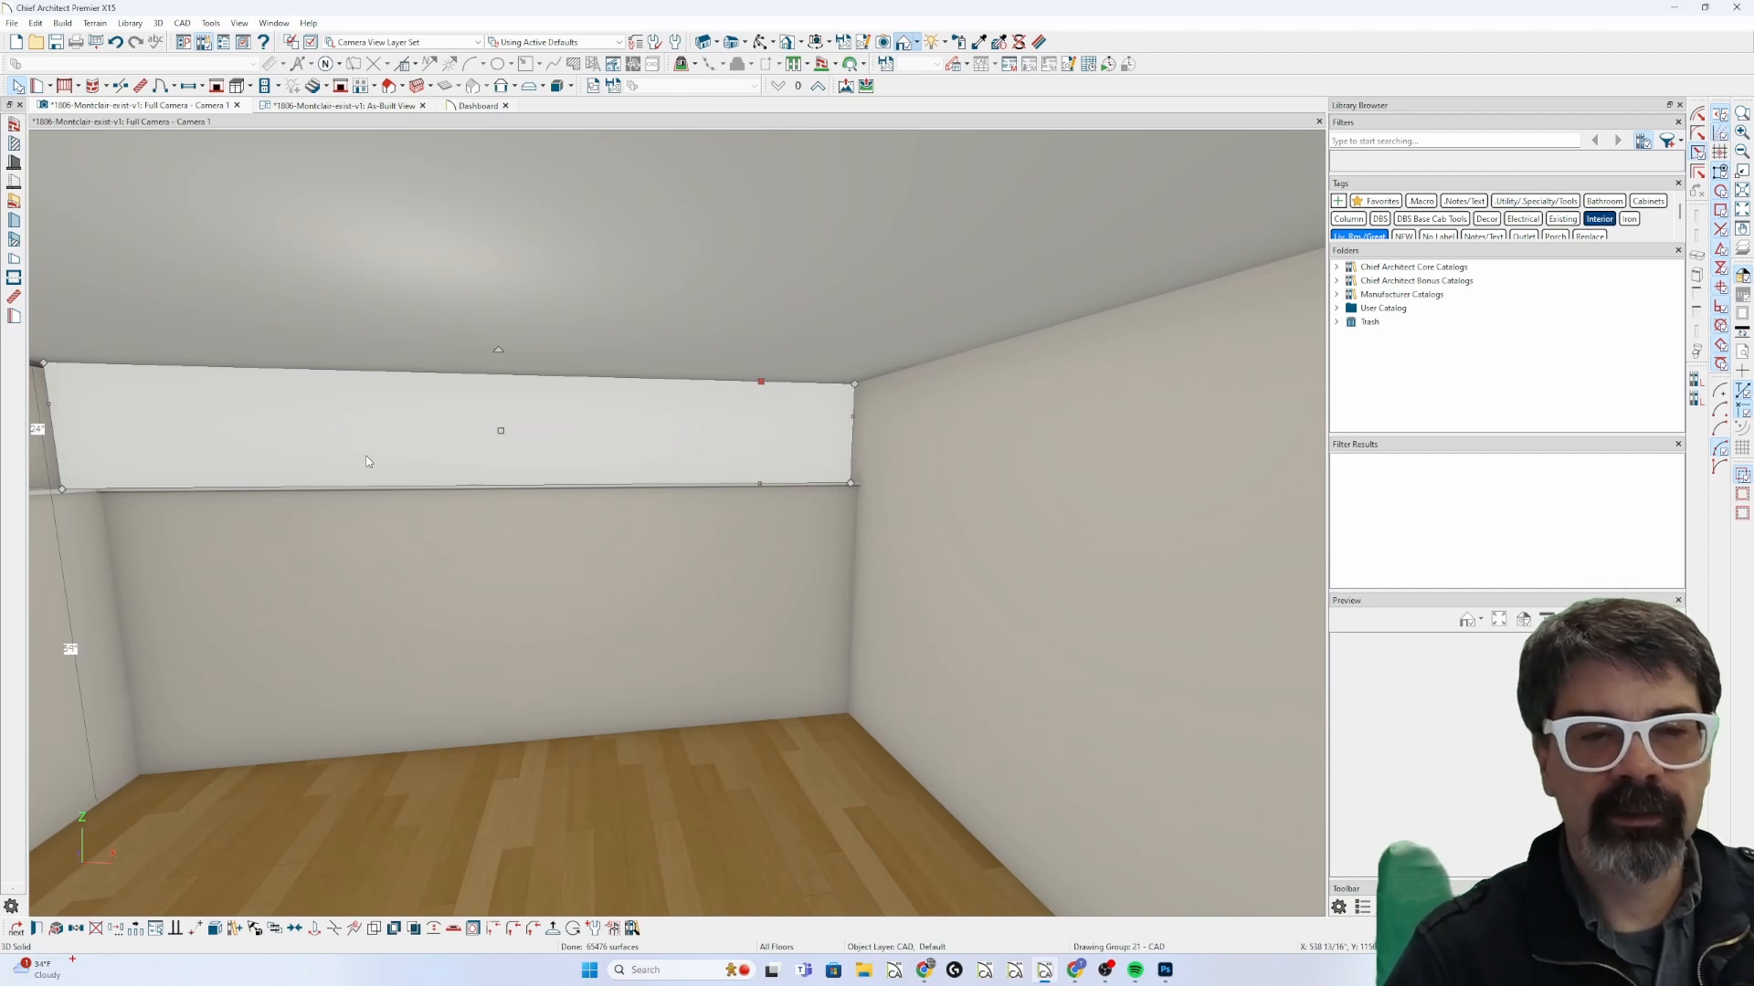
pyautogui.press('Escape')
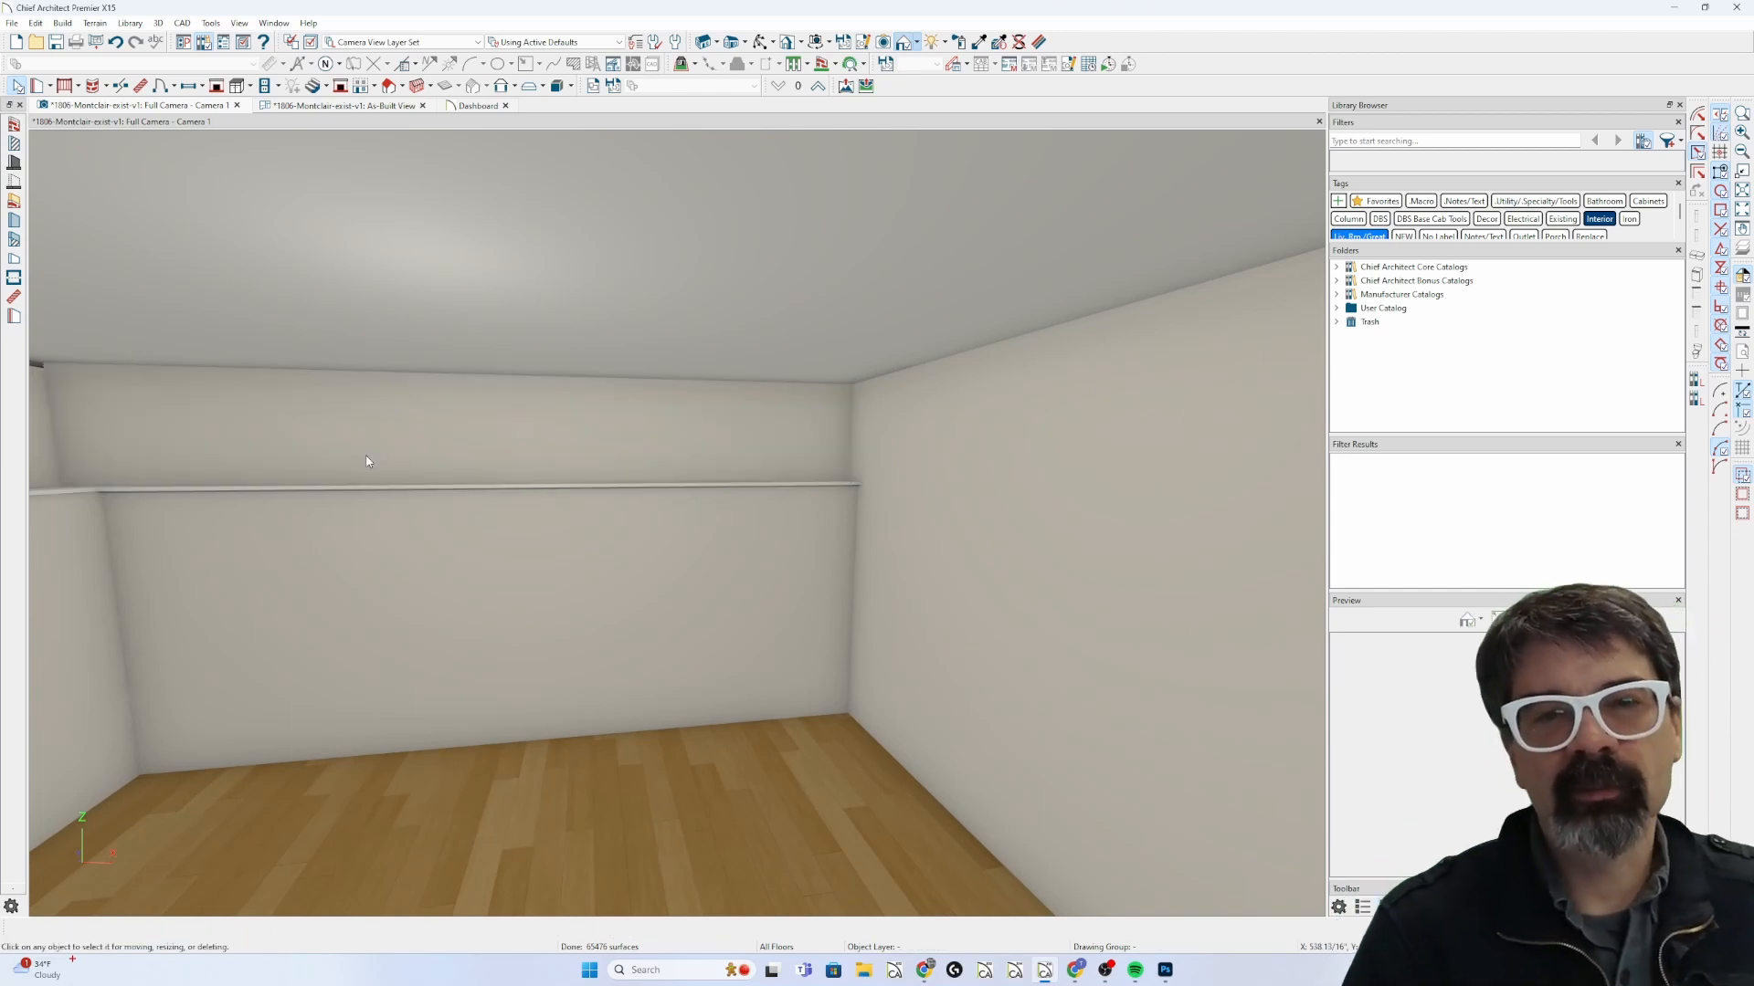
pyautogui.click(414, 433)
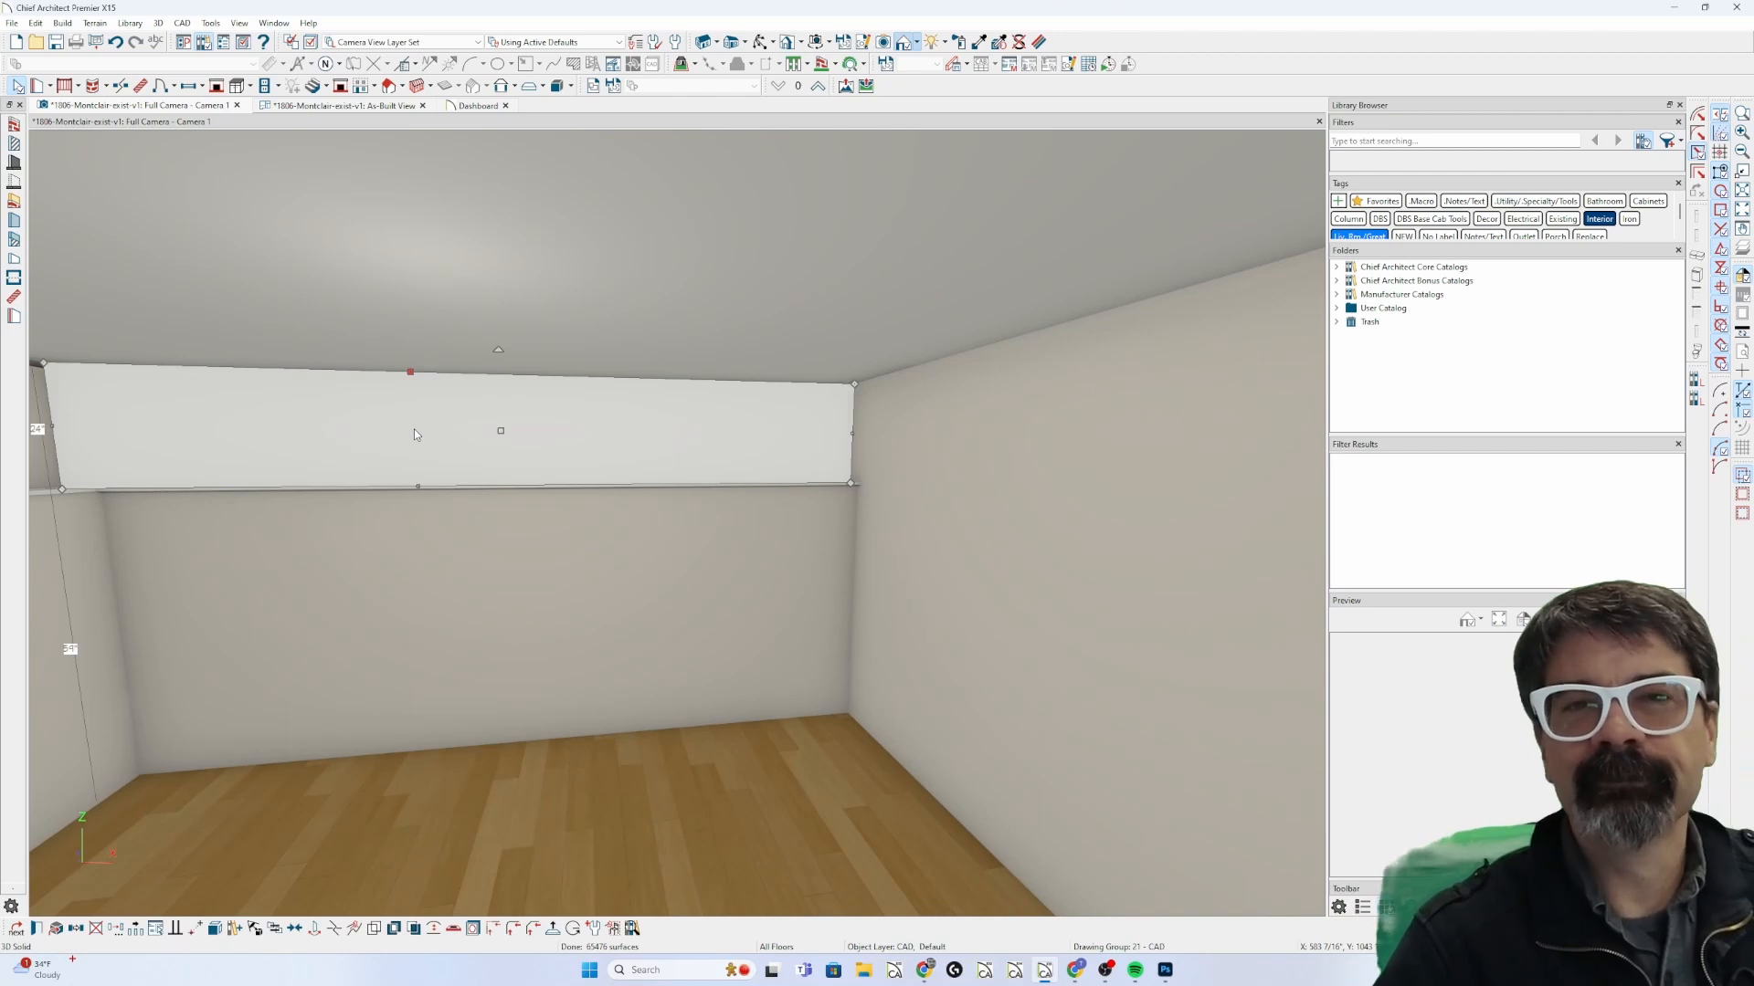